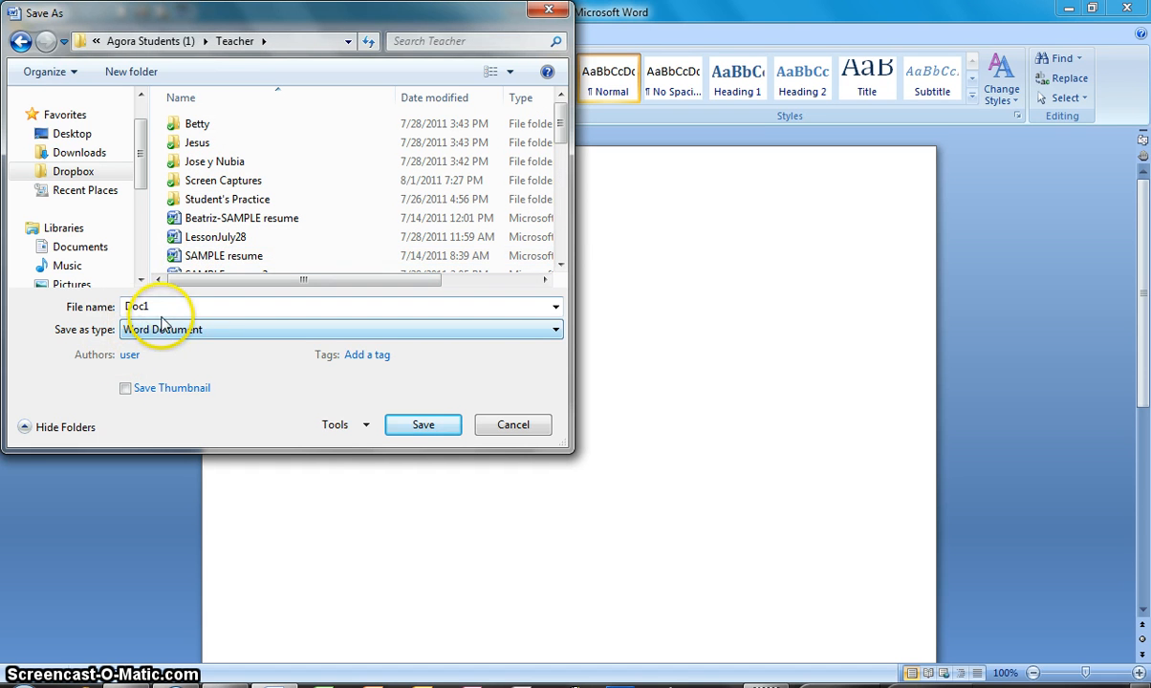
Save the document in the Teacher folder under the file name Teacher-Word2007-July27,2011
left_click_drag(160, 307, 94, 307)
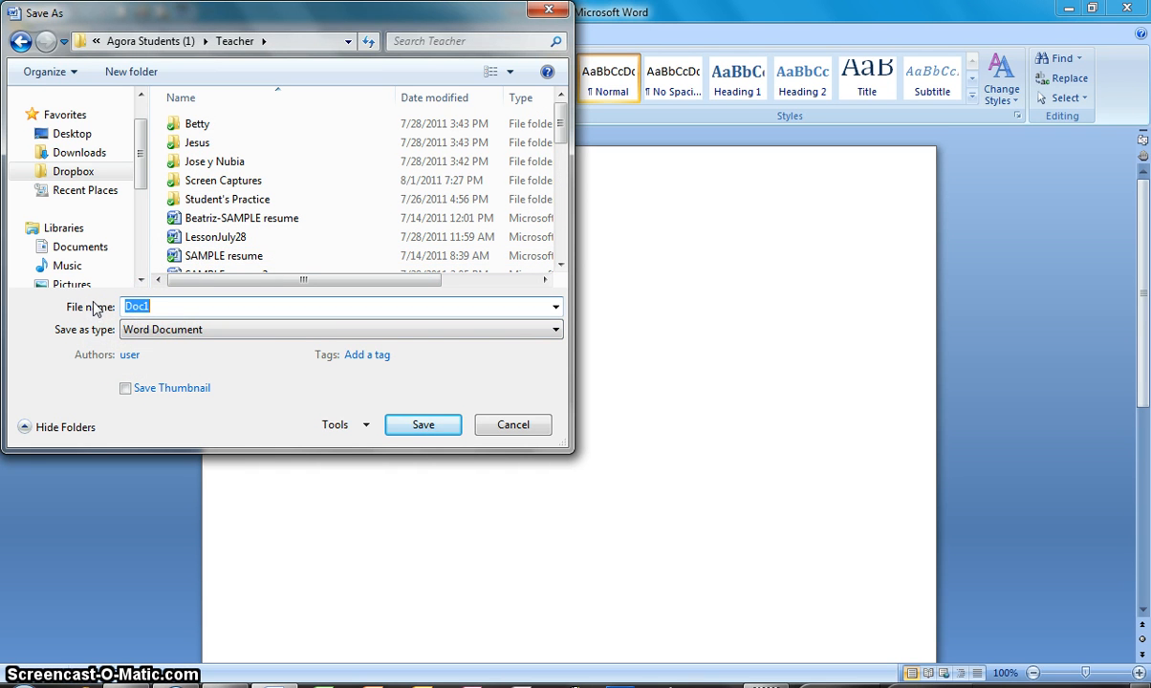
type("Teacher")
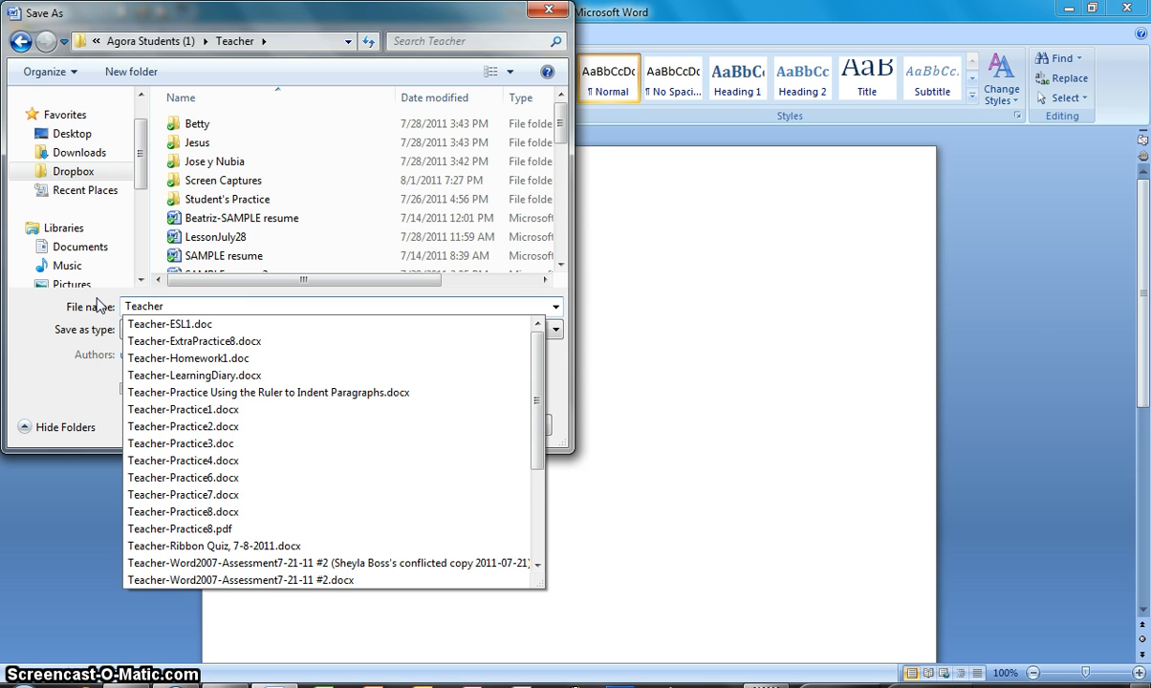
type("-Word2")
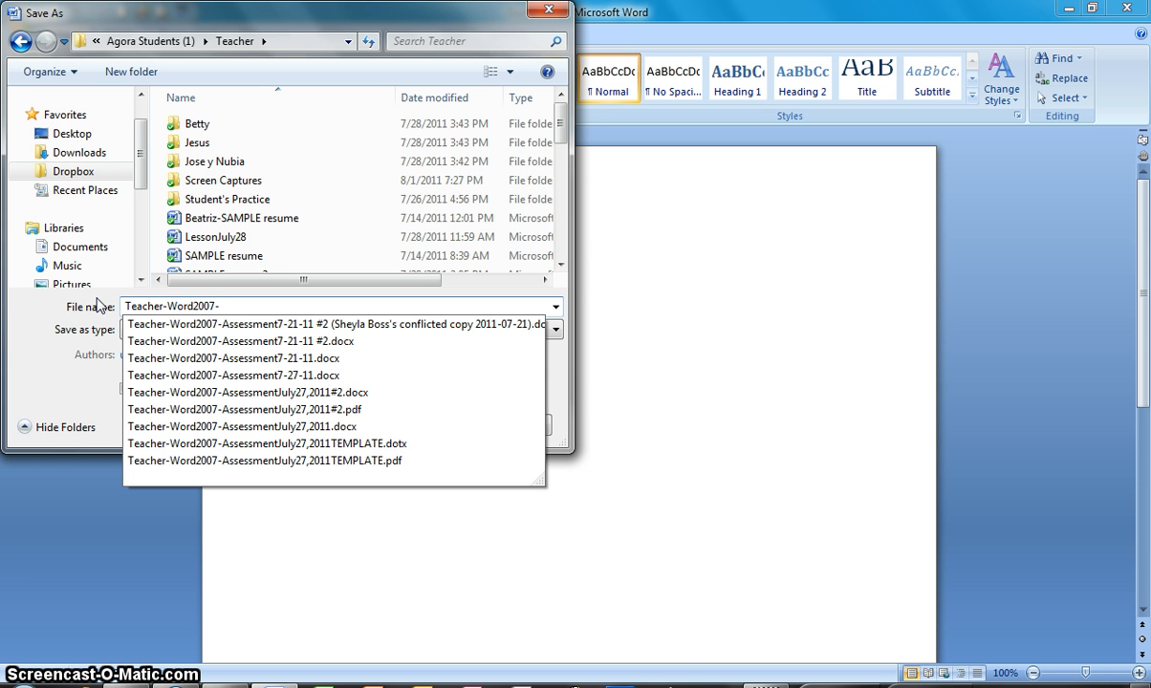
type("007-July27,2011")
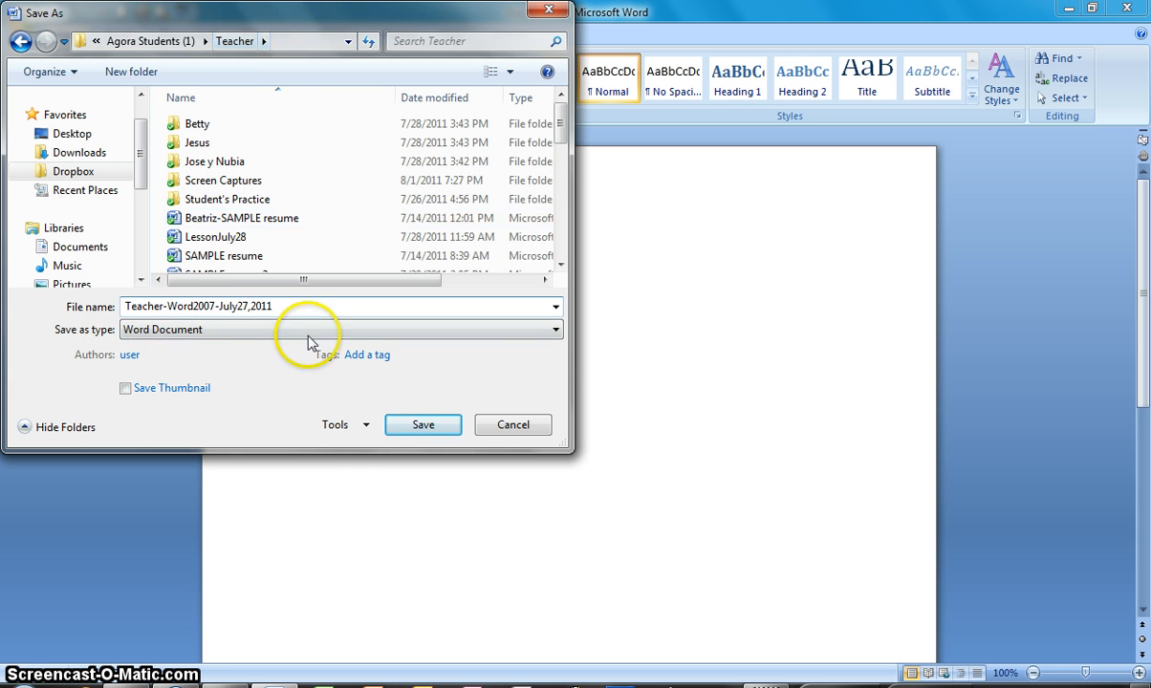
left_click(423, 424)
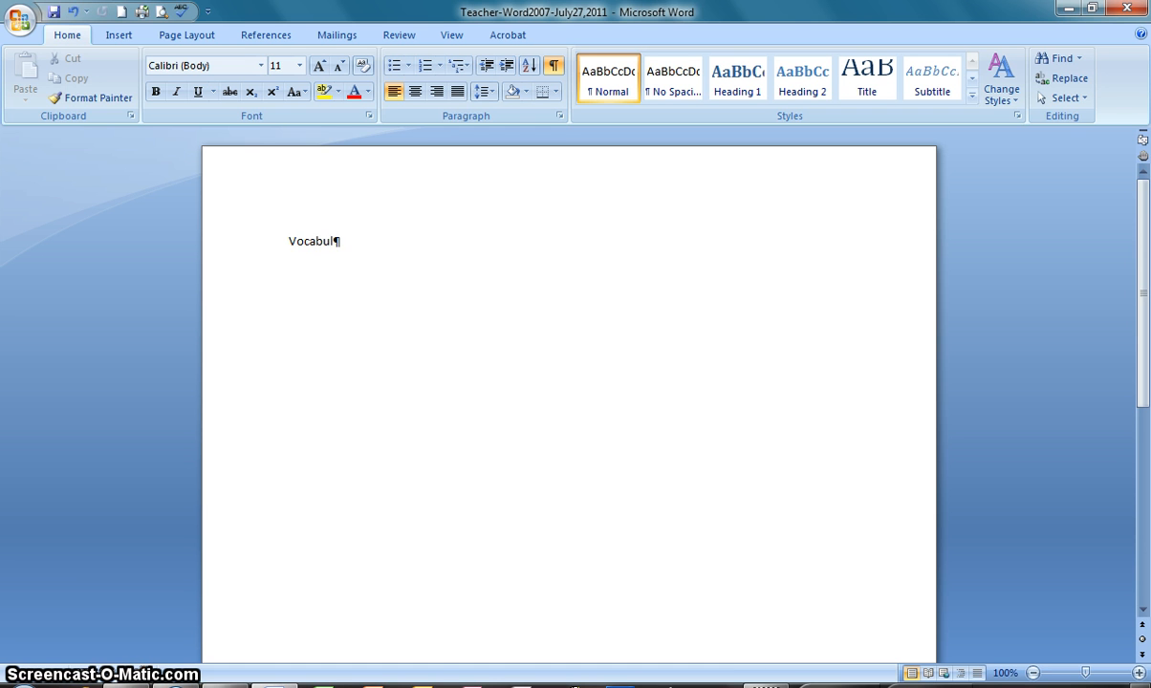
Enter the title "Vocabulary Learned at Agora Academy" on the first line and center it
type("y Learned at Agora Academy")
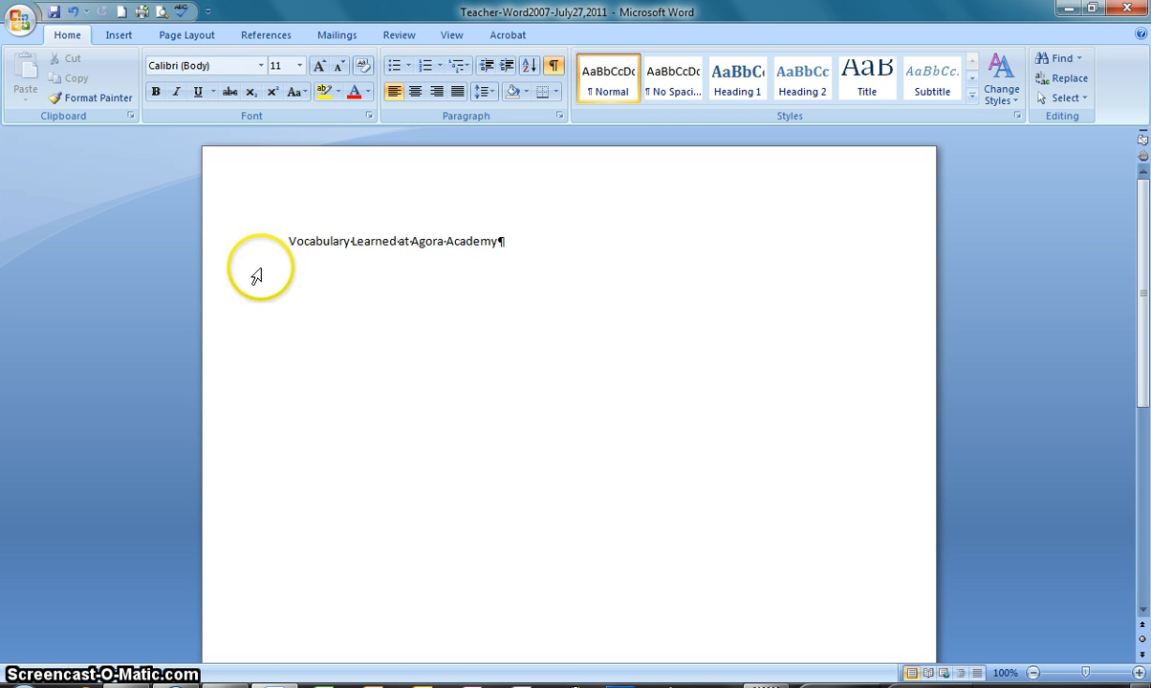
left_click(414, 91)
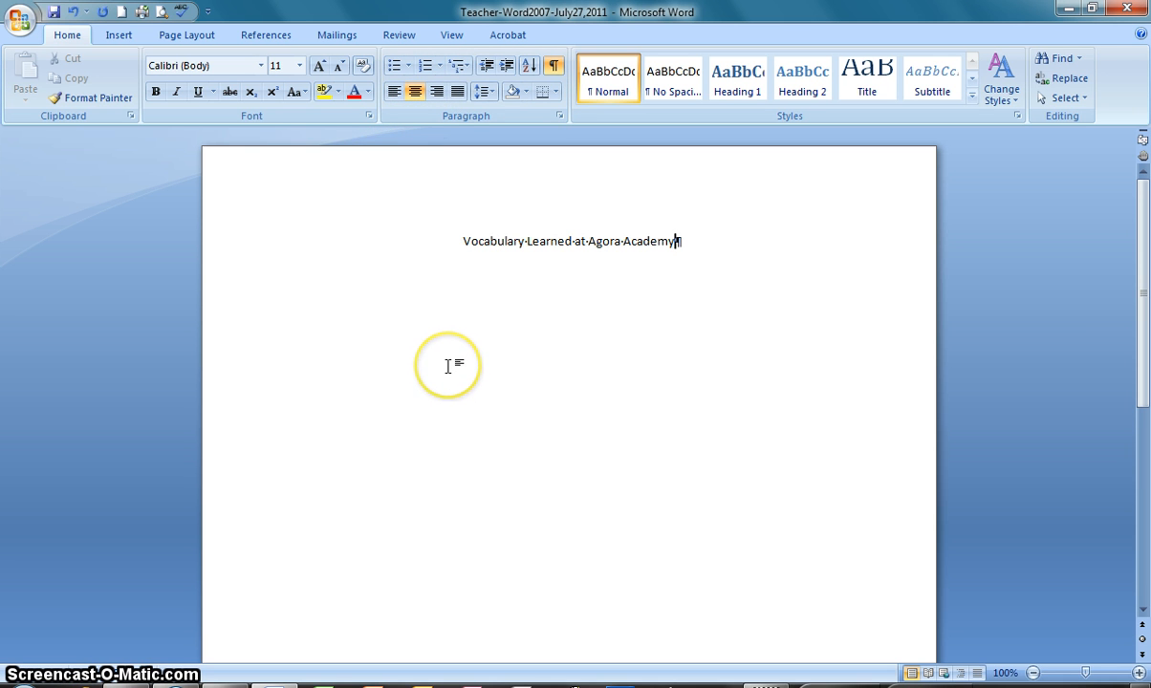
Add five blank paragraphs below the title
key("Return")
key("Return")
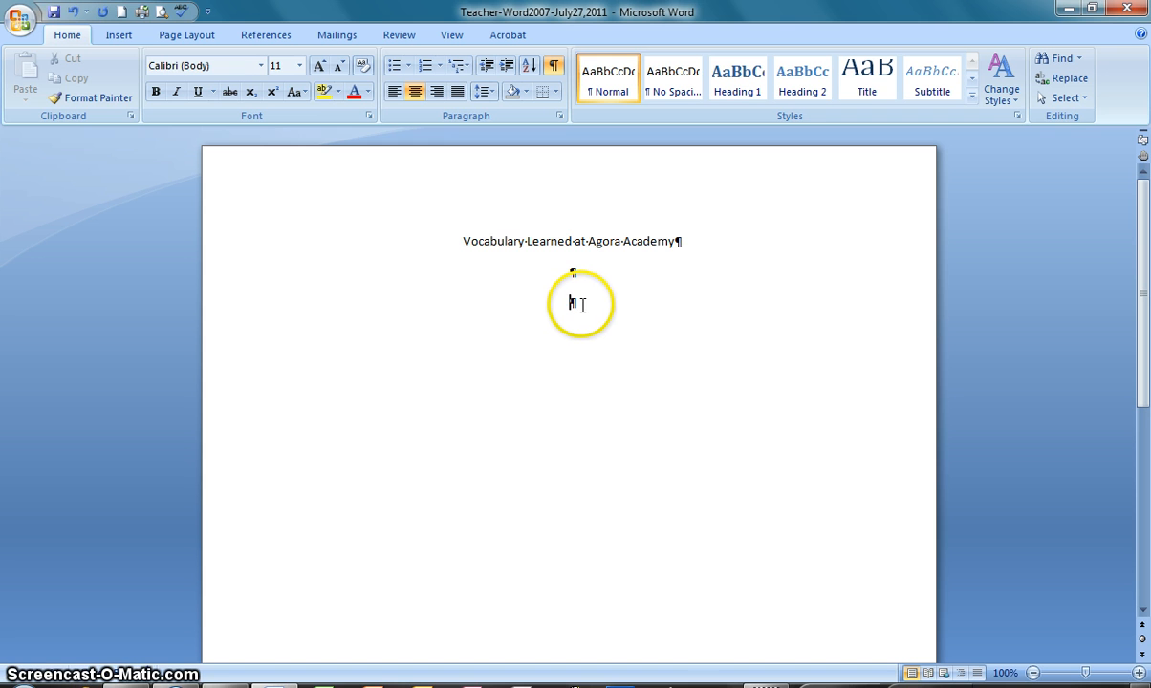
key("Return")
key("Return")
key("Return")
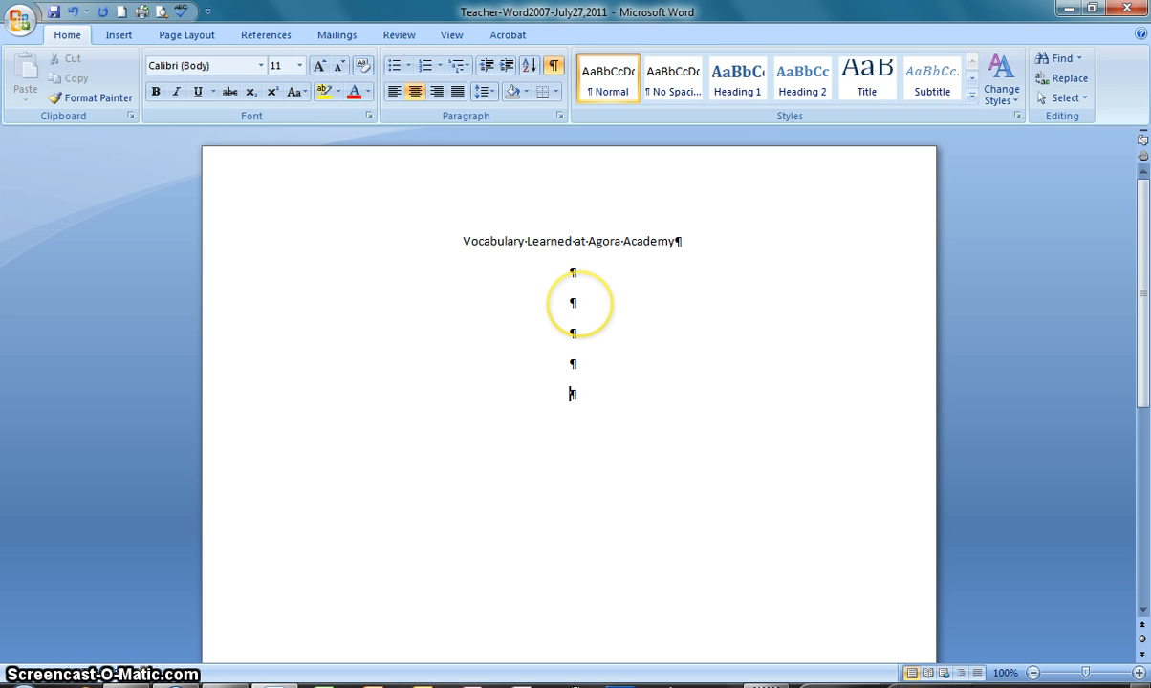
Insert a table of 3 columns by 8 rows at the second blank paragraph below the title
left_click(587, 306)
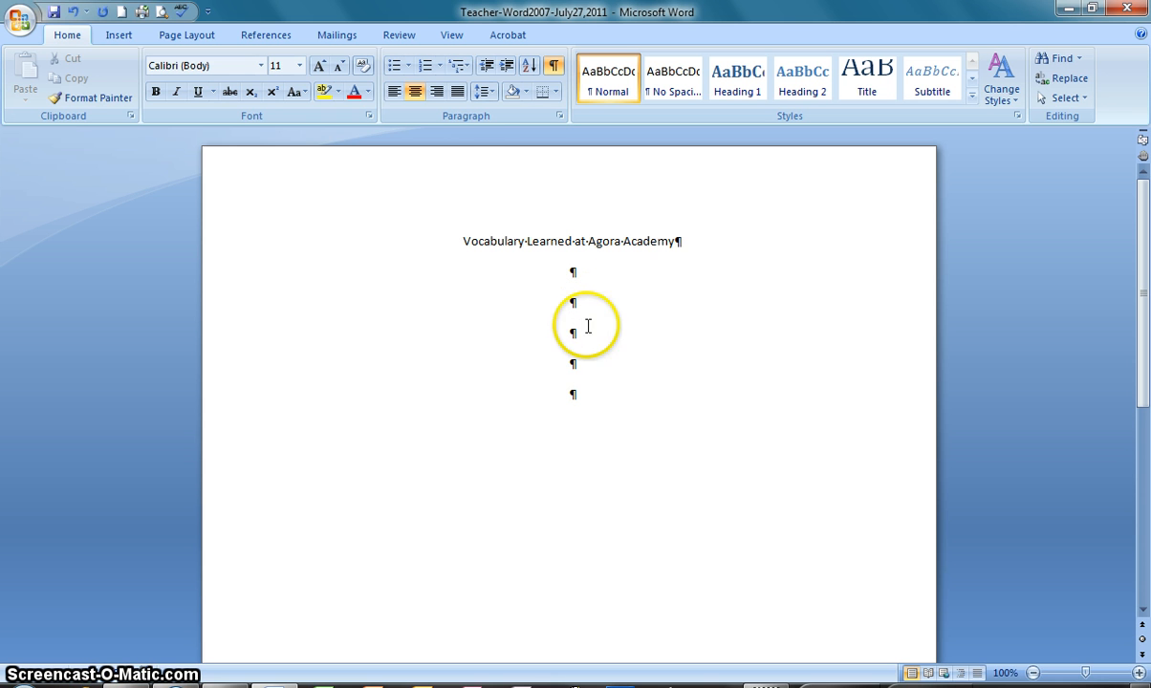
left_click(121, 36)
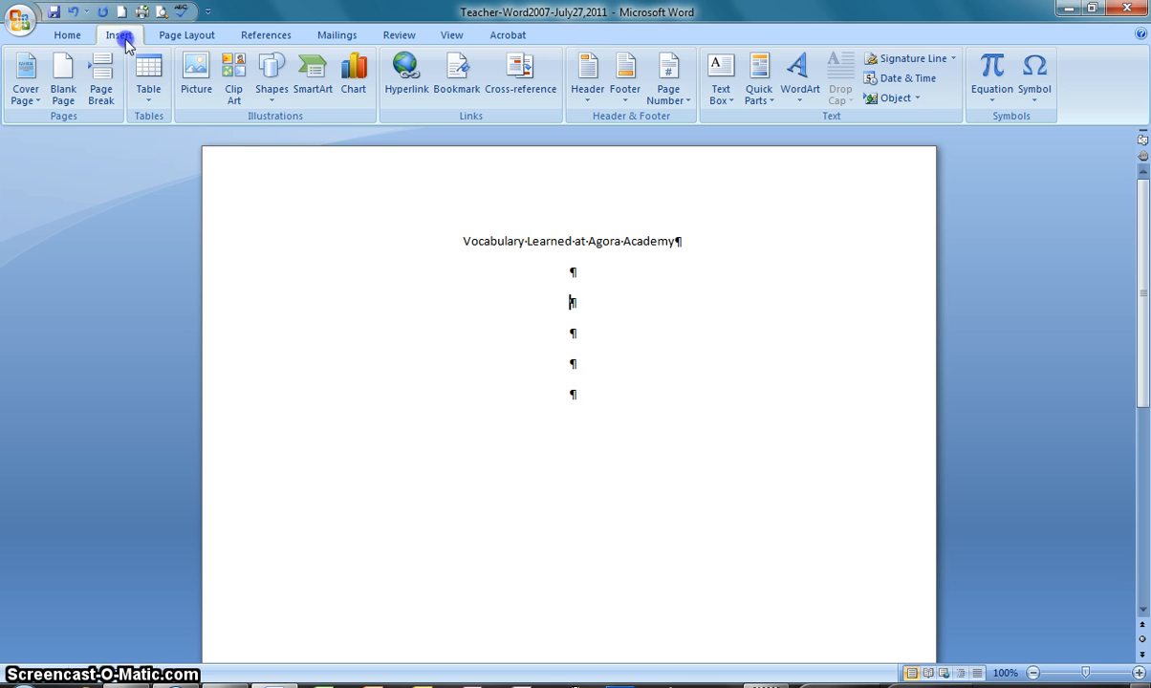
left_click(150, 98)
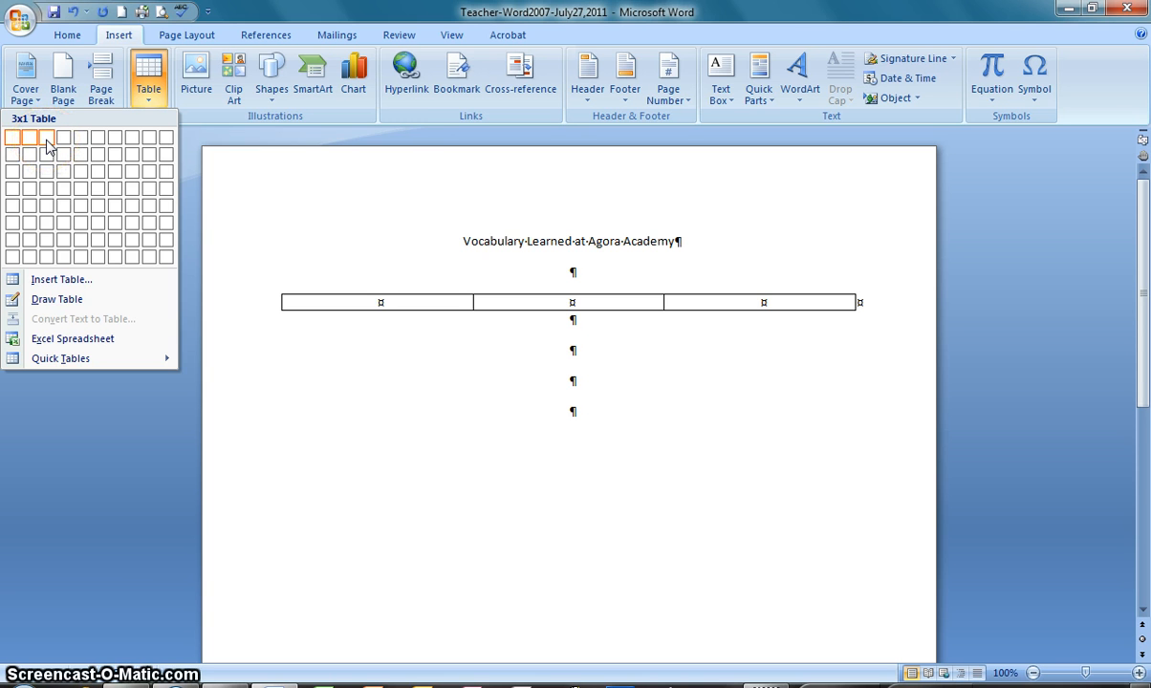
left_click(51, 259)
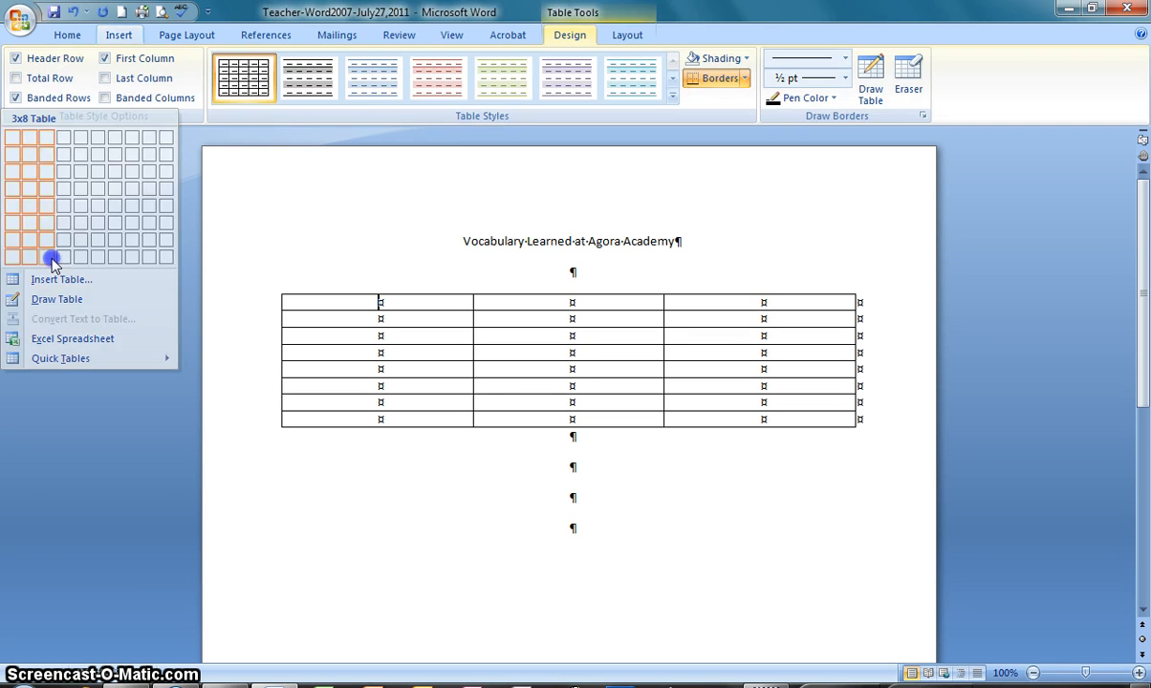
Extend the table with three more rows after its last row
left_click(784, 418)
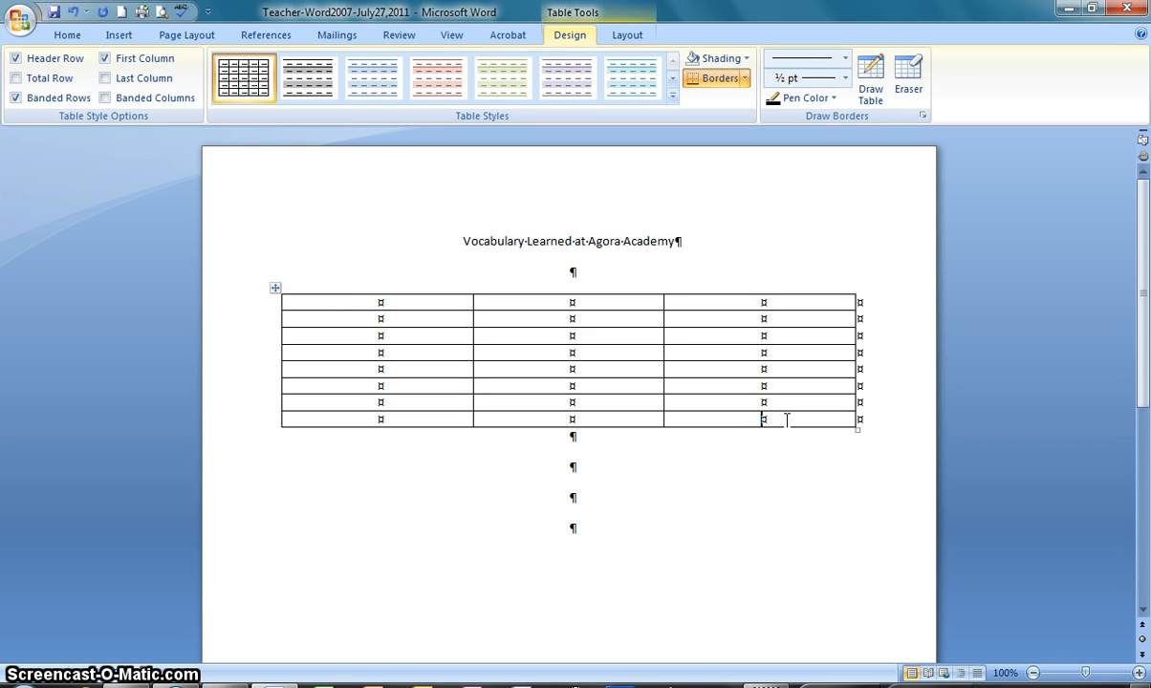
key("Tab")
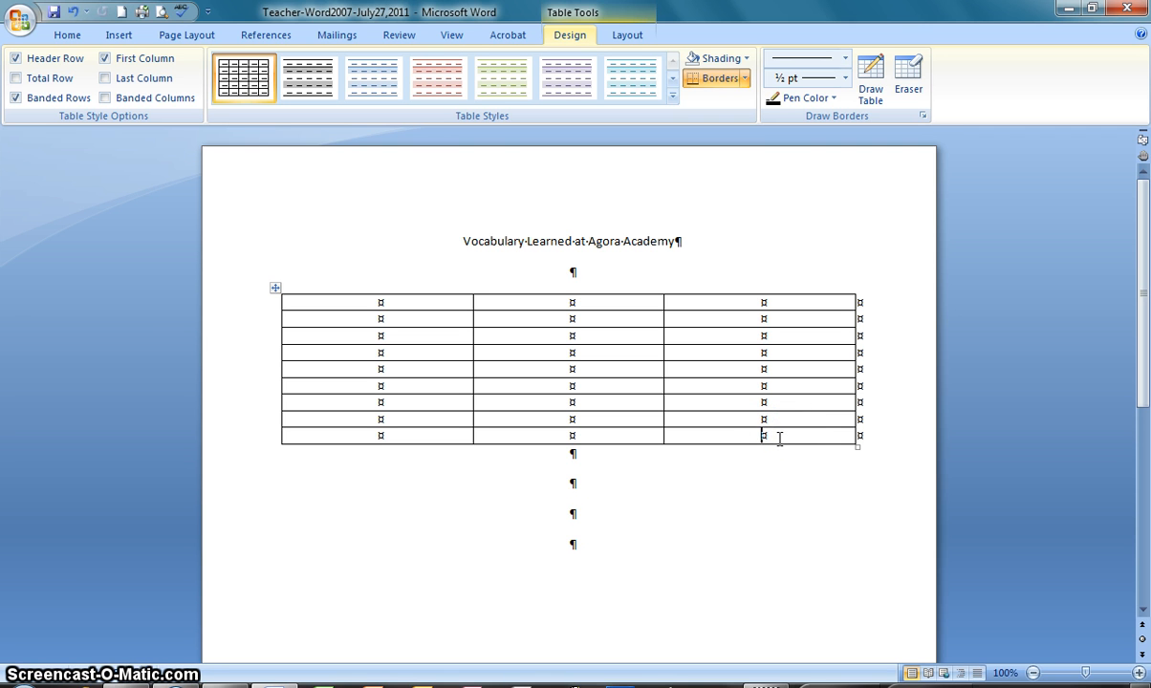
key("Tab")
left_click(773, 454)
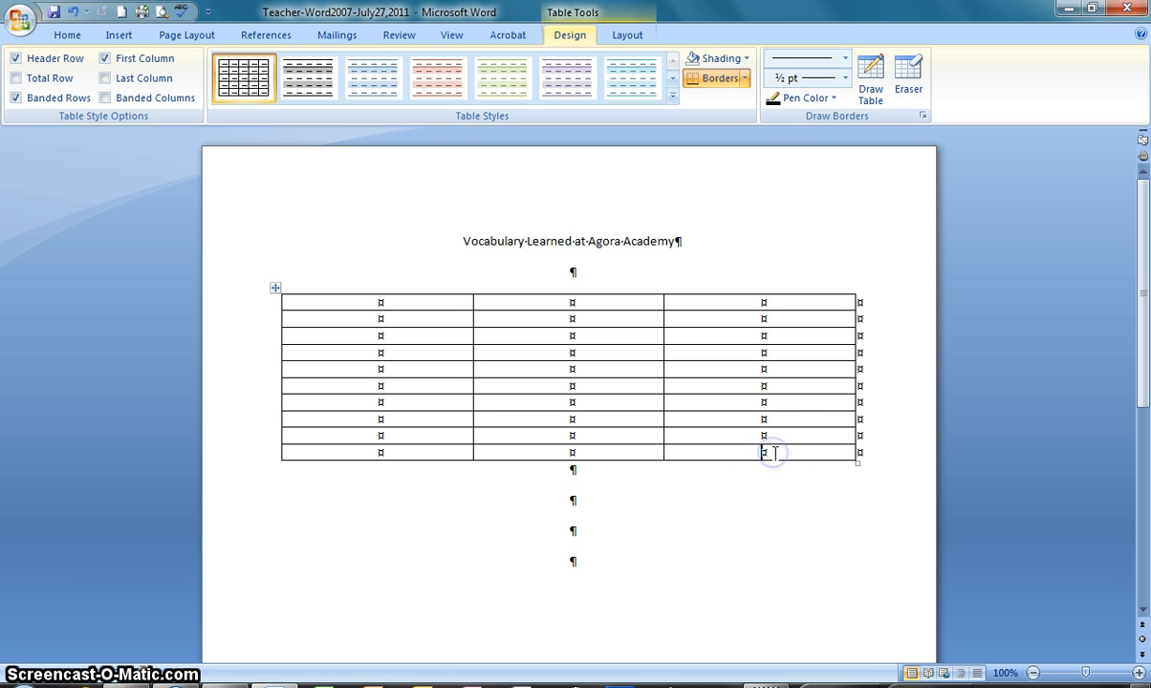
key("Tab")
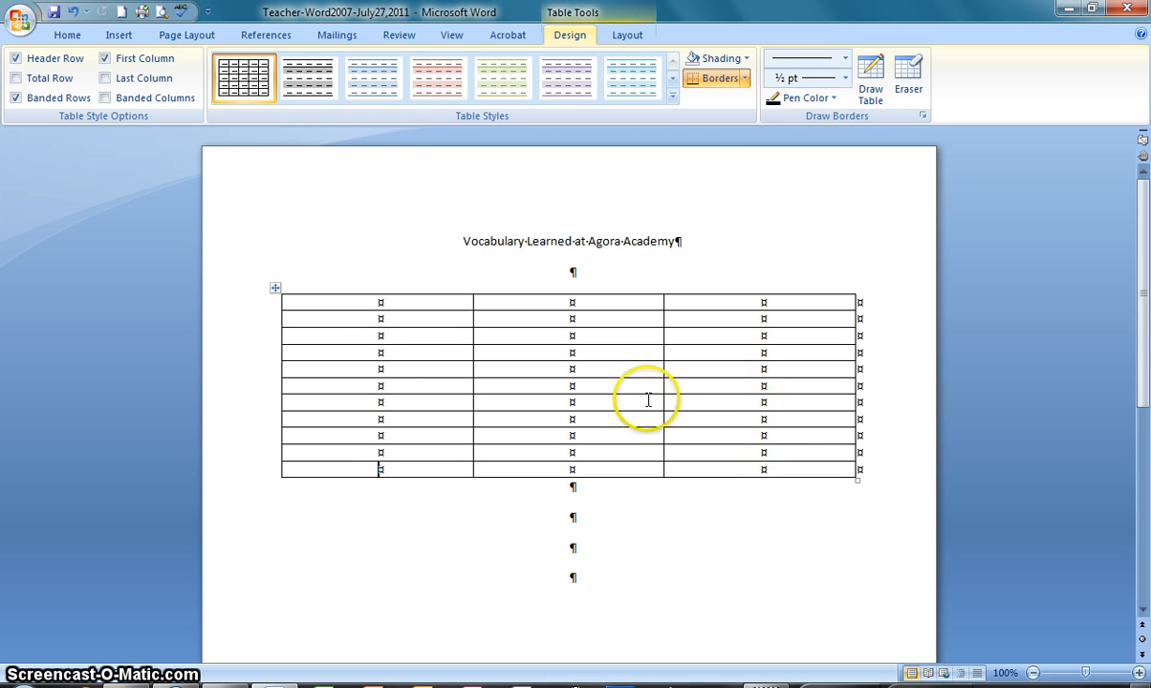
Fill in the table's first row with the column headings "Word #", "Word" and "Meaning"
left_click(365, 304)
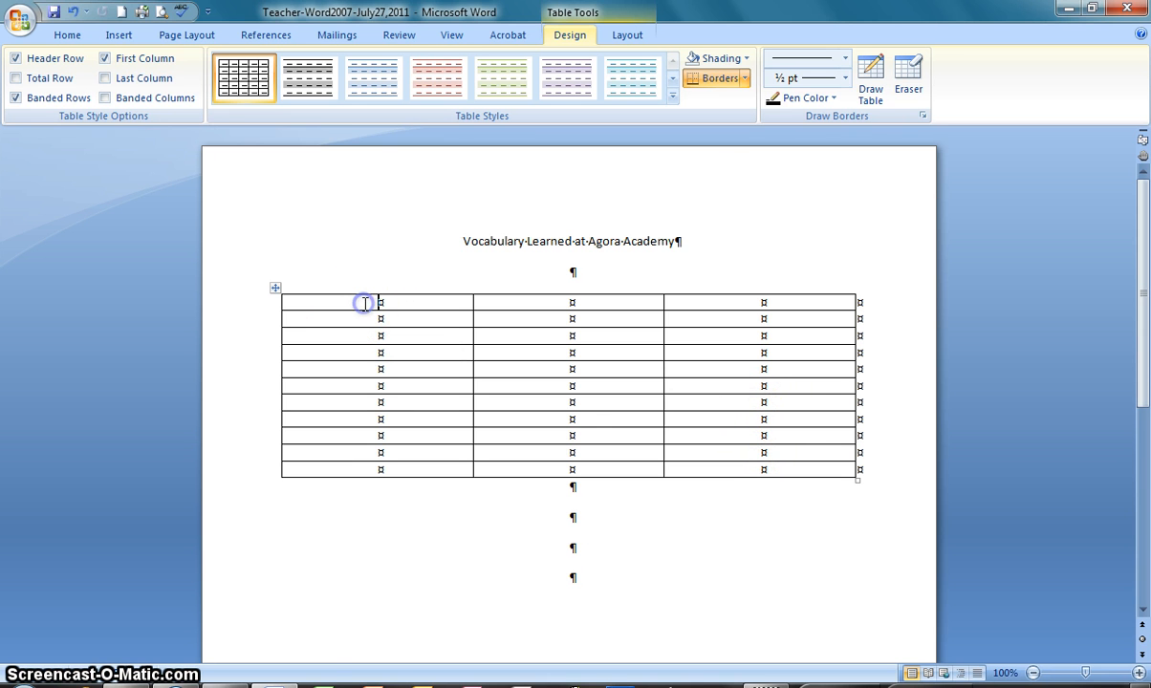
left_click(393, 370)
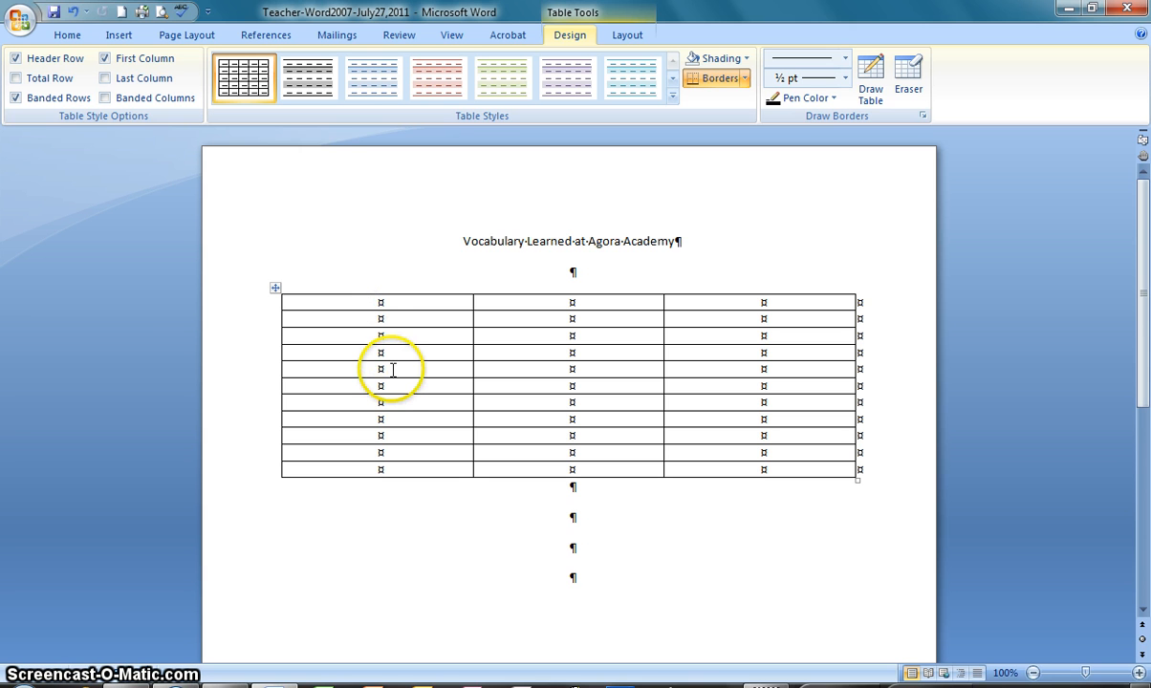
type("Word #")
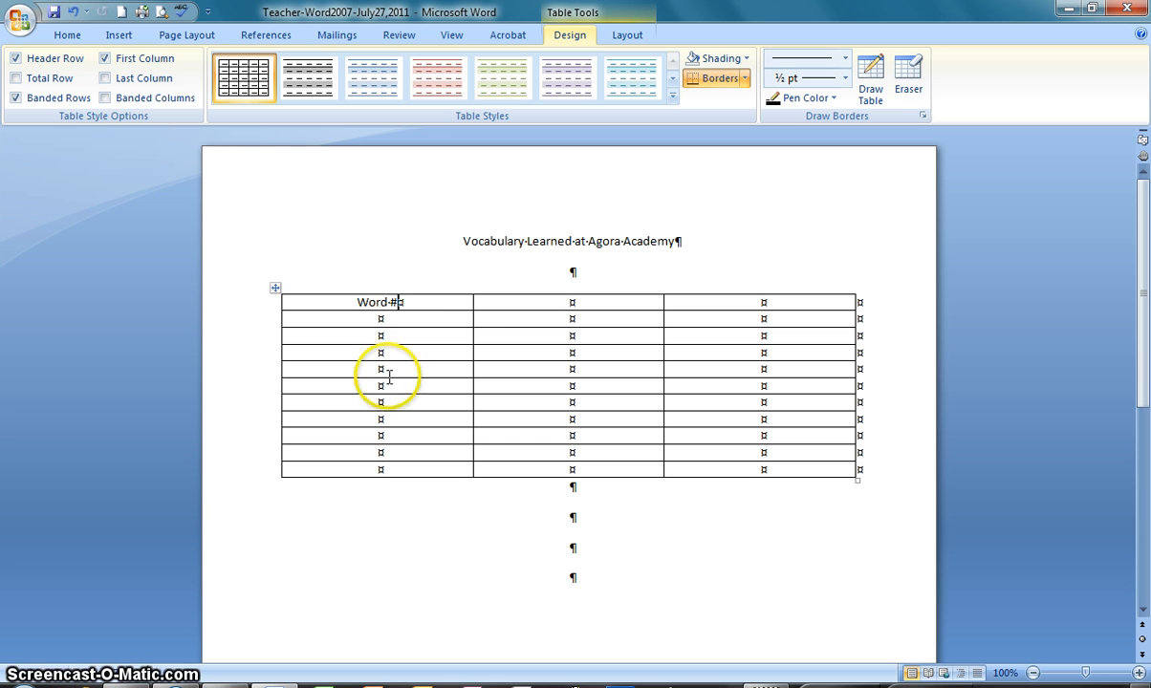
left_click(605, 305)
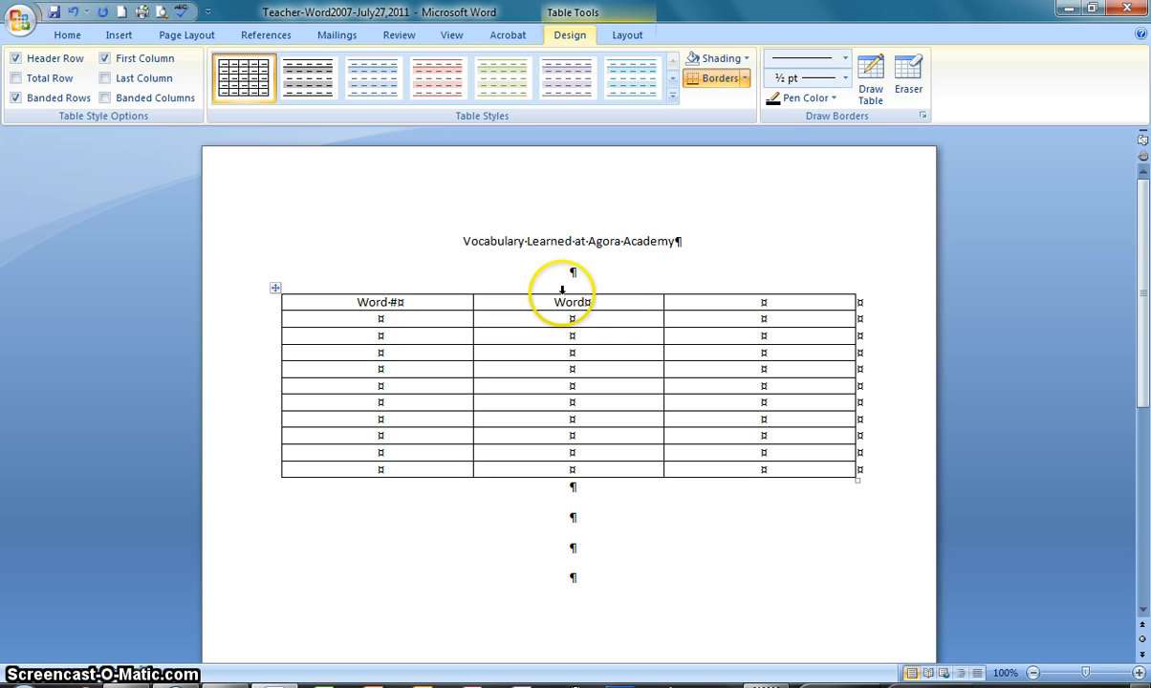
left_click(779, 306)
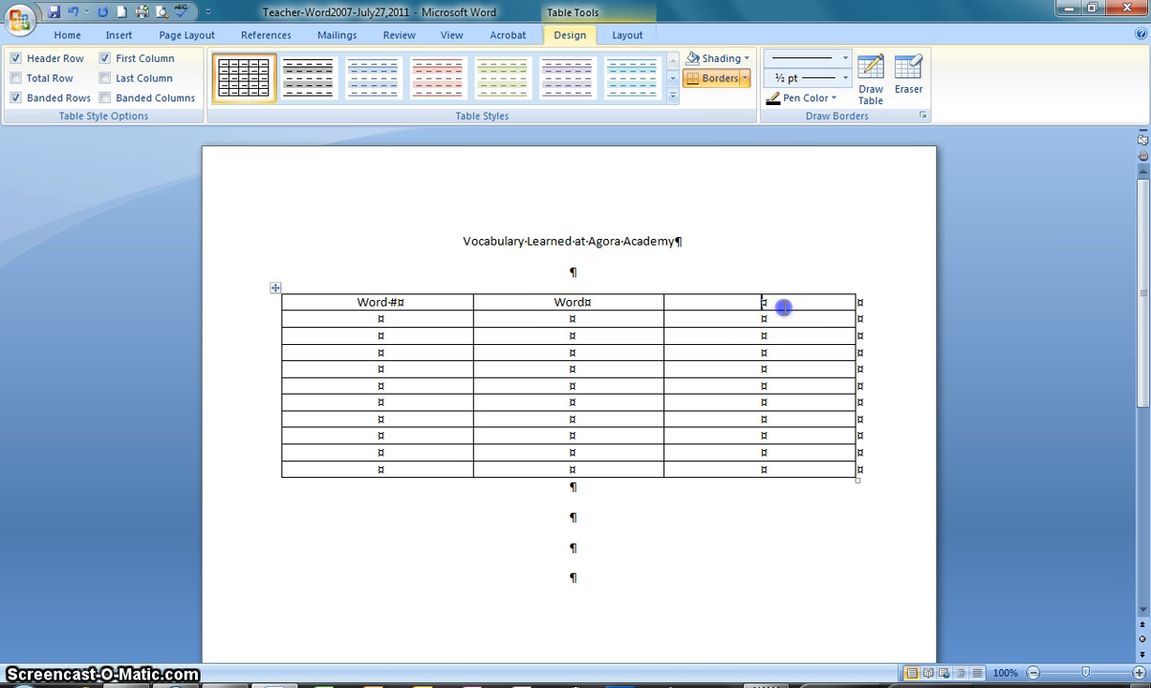
type("Meaning")
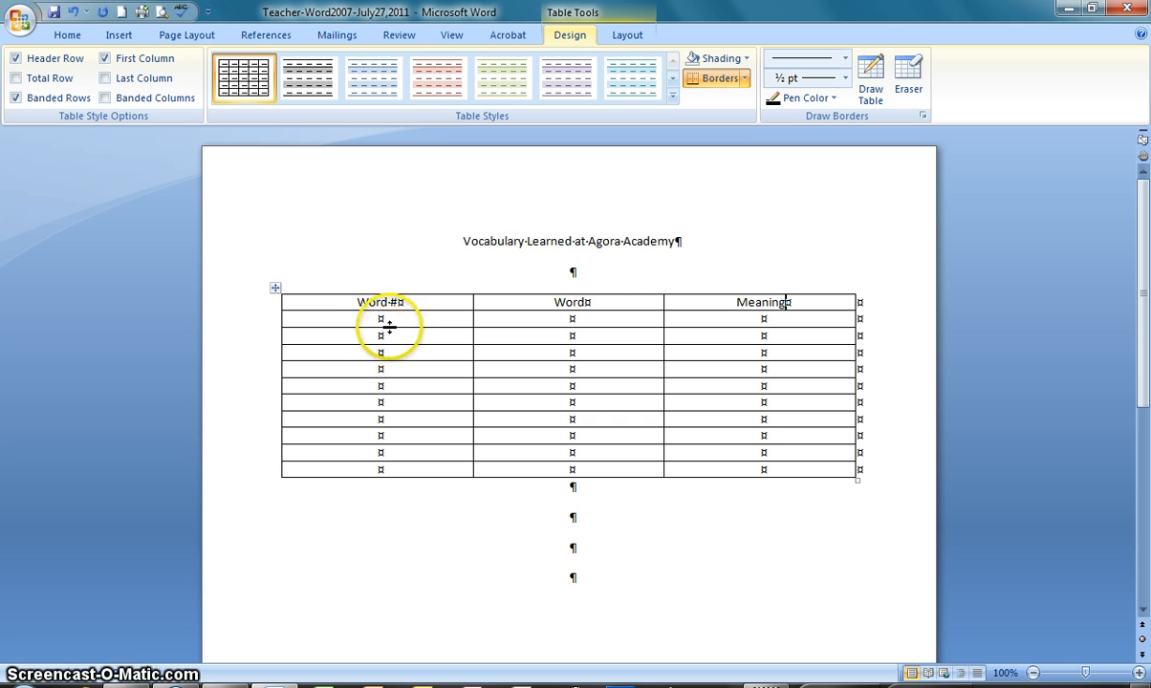
Format the heading row's text as 12 pt bold with a dark aqua font color
left_click(312, 302)
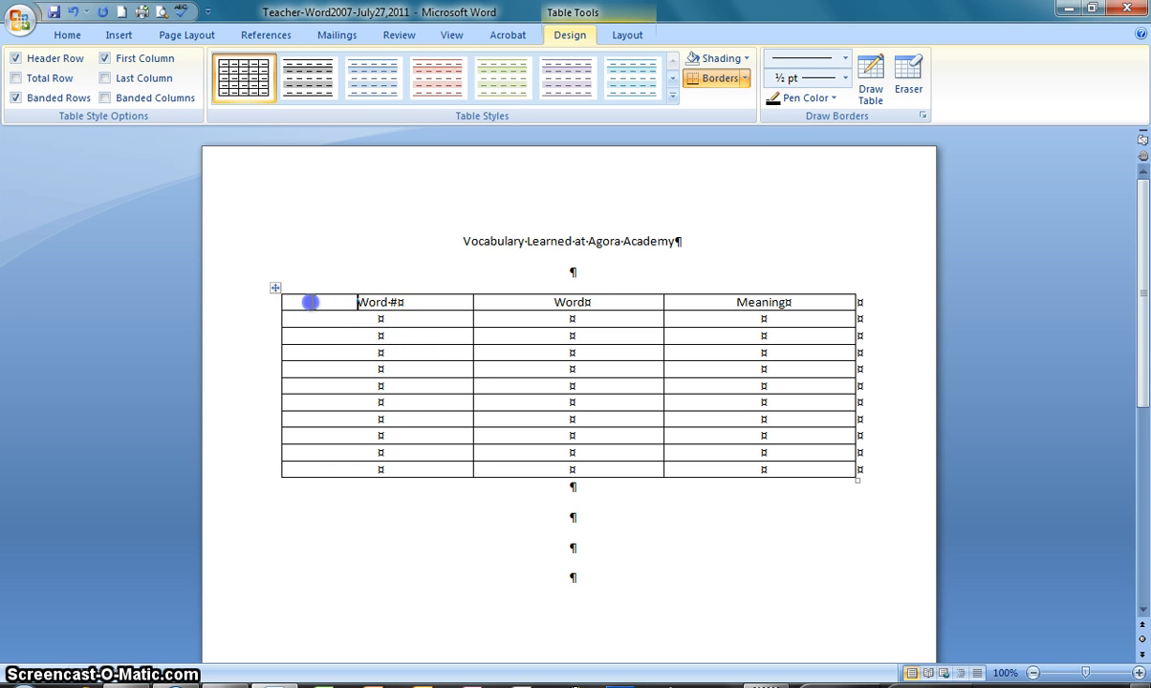
left_click_drag(361, 304, 755, 305)
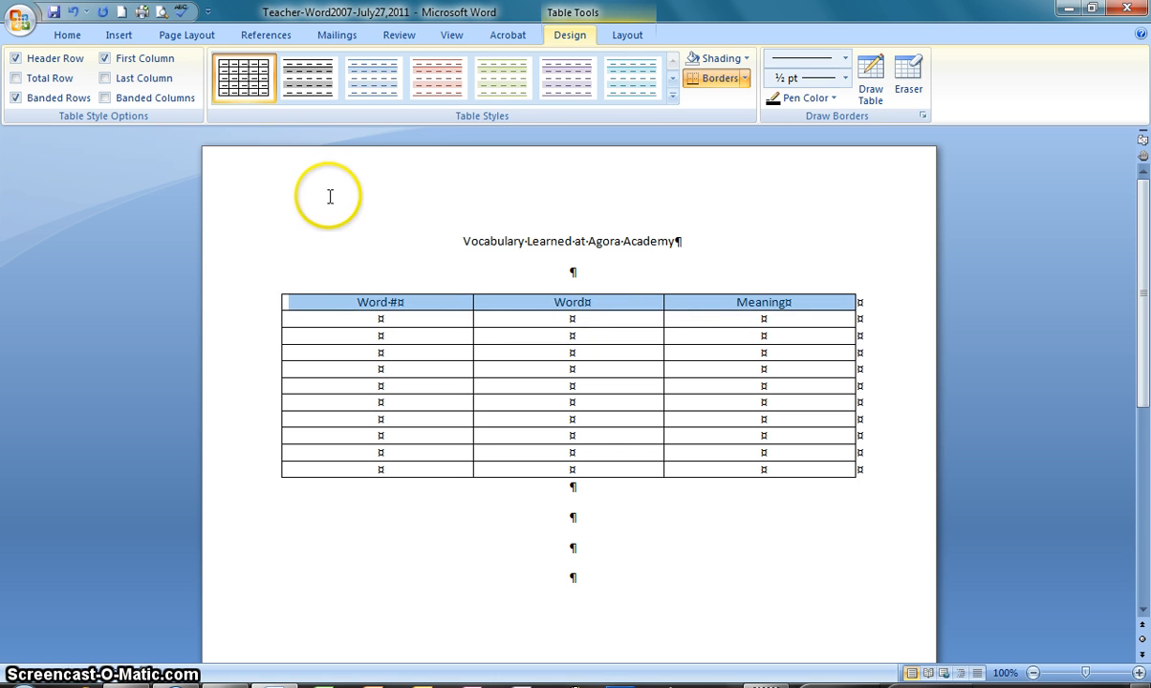
left_click(483, 97)
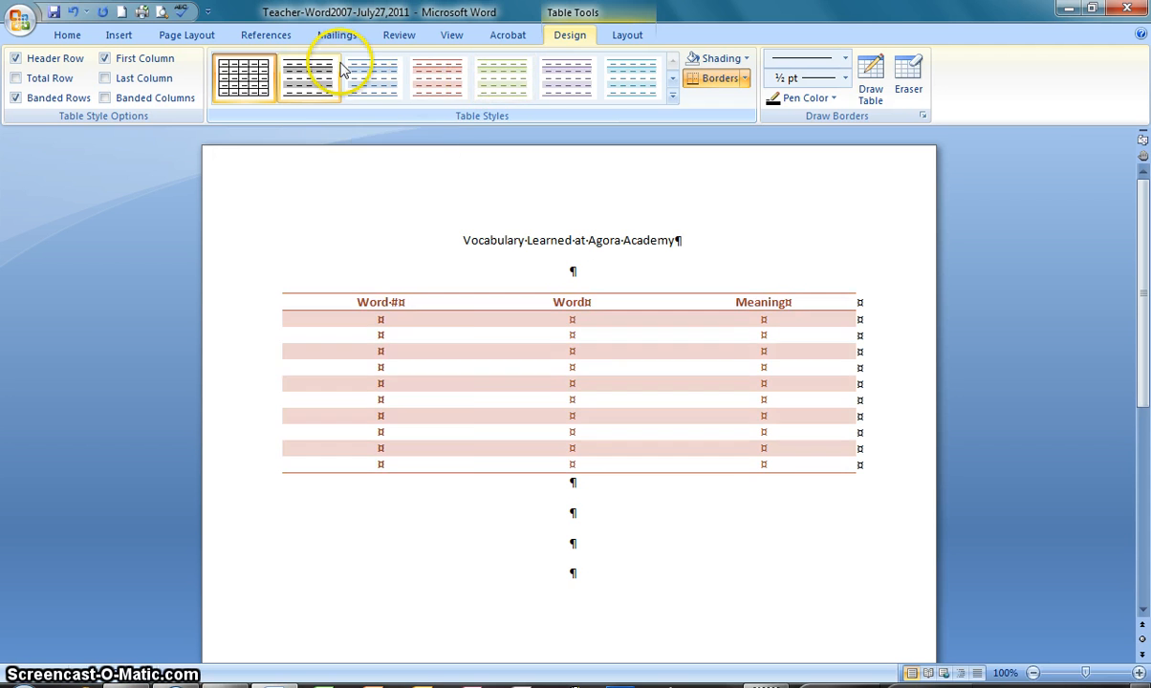
left_click(67, 35)
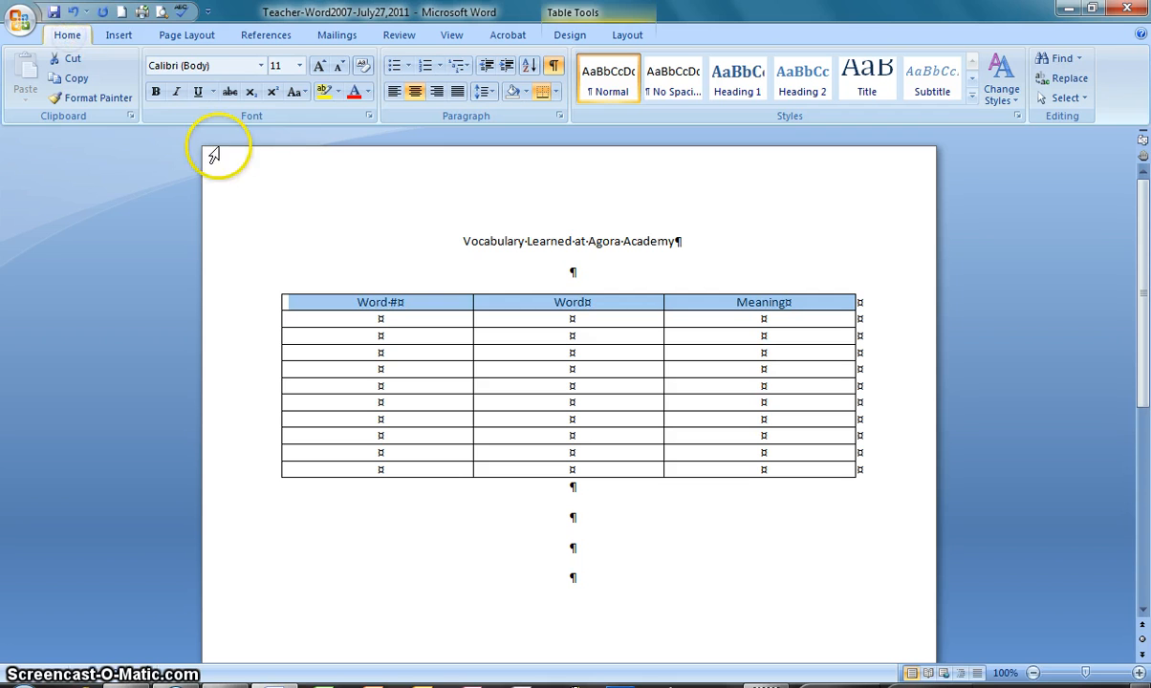
left_click(319, 65)
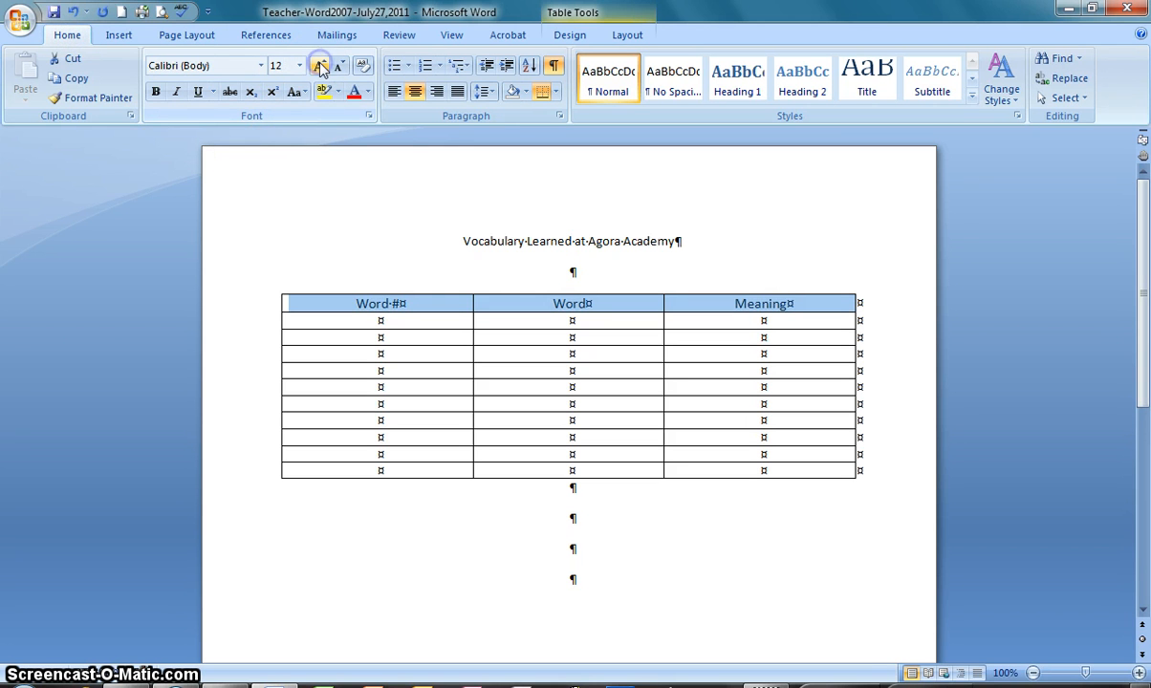
left_click(158, 96)
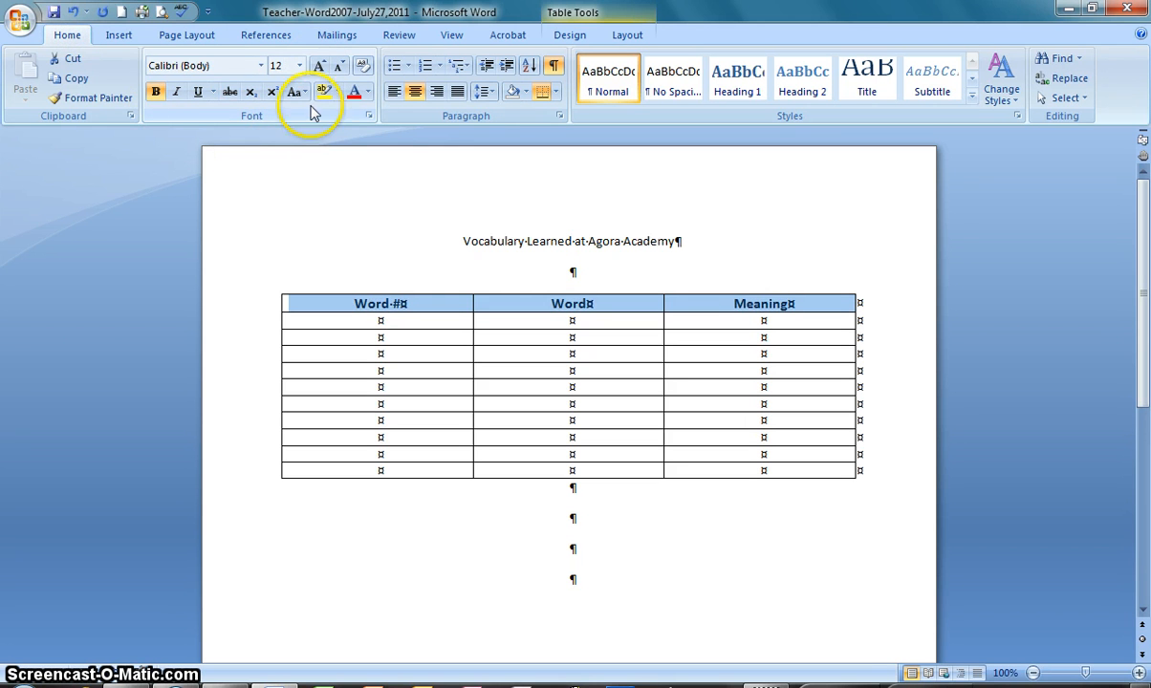
left_click(365, 95)
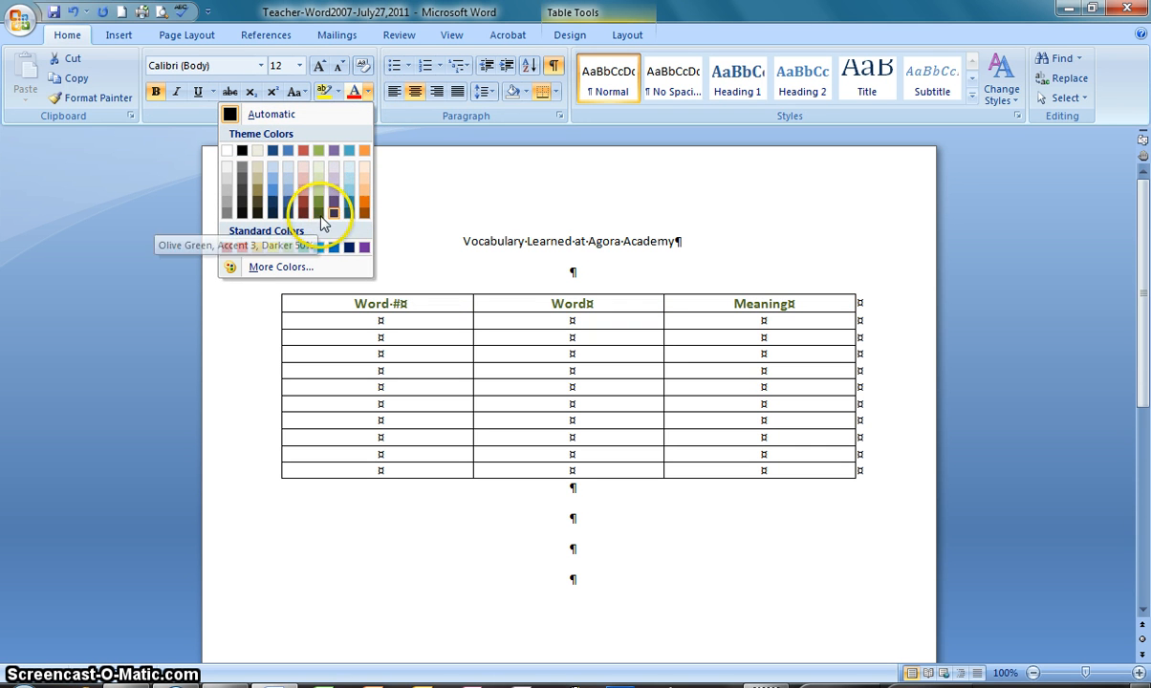
left_click(348, 208)
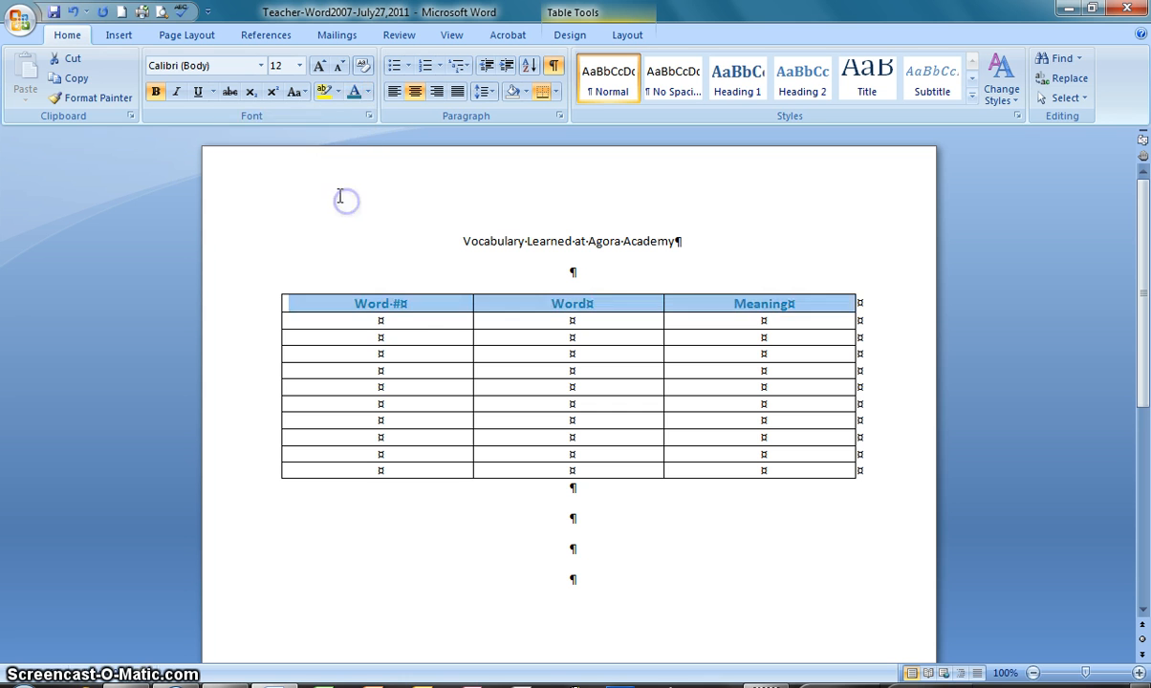
Number the rows below the heading from 1 to 10 in the "Word #" column
left_click(379, 318)
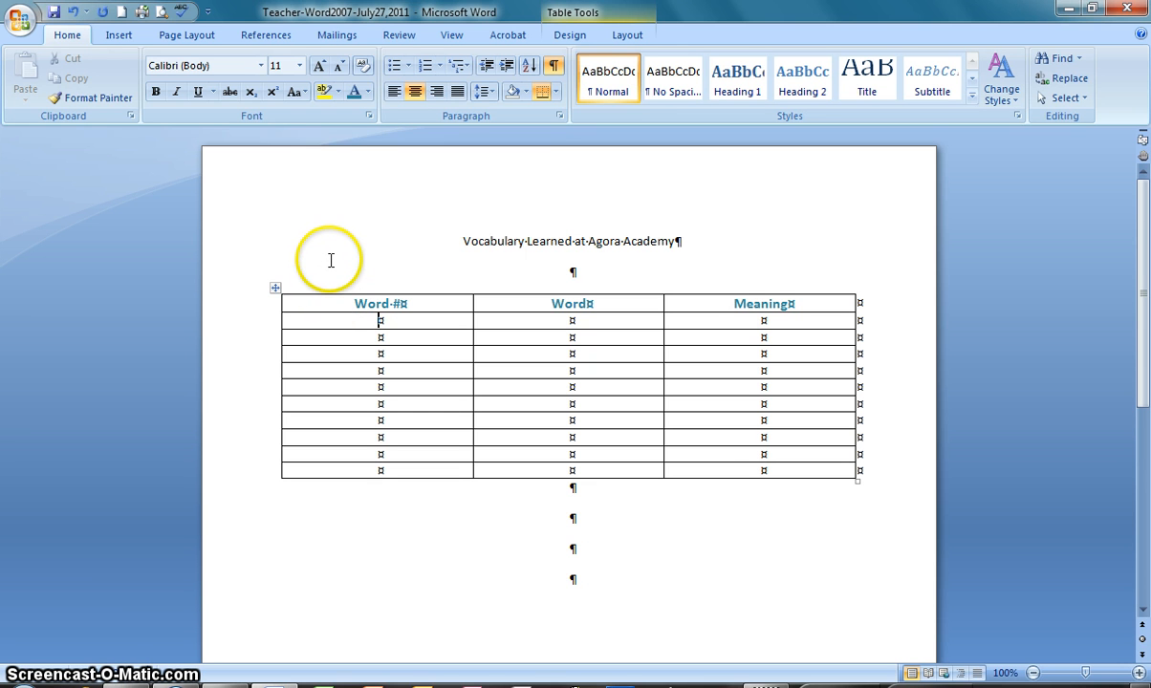
left_click(387, 323)
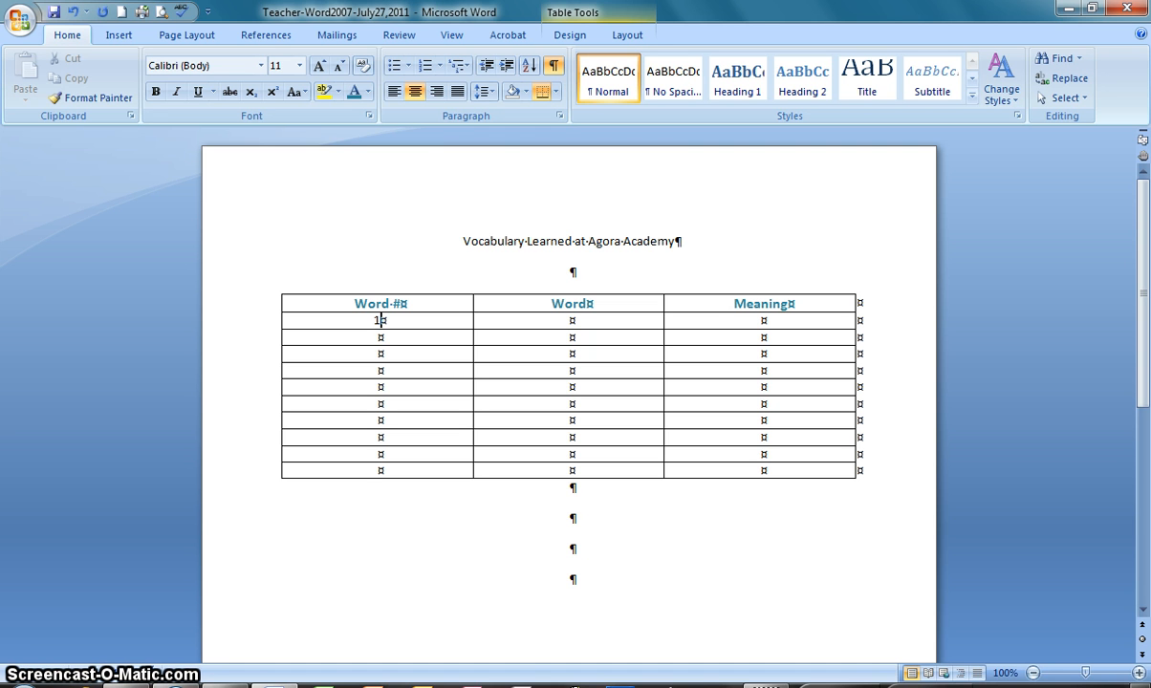
key("Down")
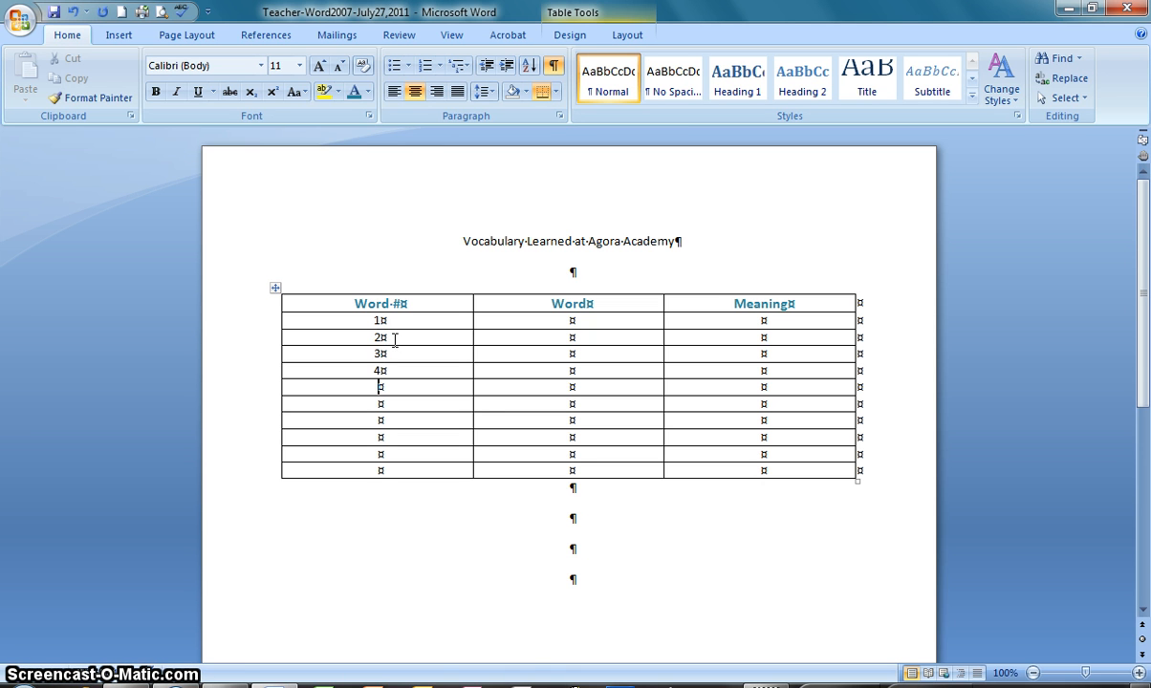
type("5")
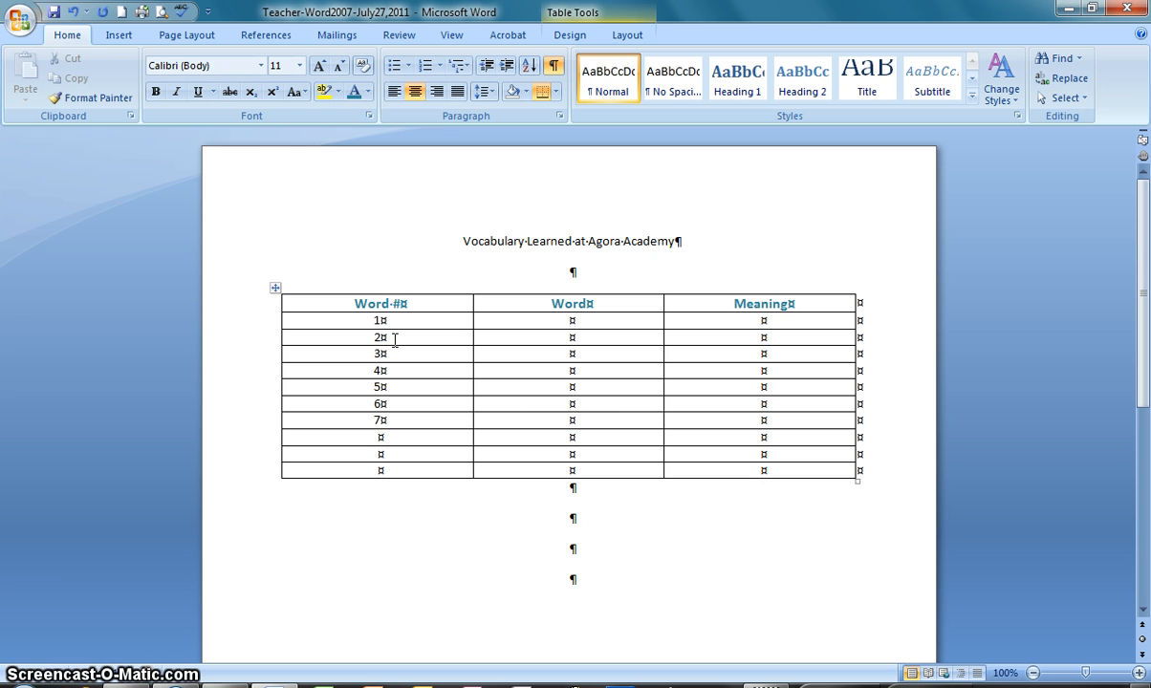
type("8")
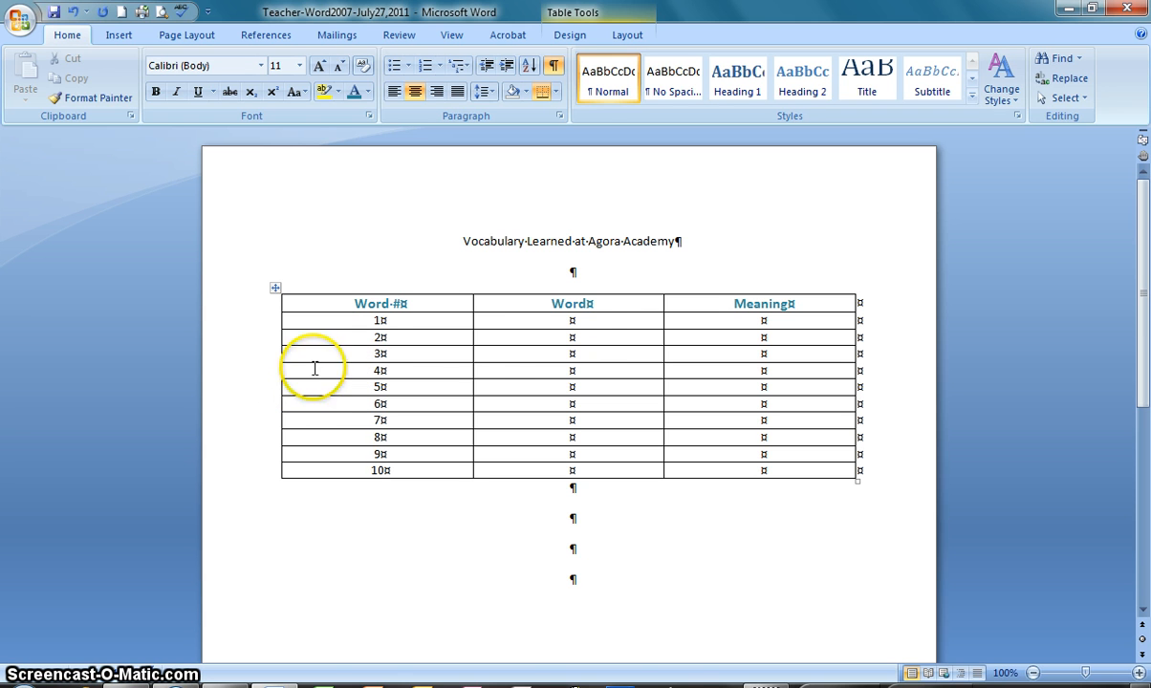
Enter "Ribbon" for word 1 and "Quick Access Toolbar" for word 2 in the "Word" column
left_click(574, 319)
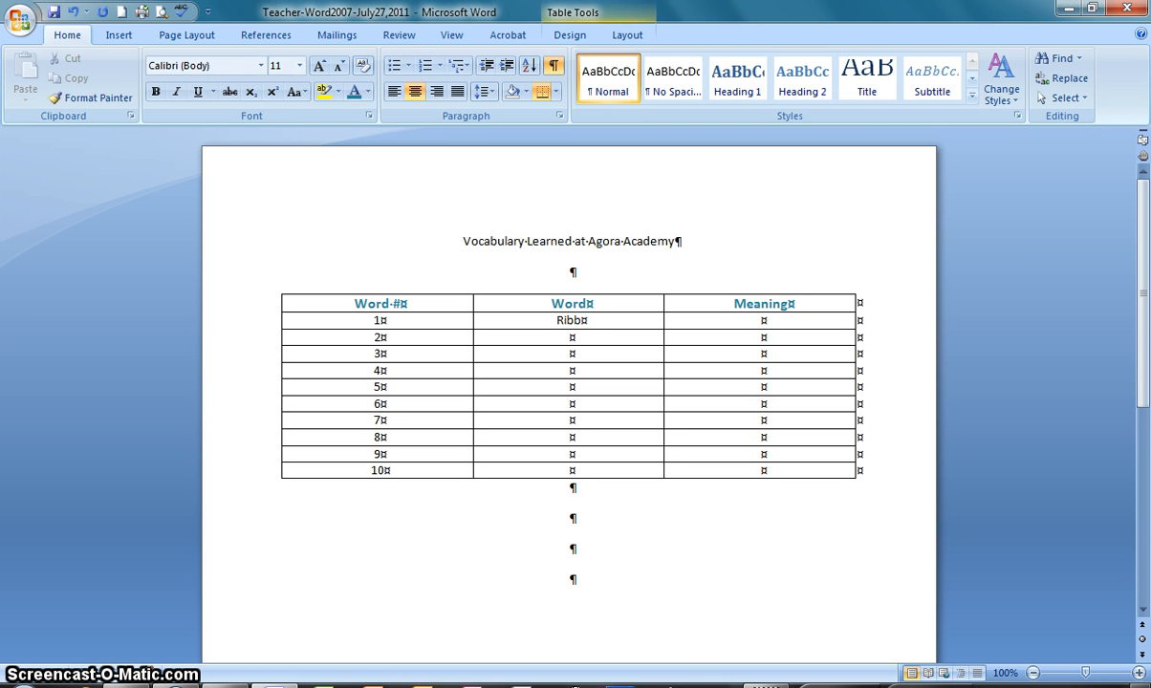
key("Down")
type("Quick Acce")
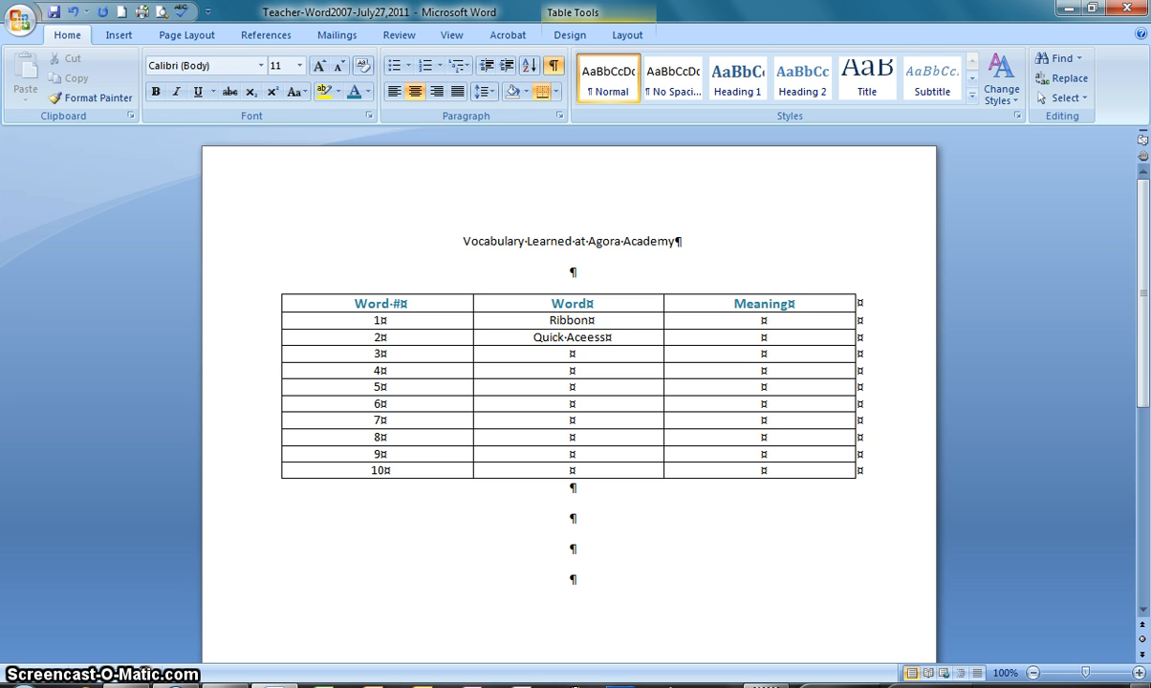
type("ss Toolbar")
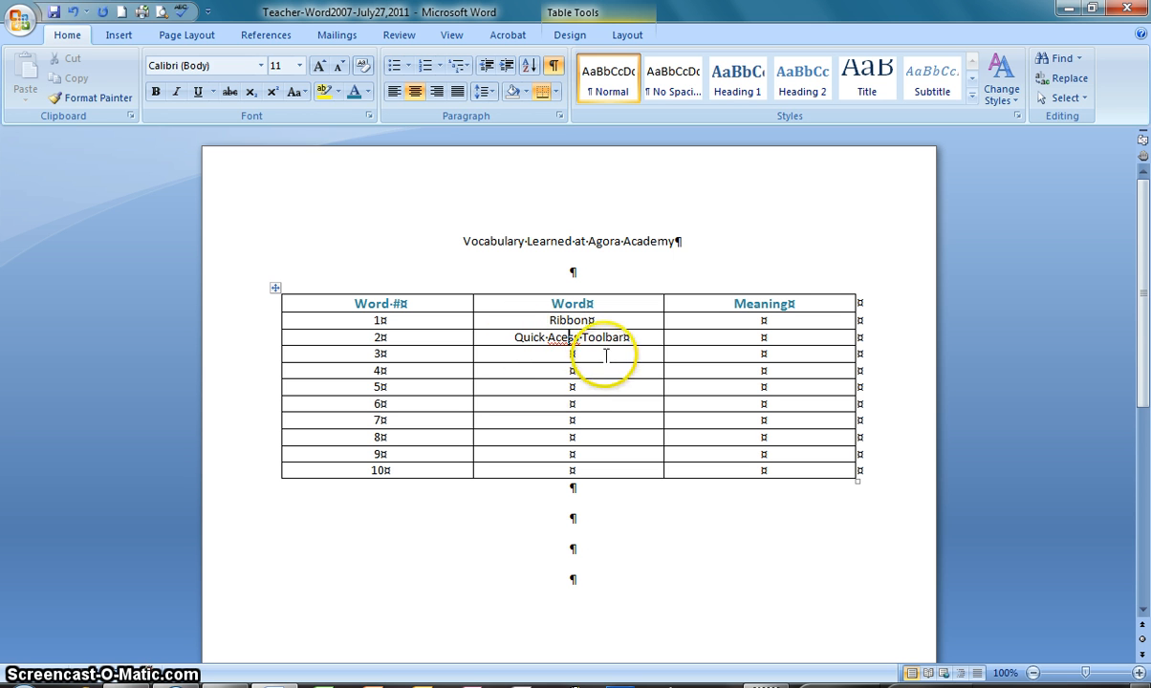
left_click(562, 339)
key("BackSpace")
type("c")
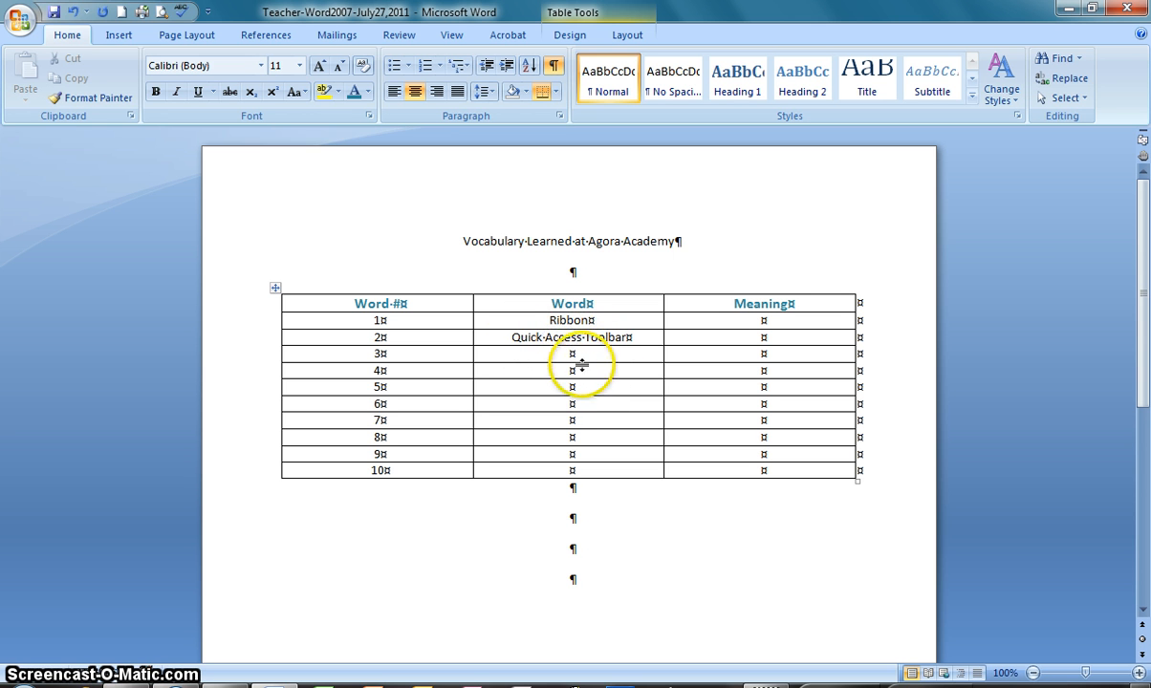
Enter "Paragraph Mark" as word 3 in the "Word" column, with only the initials capitalized
left_click(588, 355)
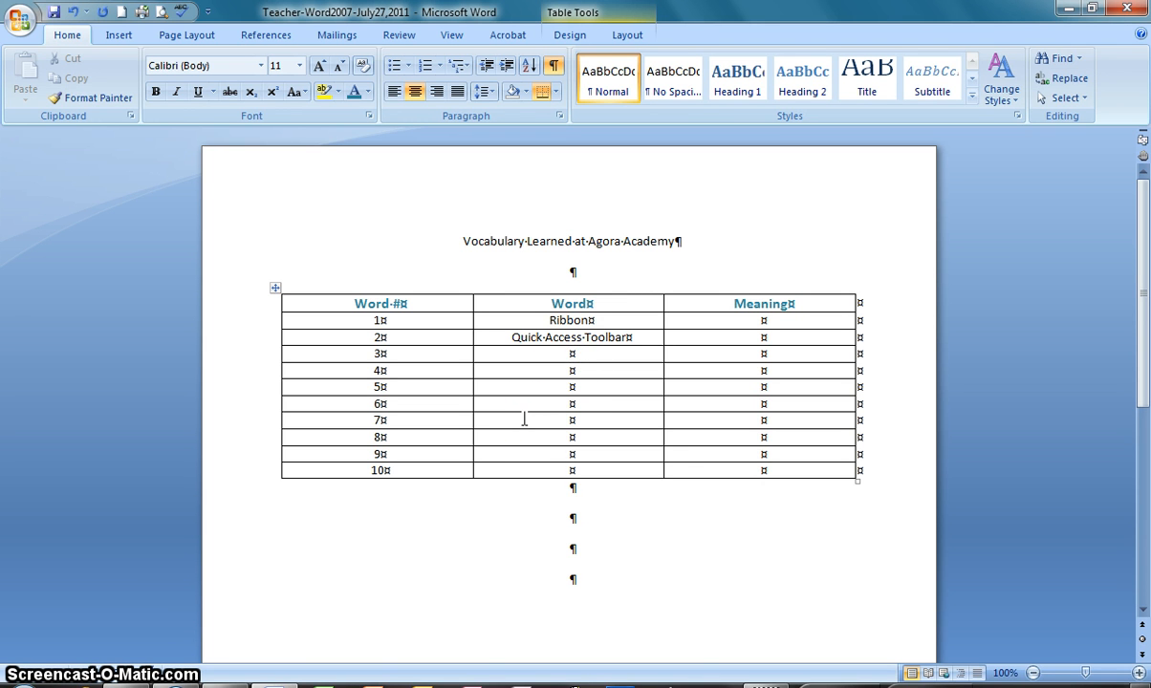
type("Paragraph MArk")
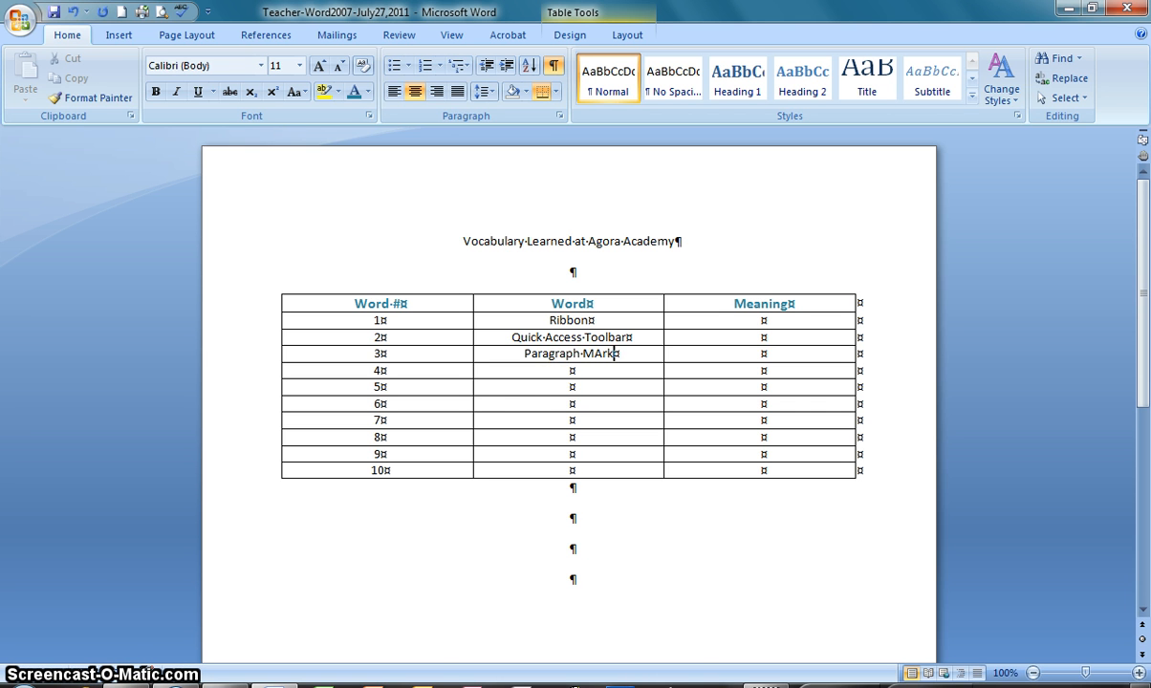
left_click(594, 377)
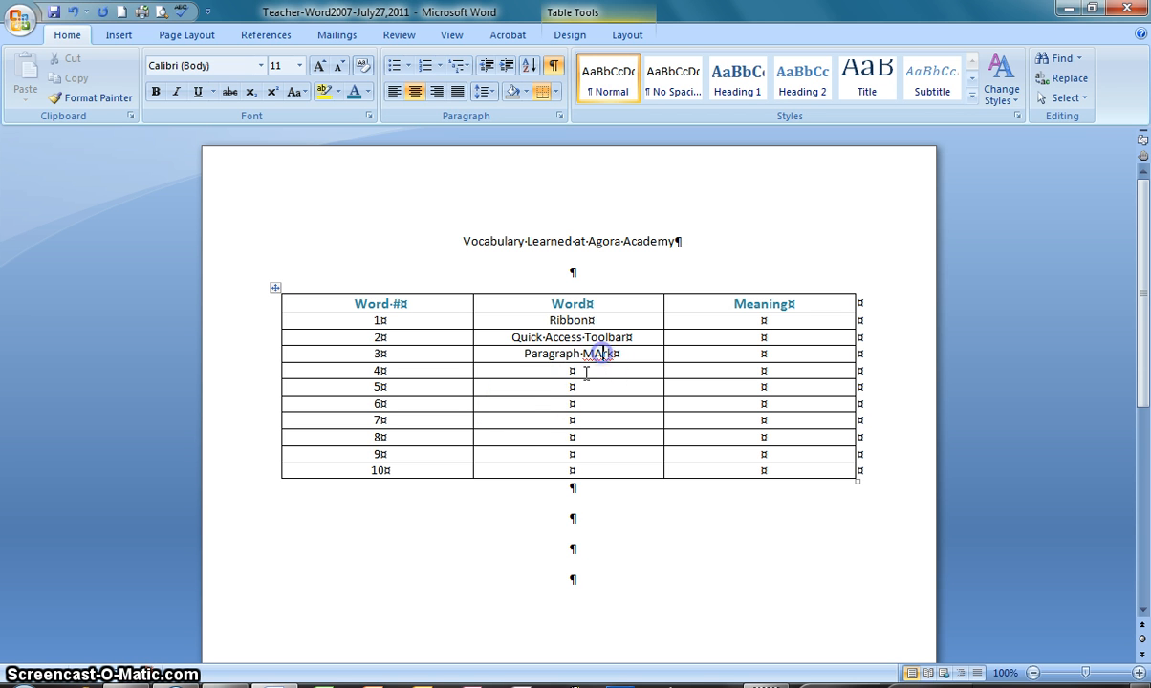
key("BackSpace")
type("a")
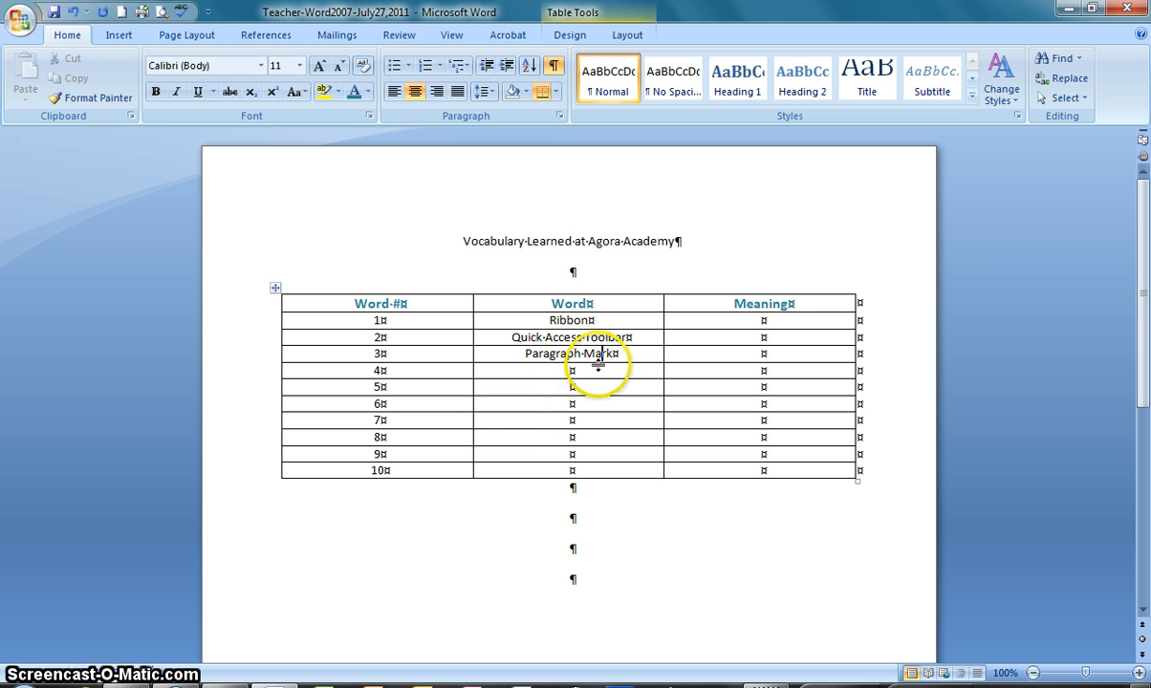
left_click(579, 370)
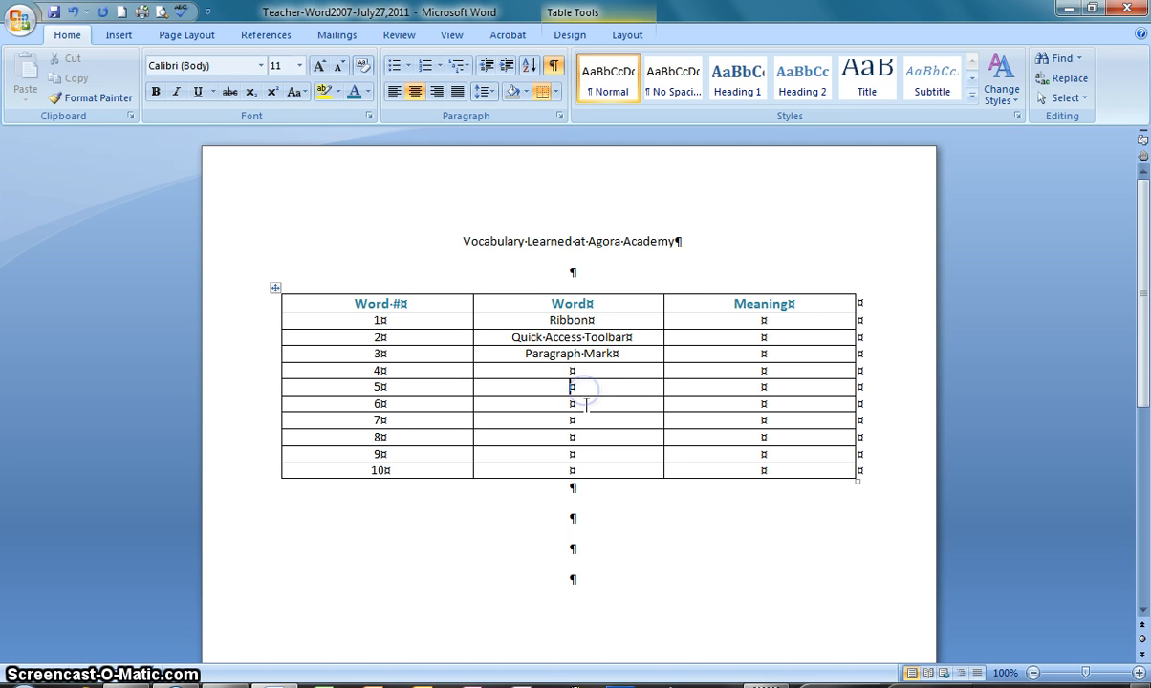
left_click(578, 440)
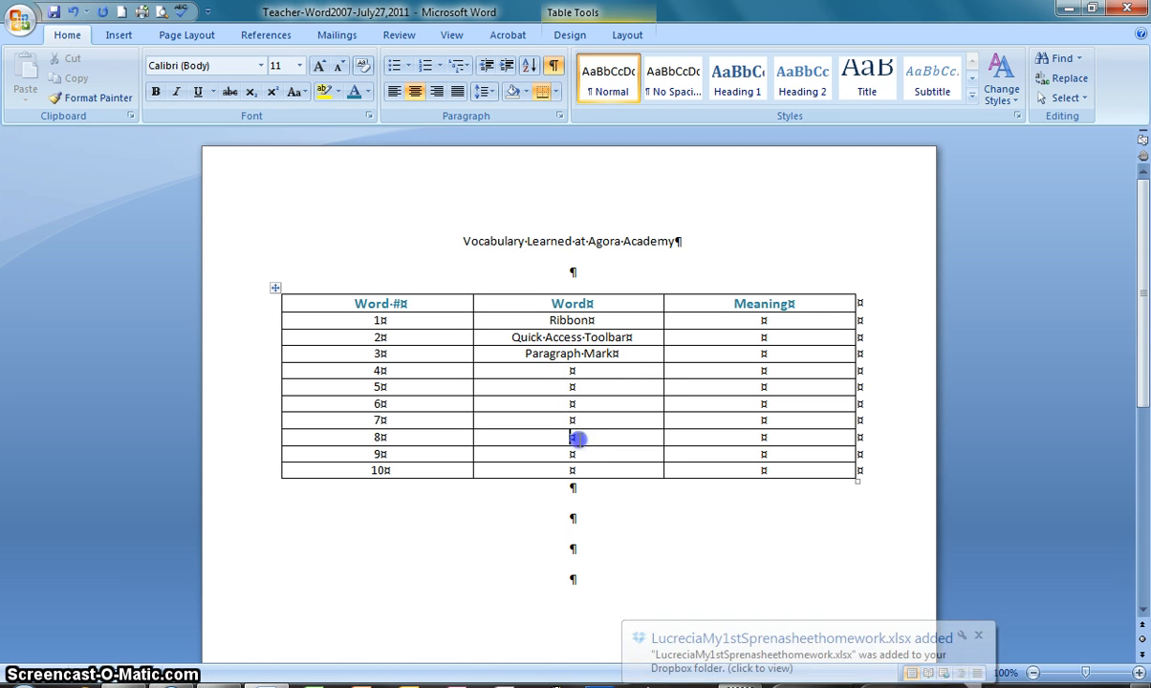
left_click(578, 456)
left_click(581, 471)
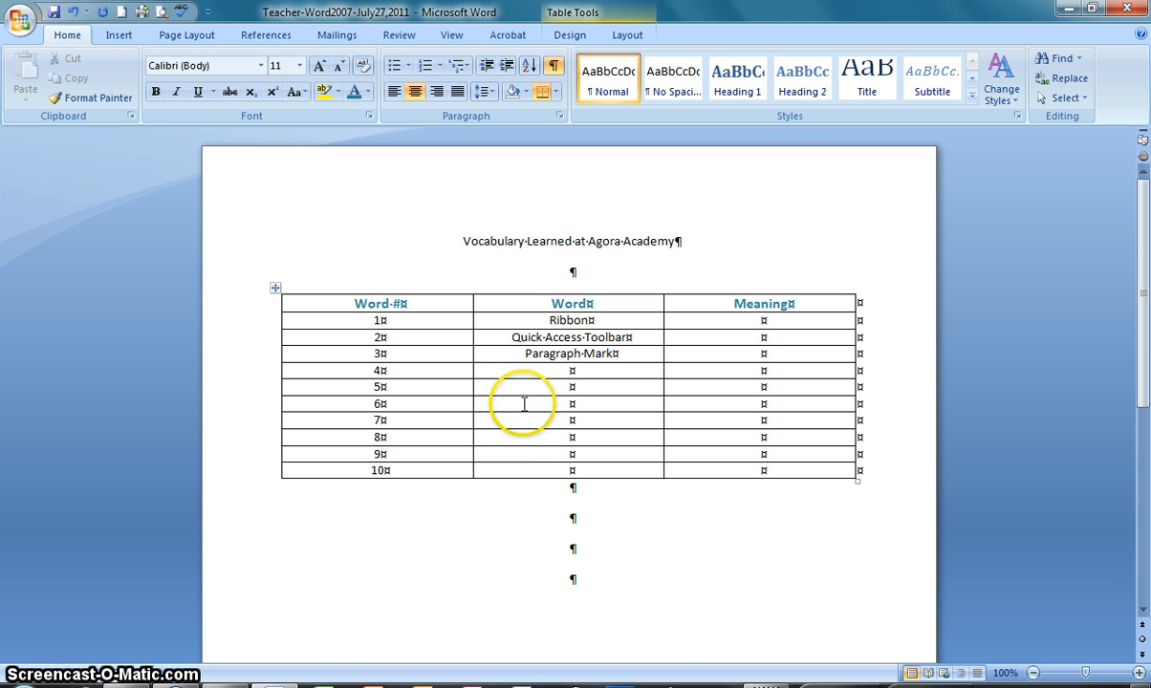
left_click(564, 338)
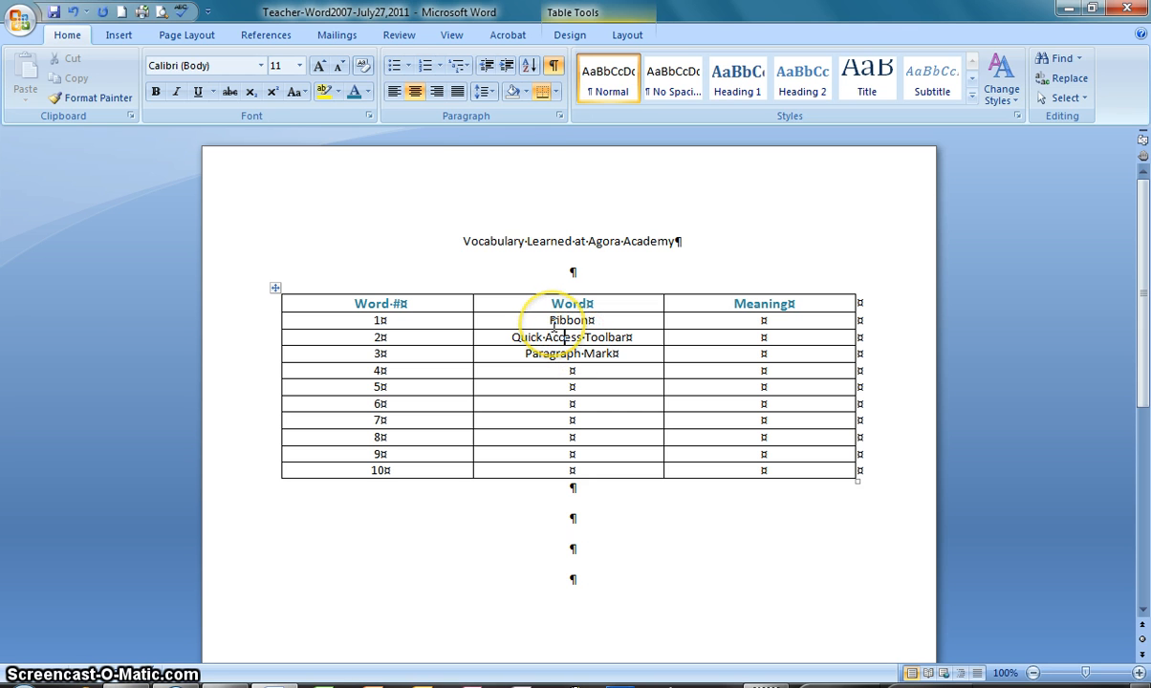
left_click(382, 320)
left_click(535, 320)
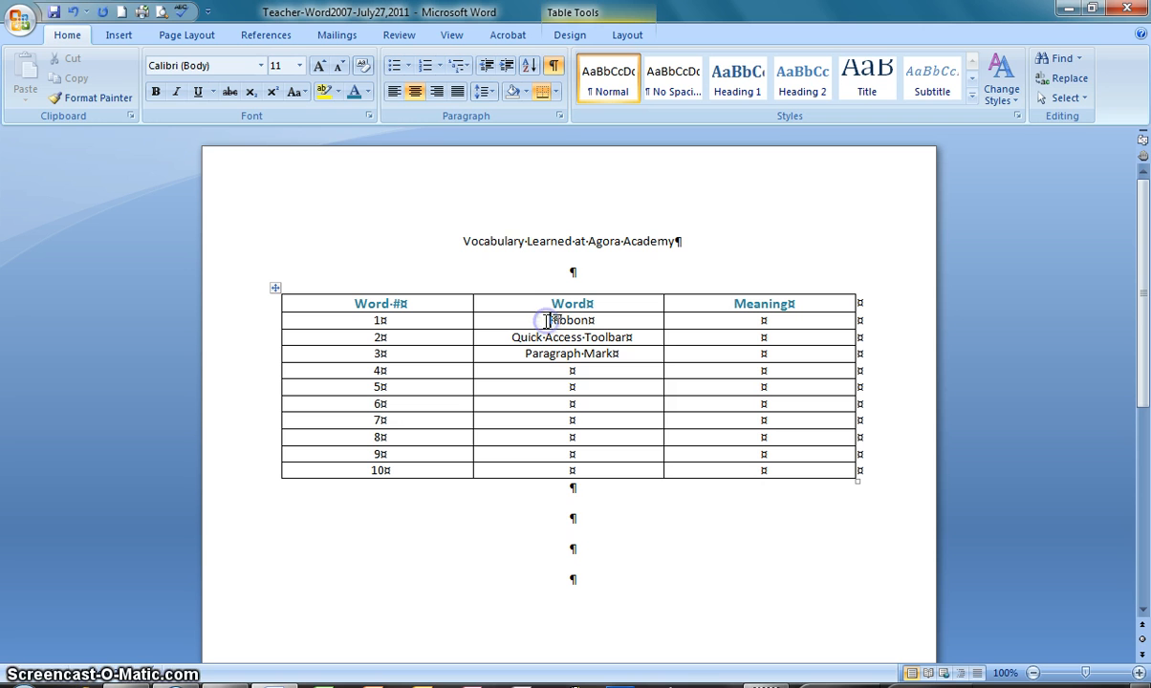
left_click(543, 336)
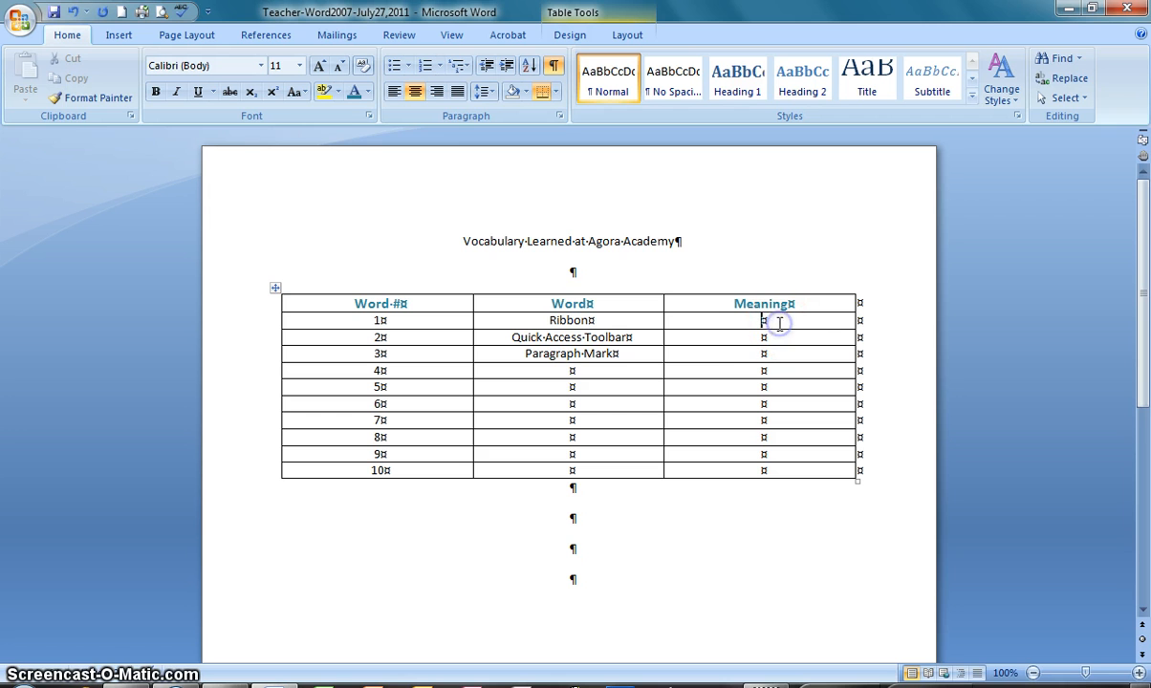
Enter the Ribbon's meaning as "It's the graphical part of the MS office window that has icons that represent different commands you can do in the program."
left_click(704, 327)
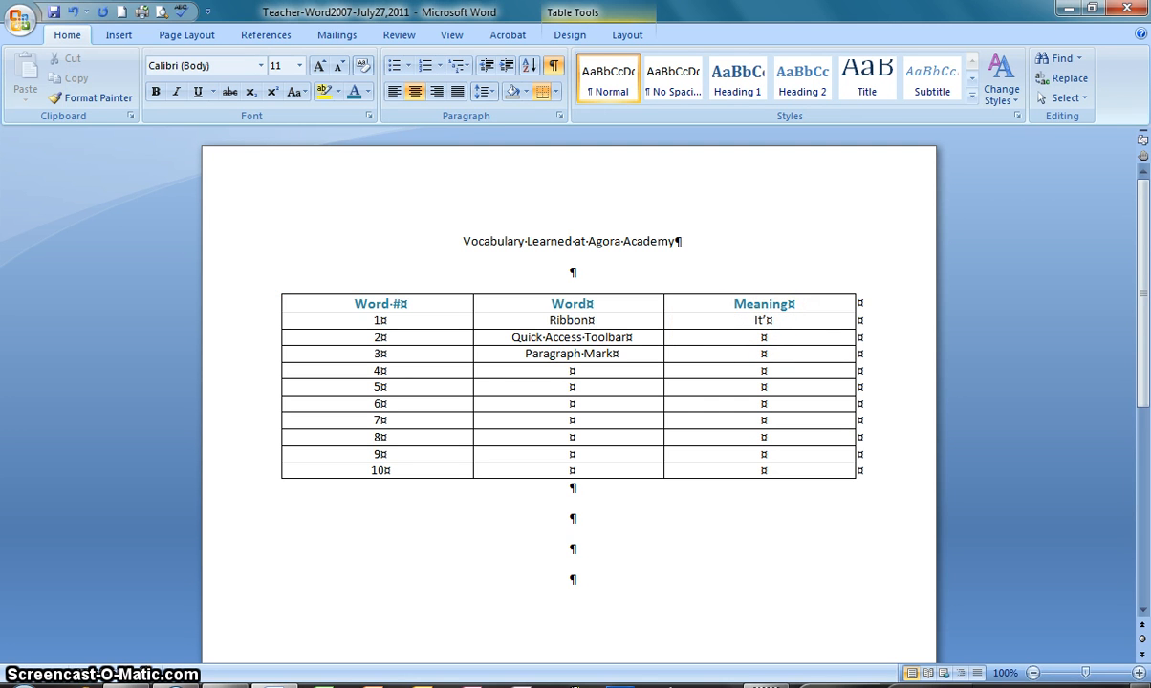
type("It's the graphical")
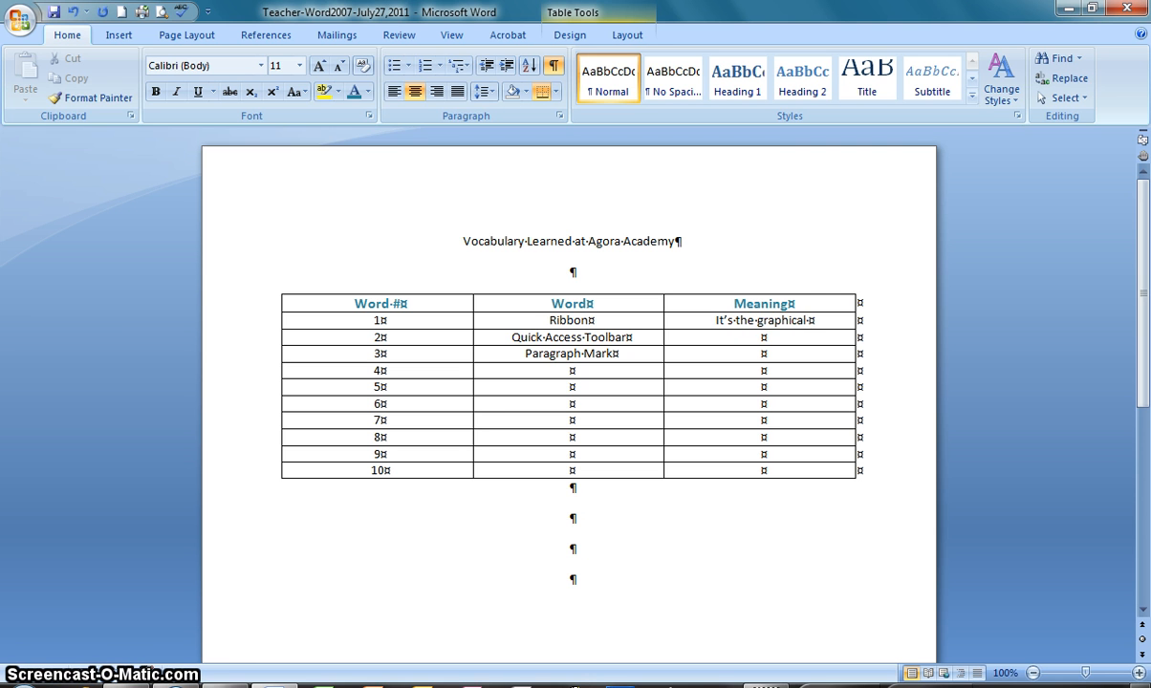
type(" part o")
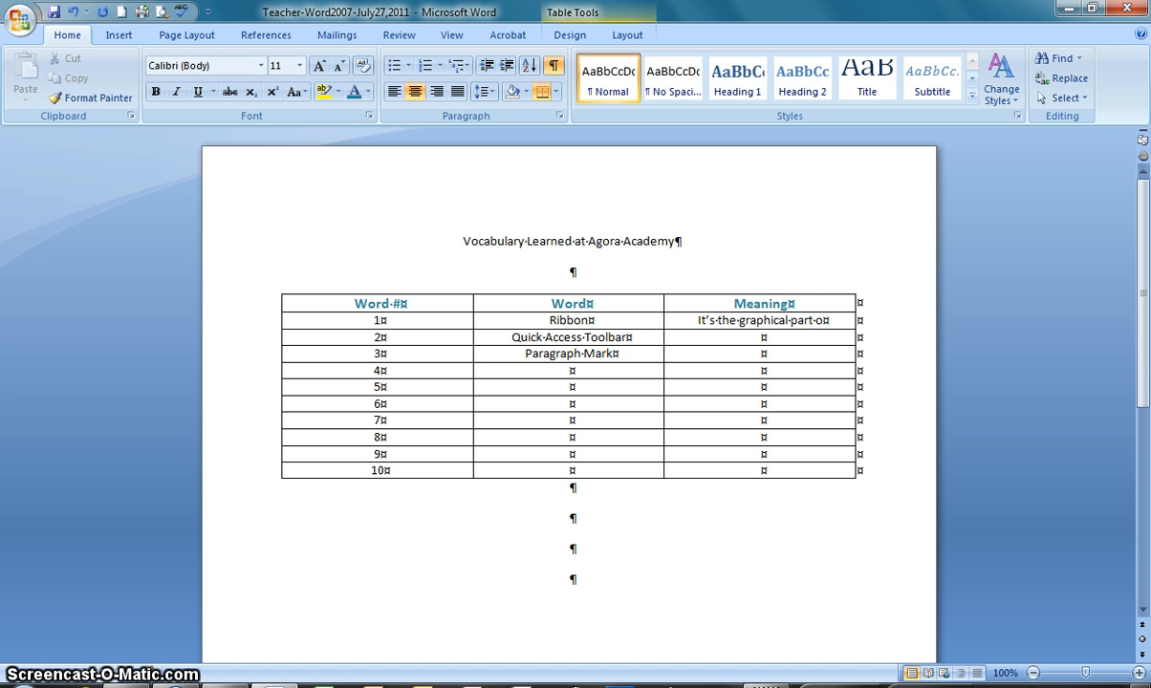
type("f the ")
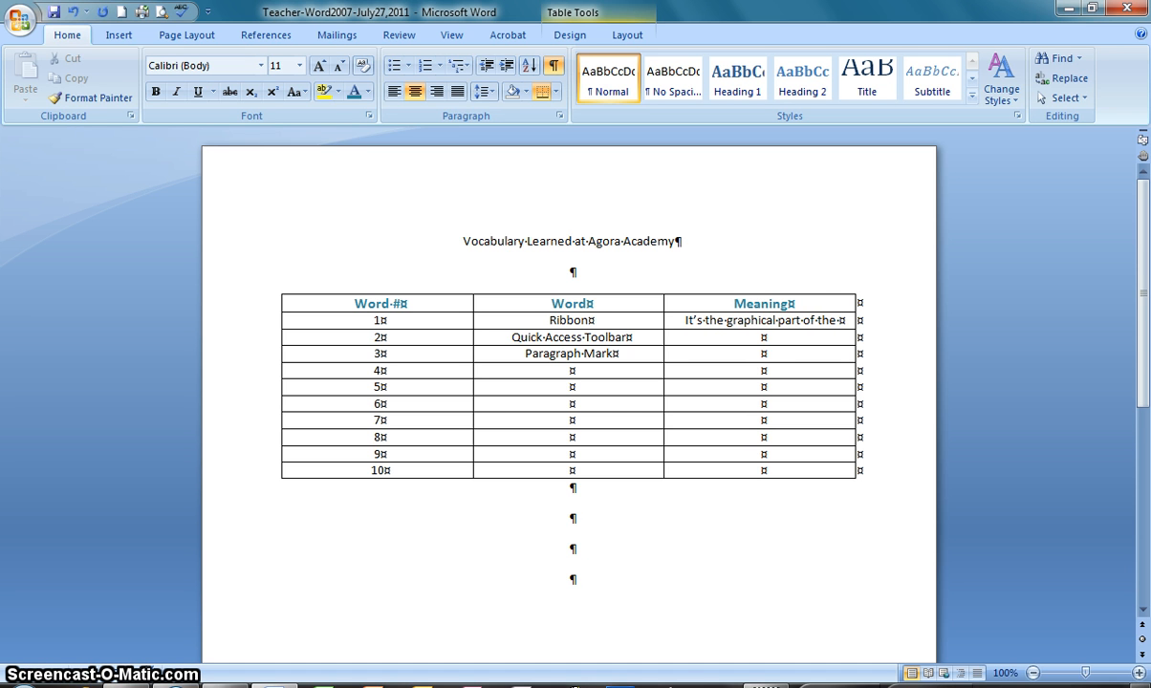
type("MS ")
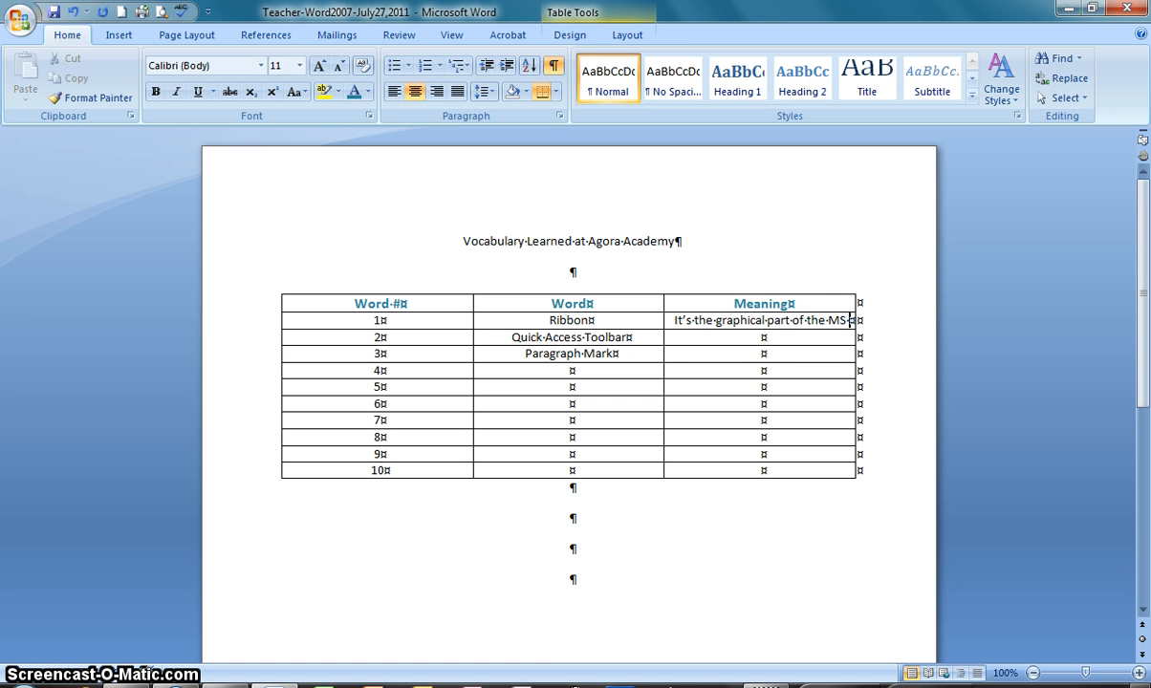
type("office windo")
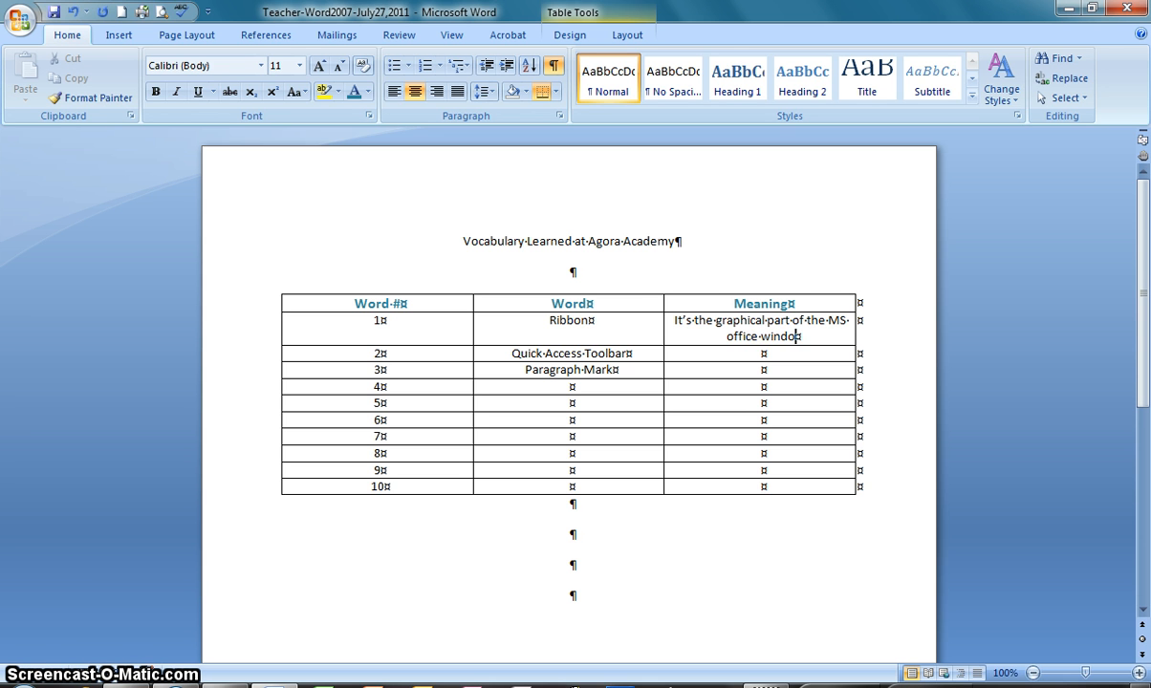
type("w th")
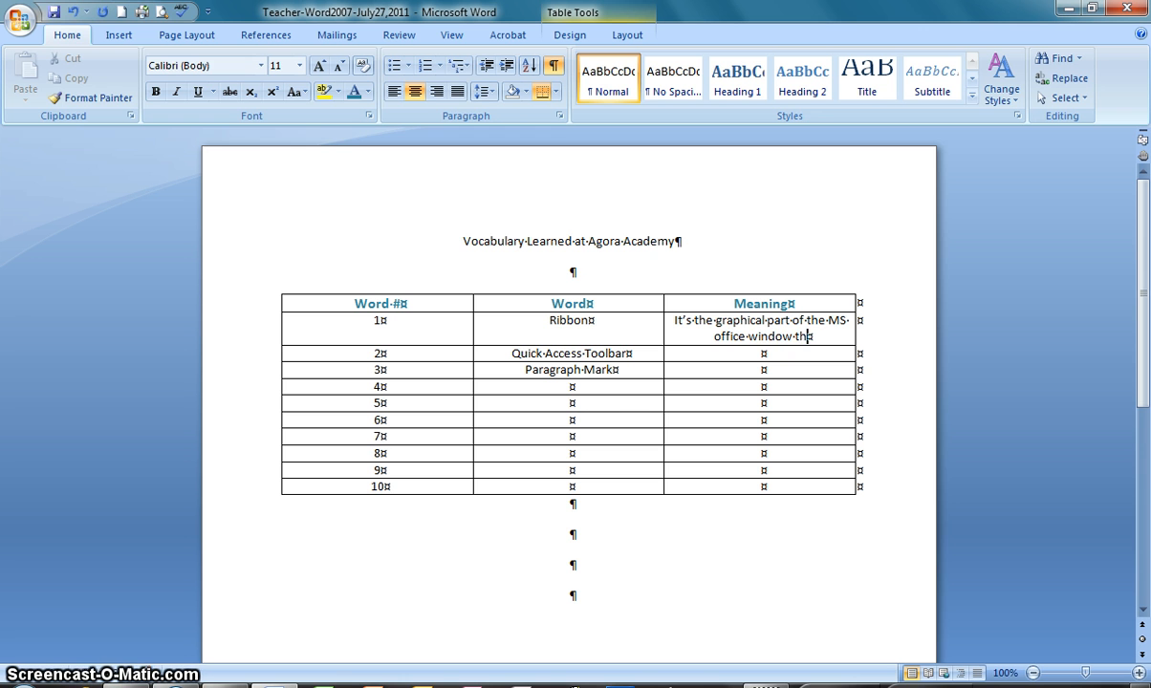
type("at")
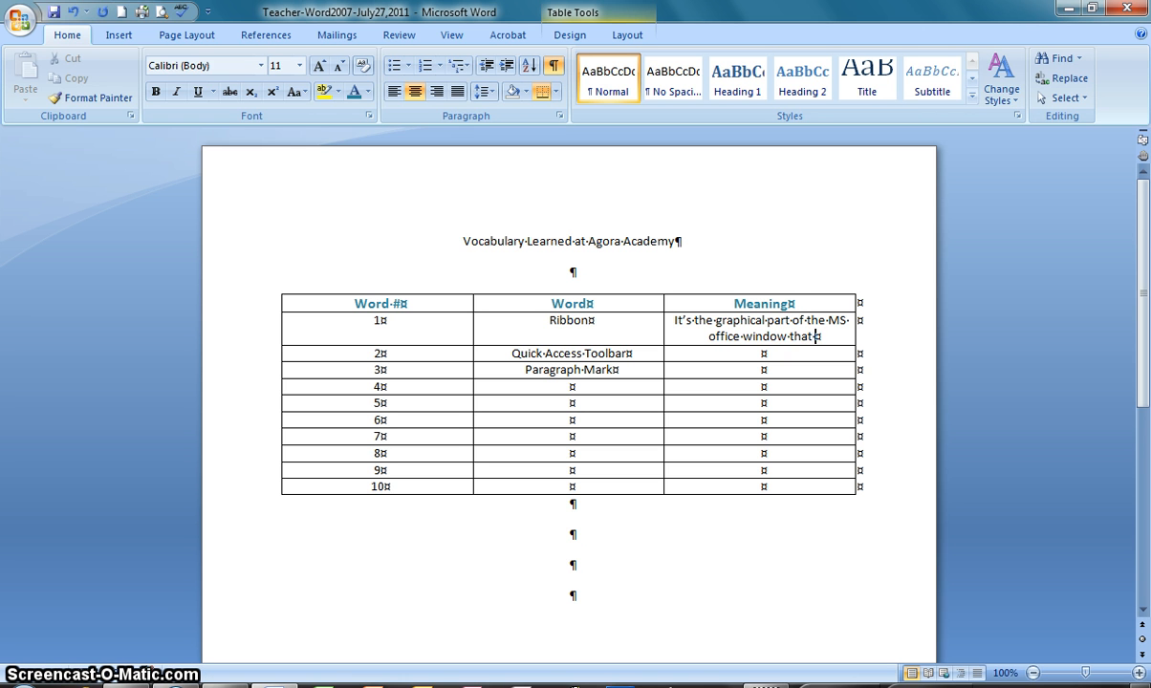
type(" has")
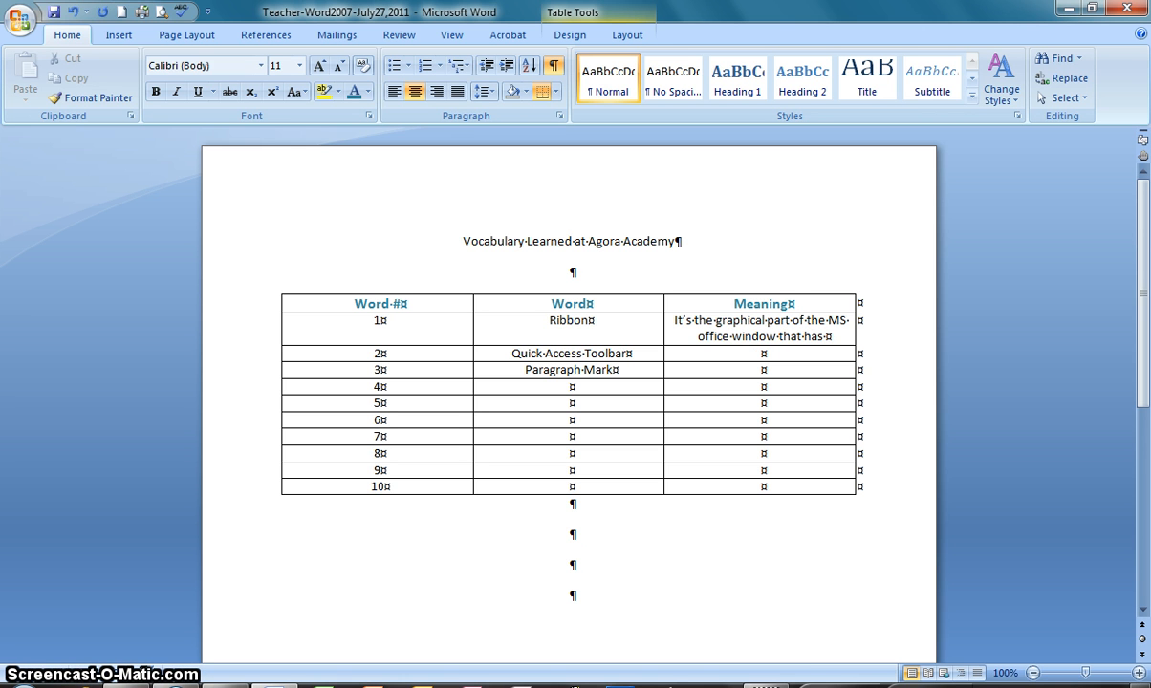
type(" icons that ")
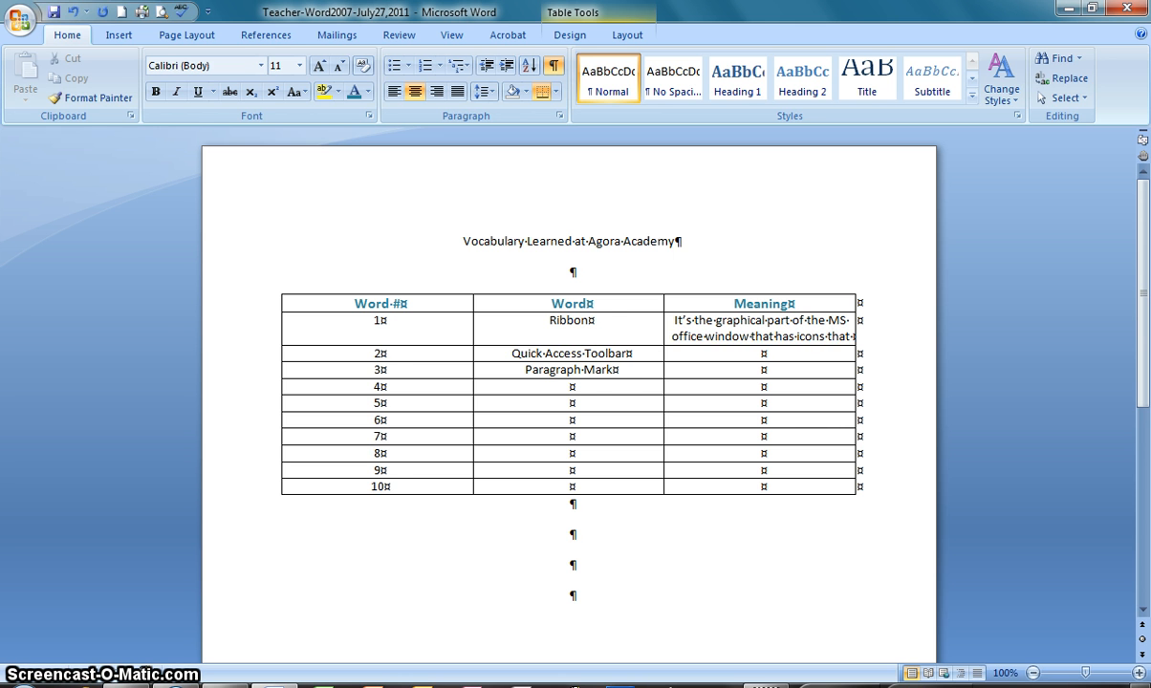
type("represen")
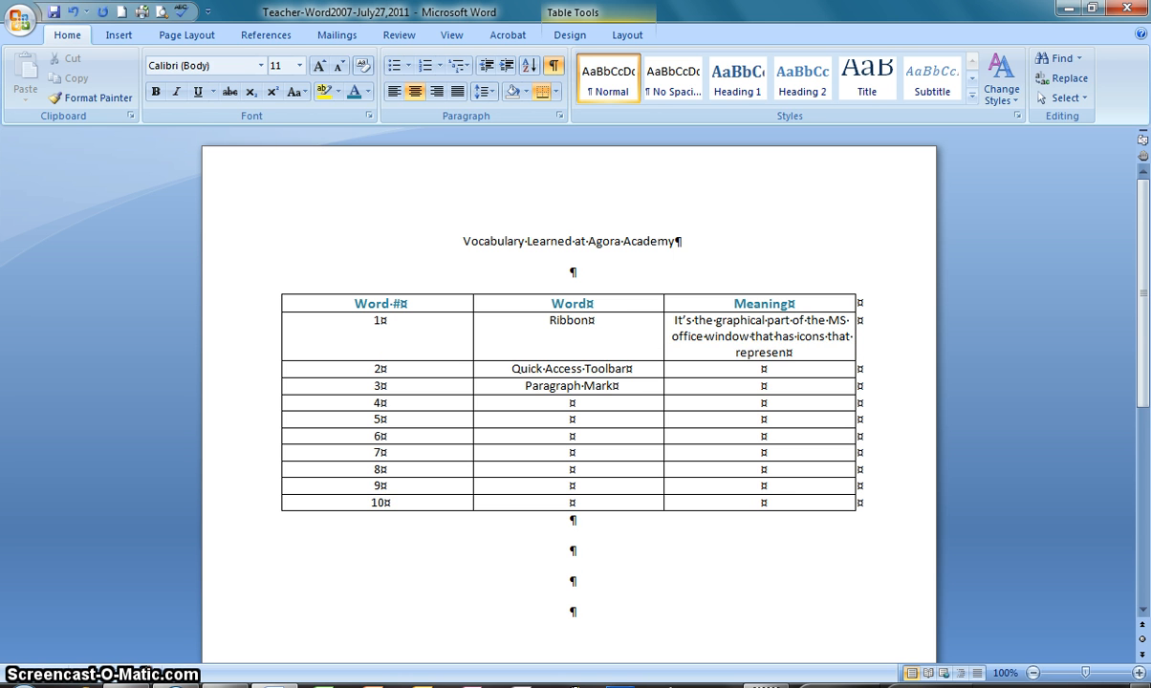
type("t different")
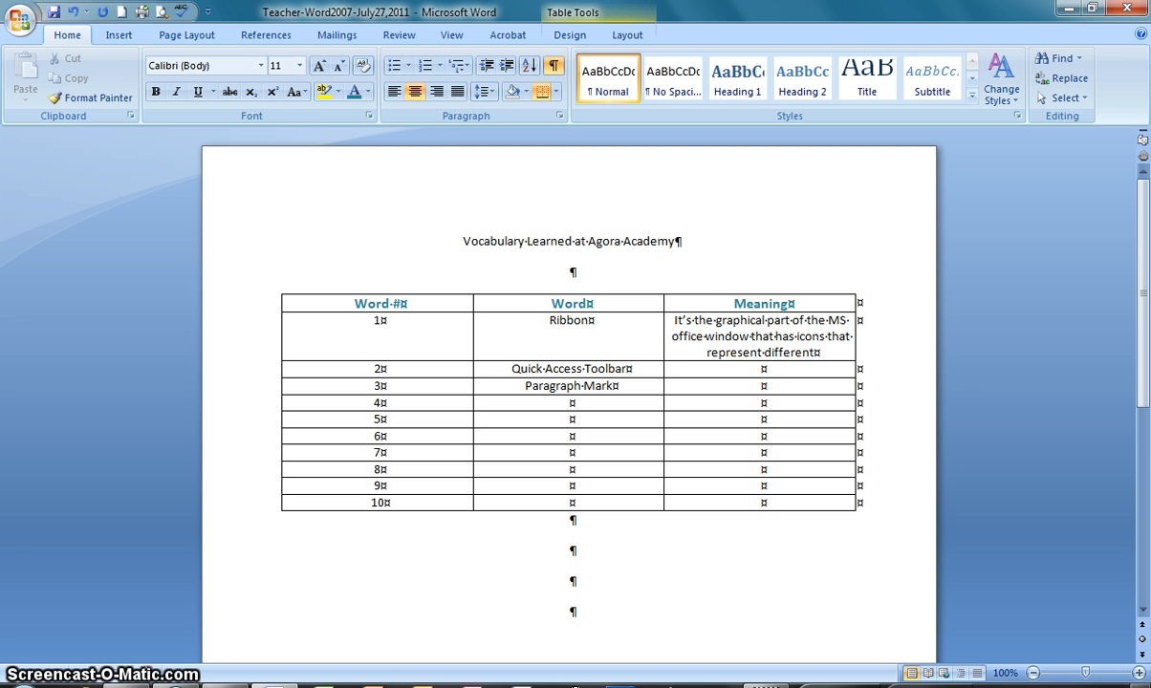
type(" commands you")
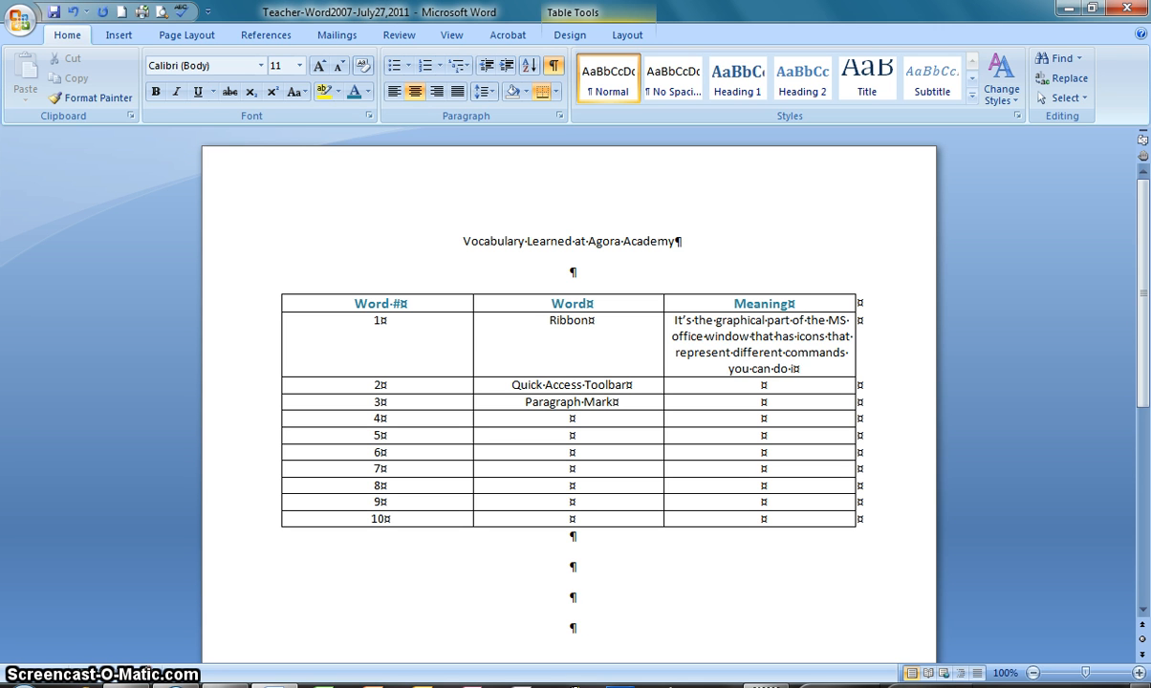
type("can do in the ")
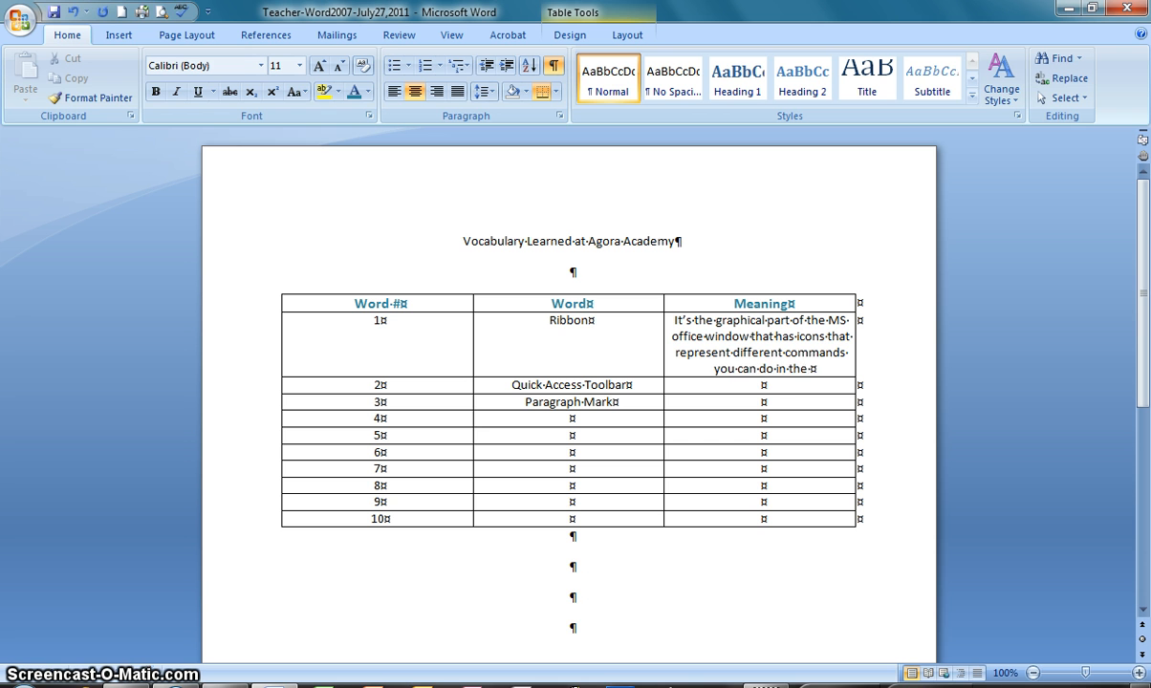
type("program")
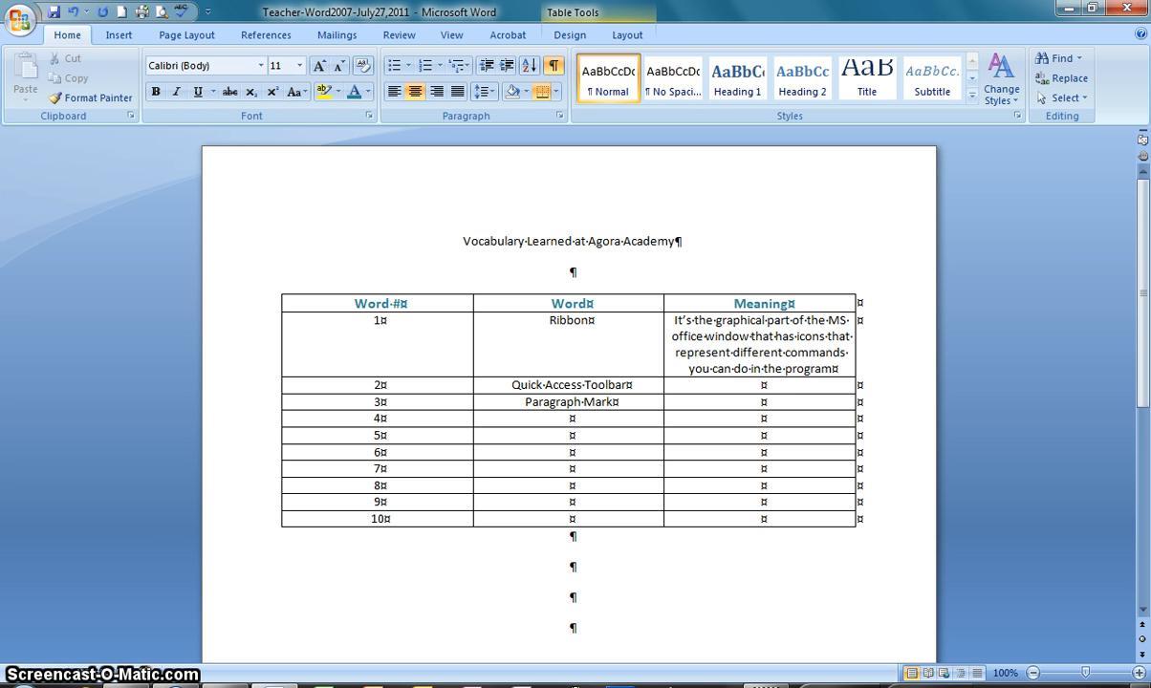
type(".")
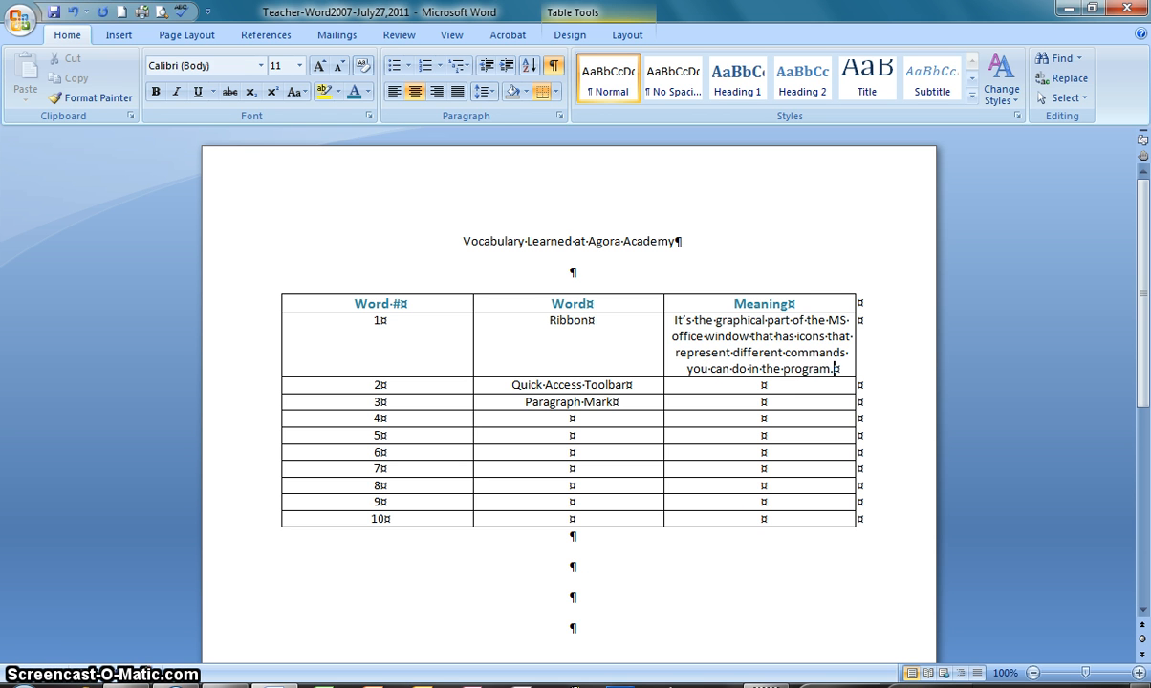
left_click(681, 452)
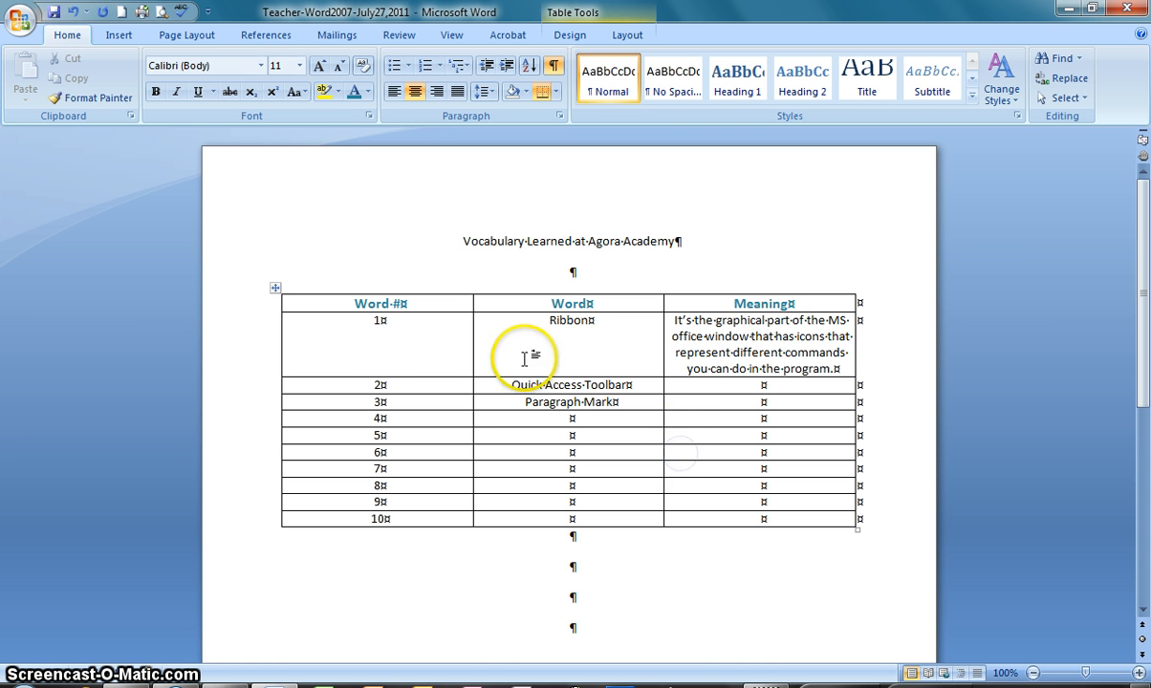
left_click(538, 240)
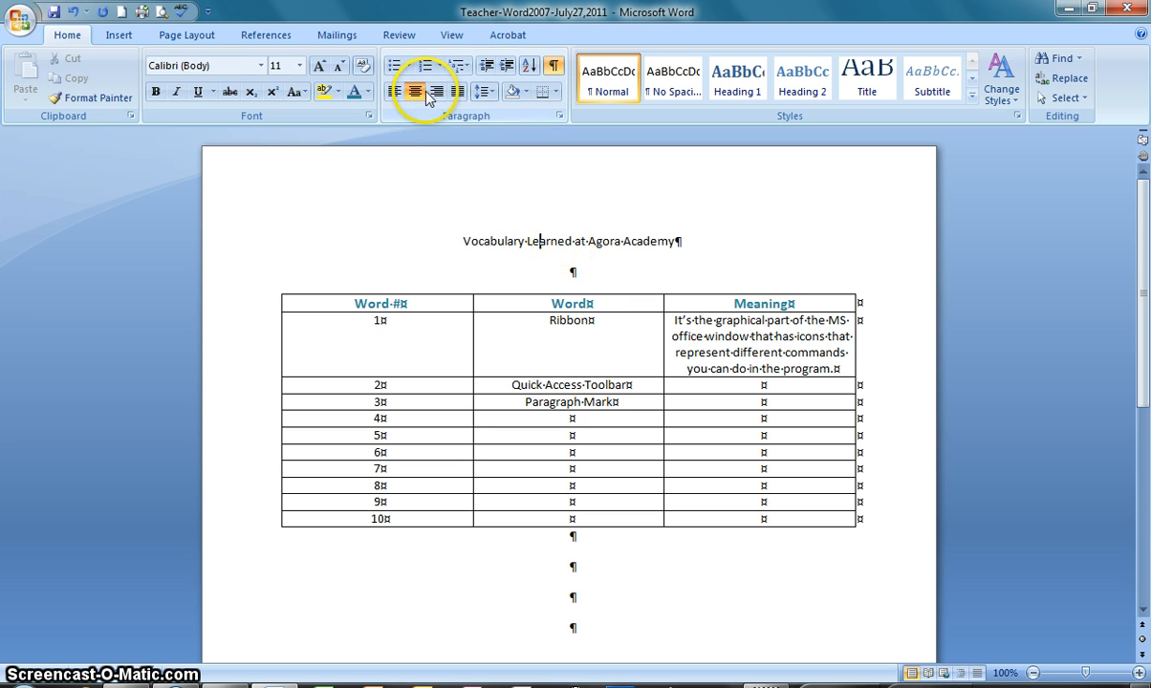
left_click(676, 242)
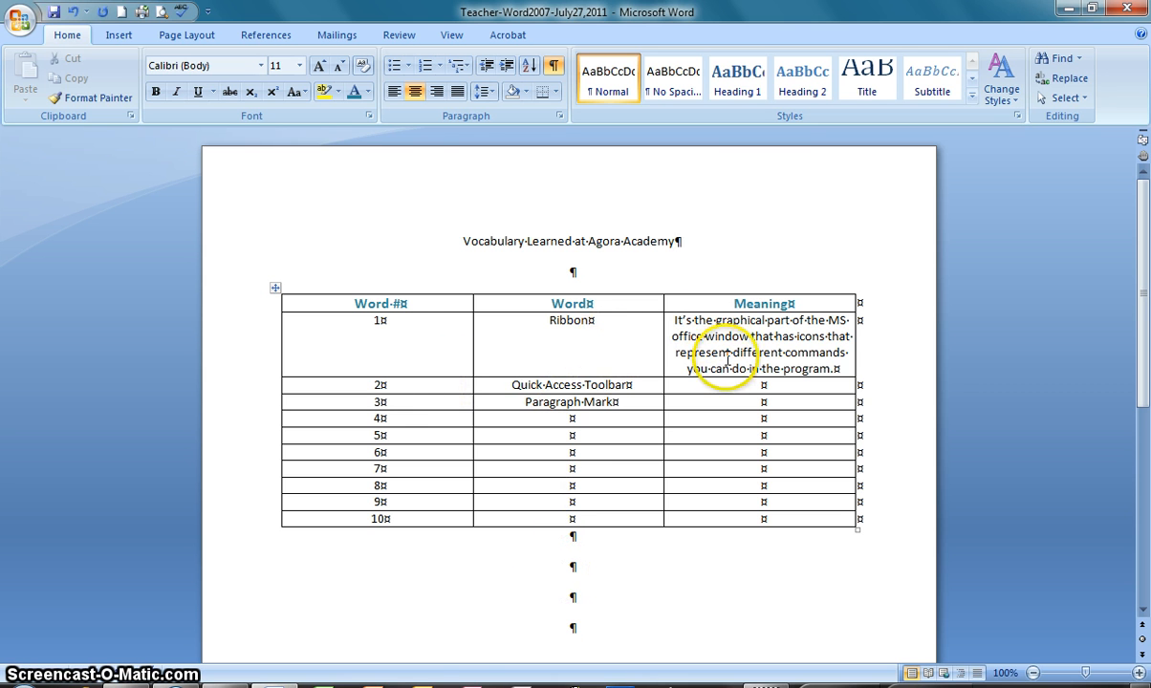
left_click(383, 310)
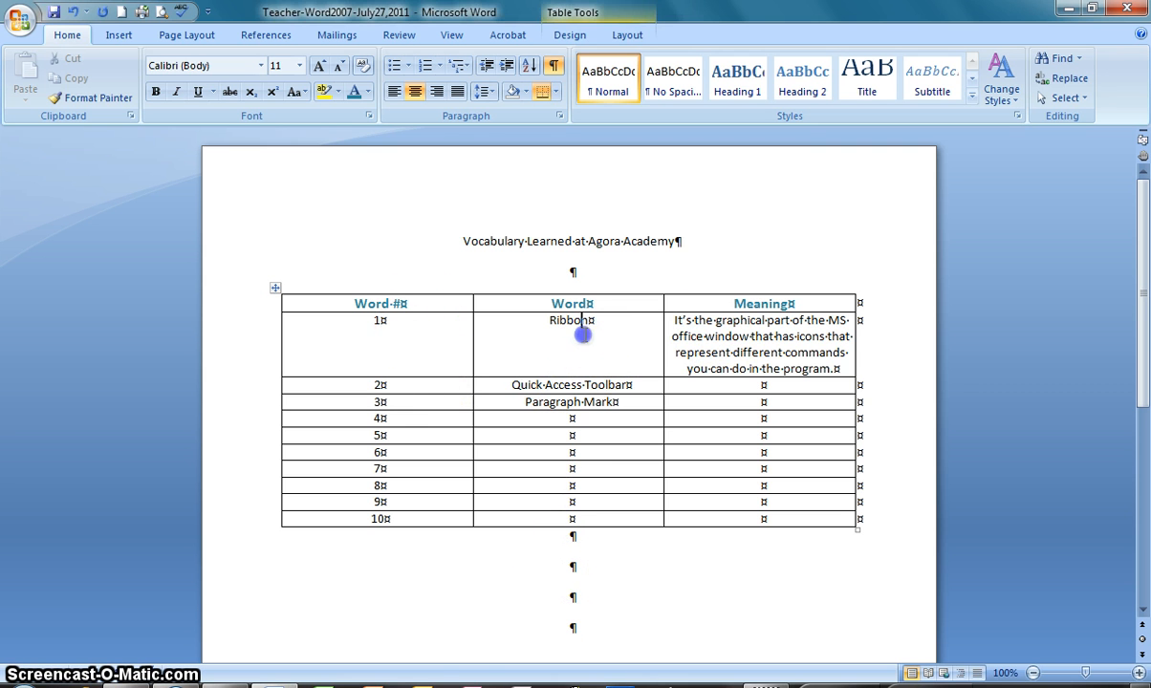
Left-align the ten cells below the "Meaning" heading and save the document
left_click_drag(727, 330, 744, 513)
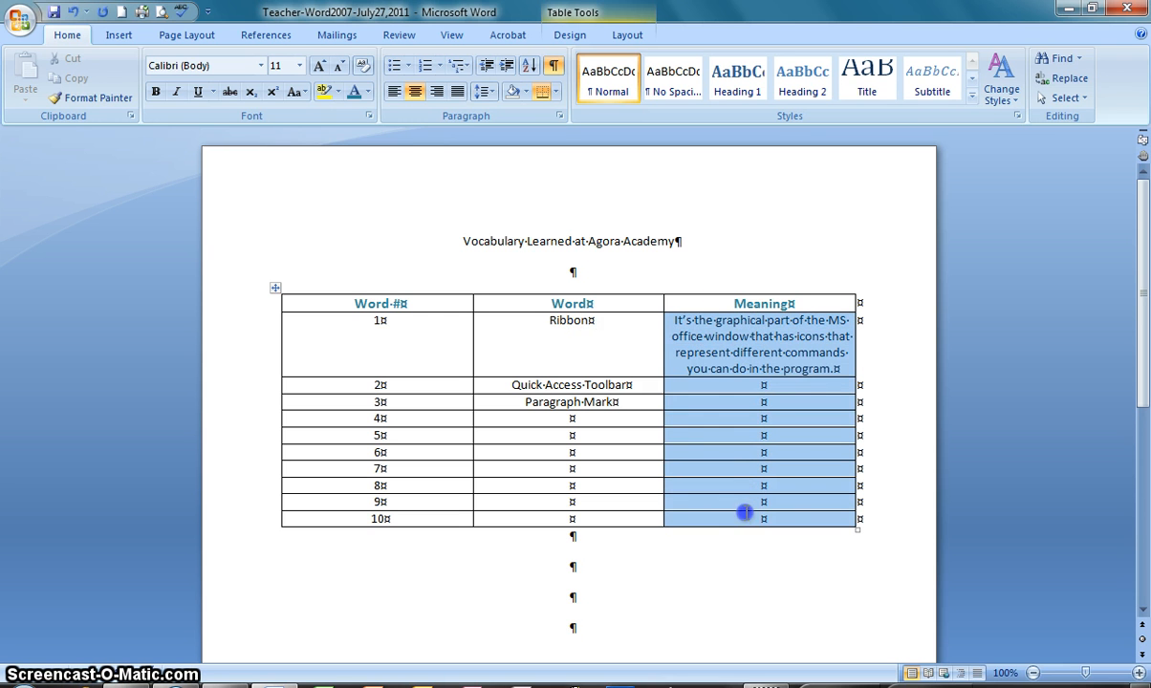
left_click(394, 91)
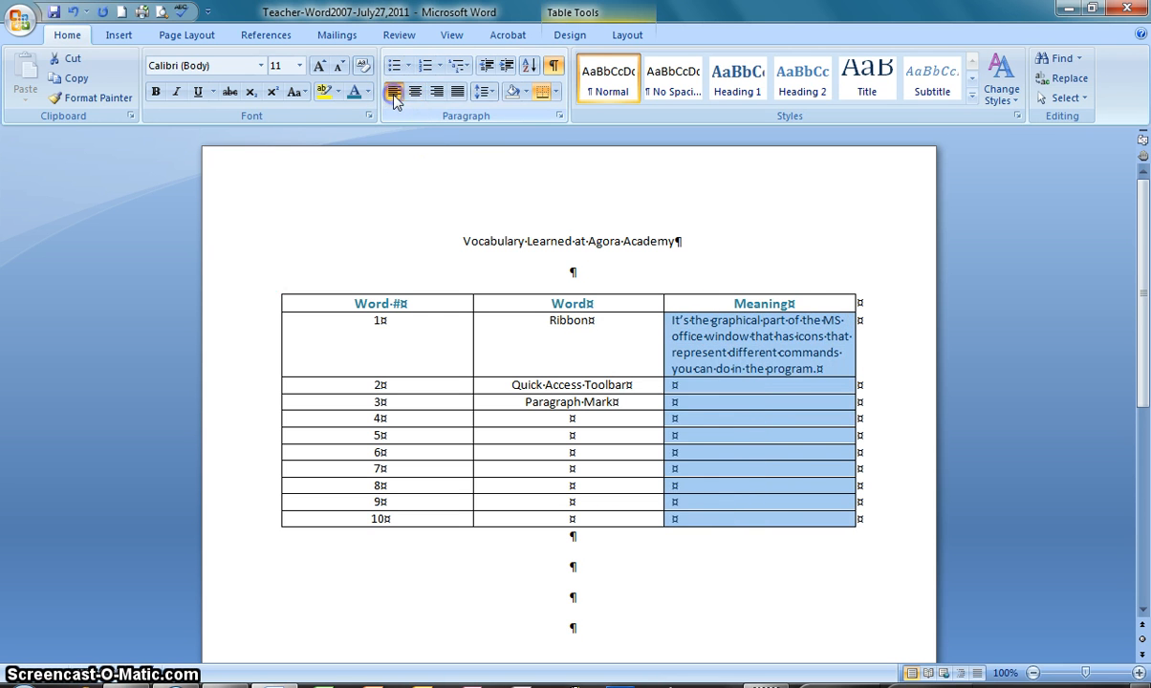
left_click(744, 367)
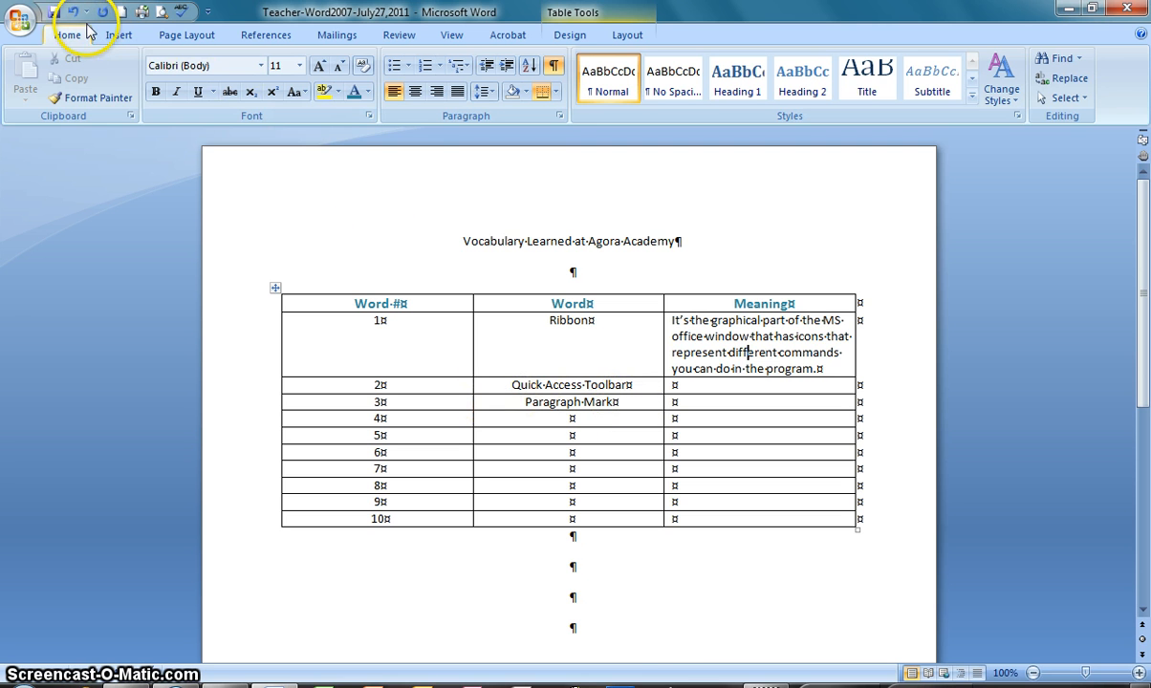
left_click(53, 11)
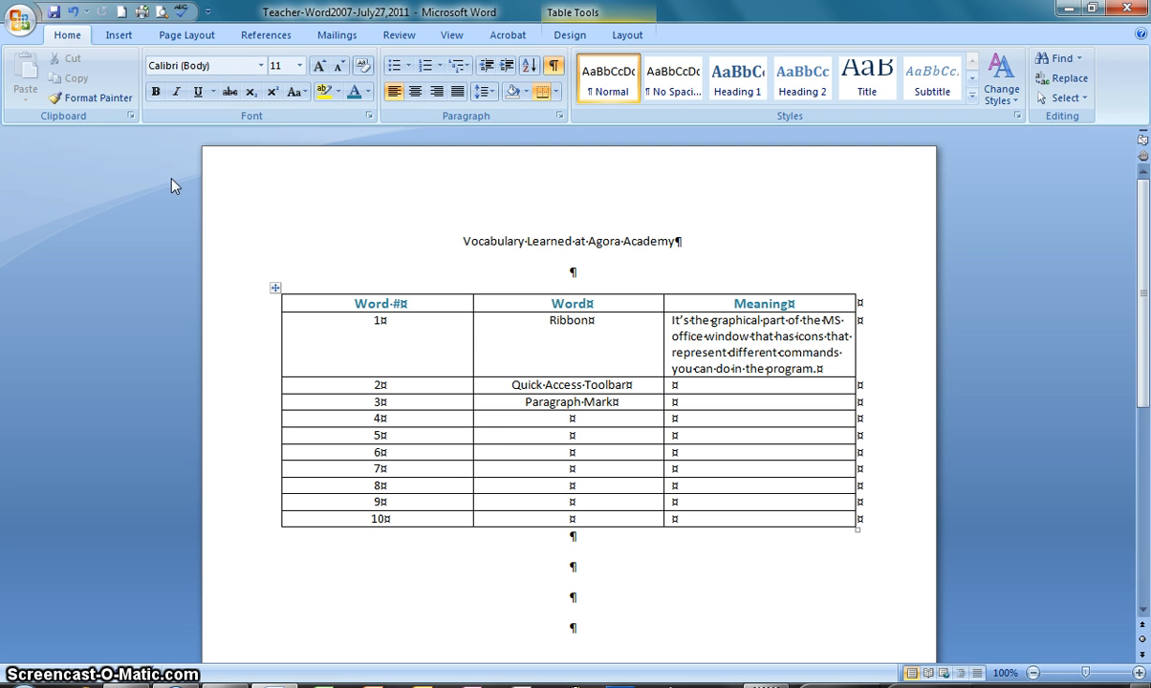
left_click(188, 193)
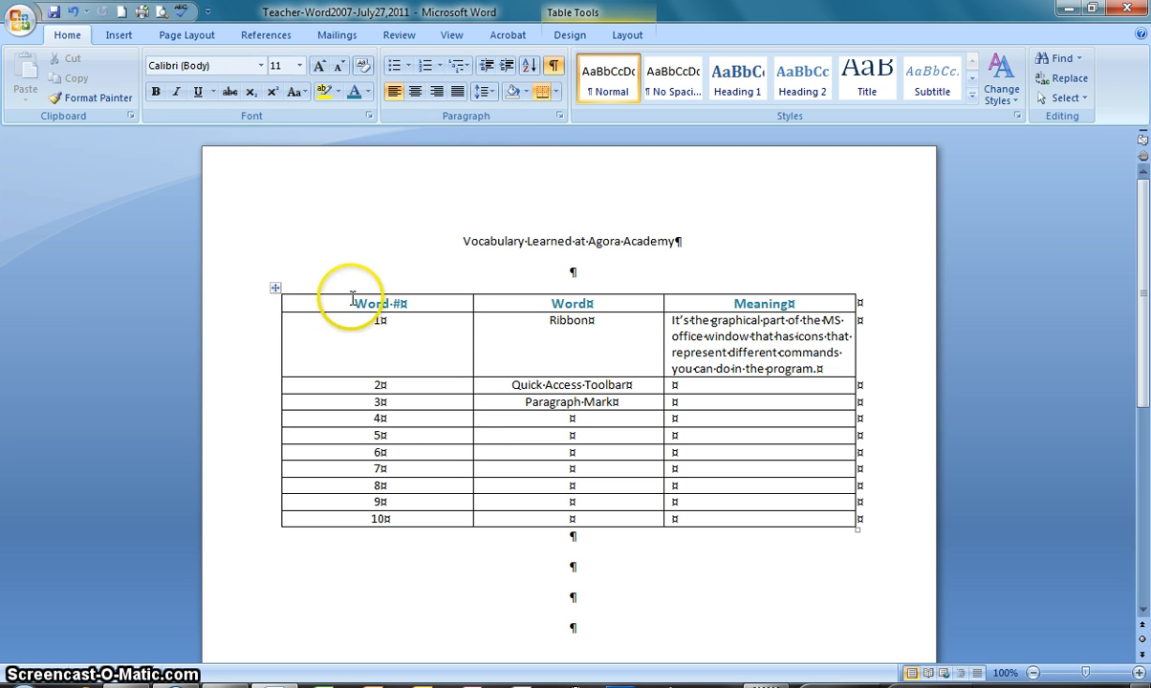
Select the whole "Word #" column and narrow it slightly to about 2 inches wide
left_click_drag(325, 302, 411, 514)
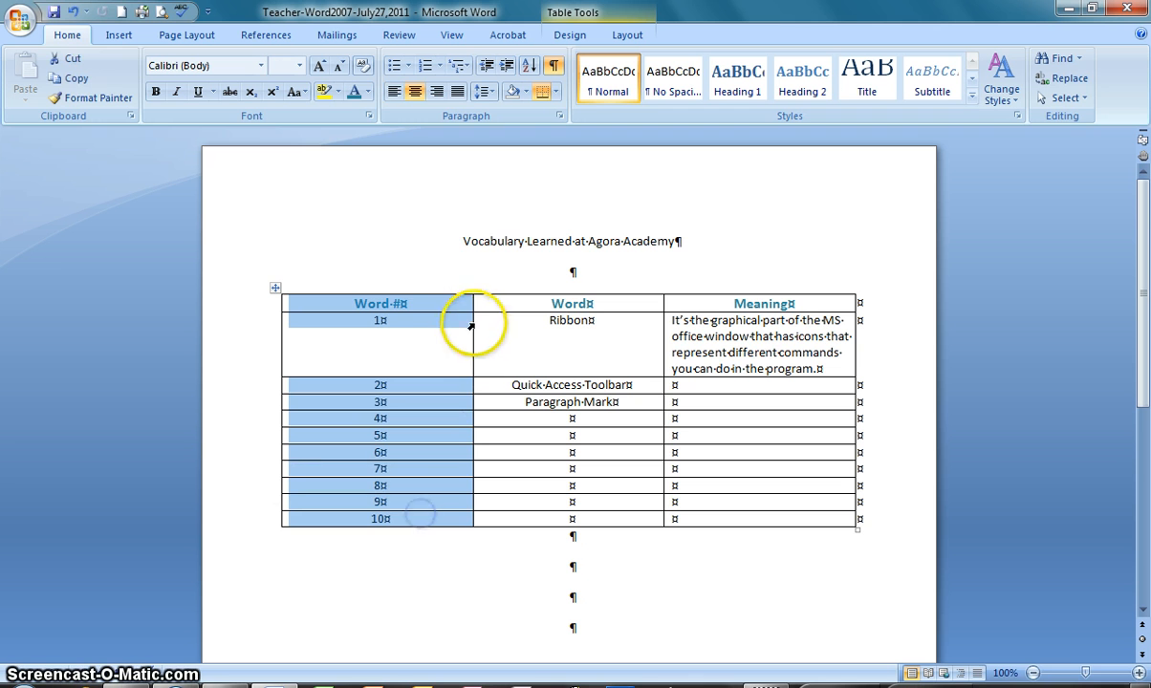
left_click(411, 305)
left_click(348, 301)
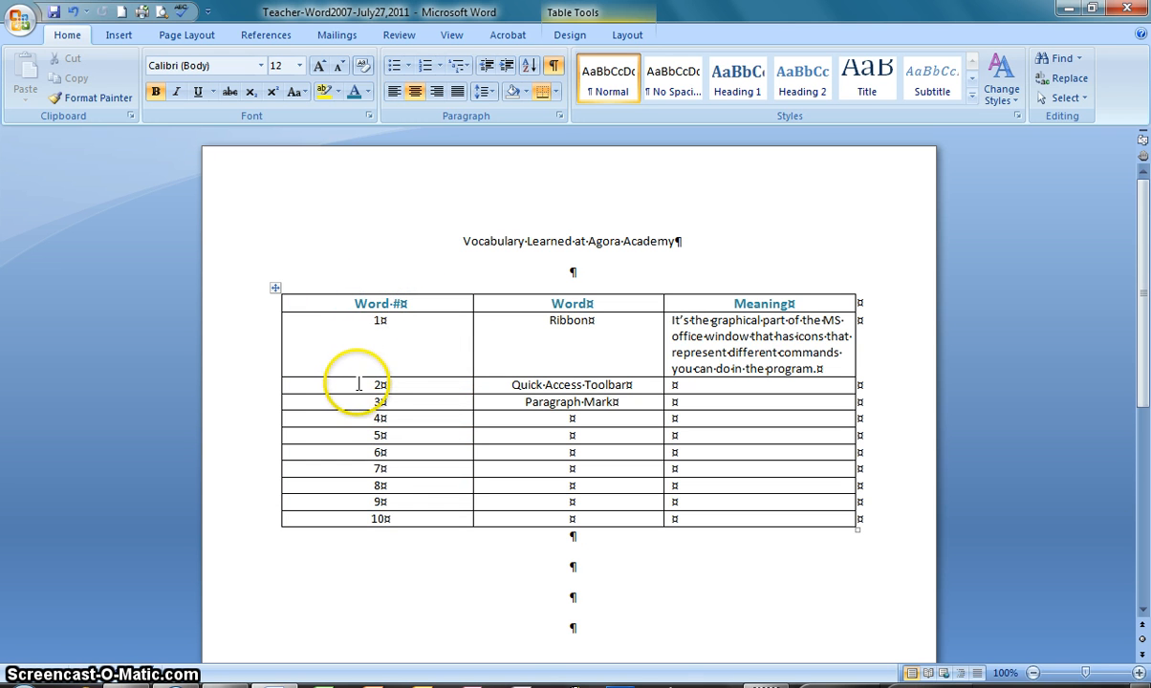
left_click(382, 516, "shift")
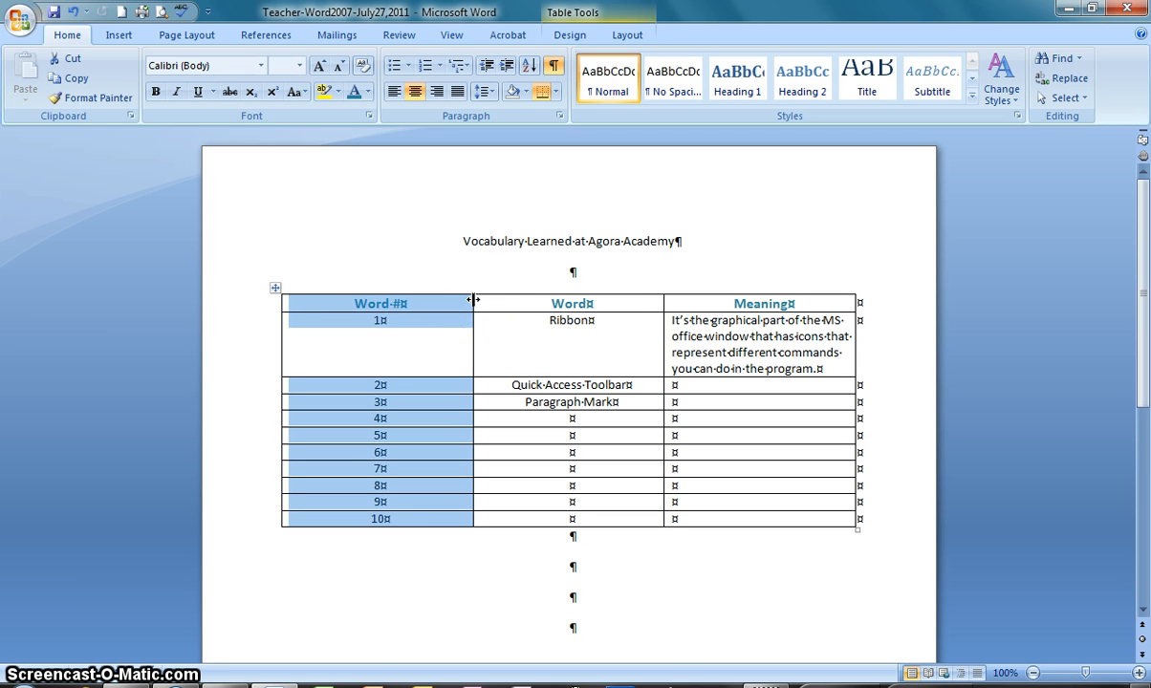
left_click_drag(473, 300, 473, 300)
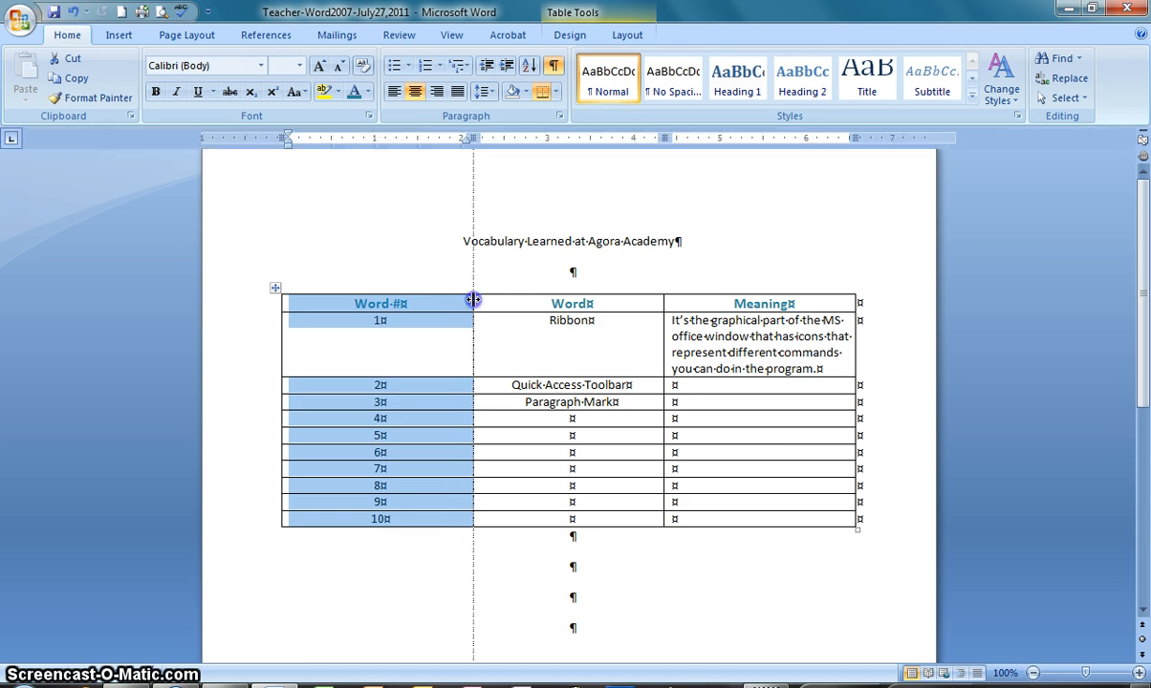
left_click_drag(473, 301, 452, 300)
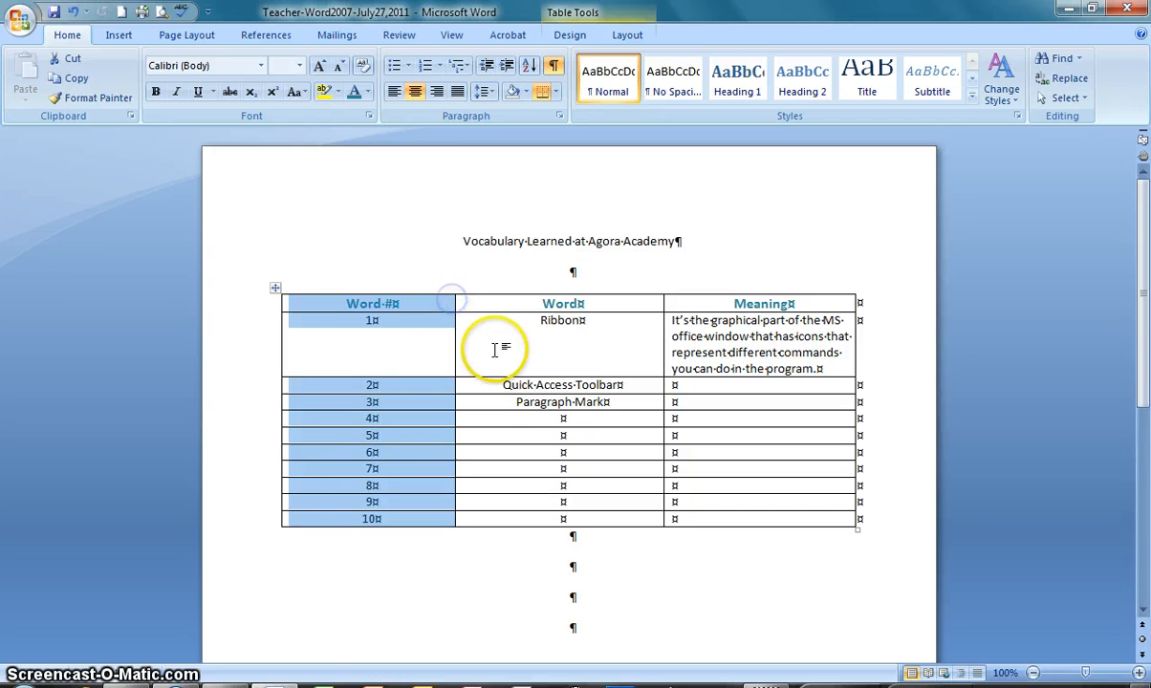
Display the ruler and narrow the "Word #" column to about 0.7 inches, just fitting its heading
left_click(427, 302)
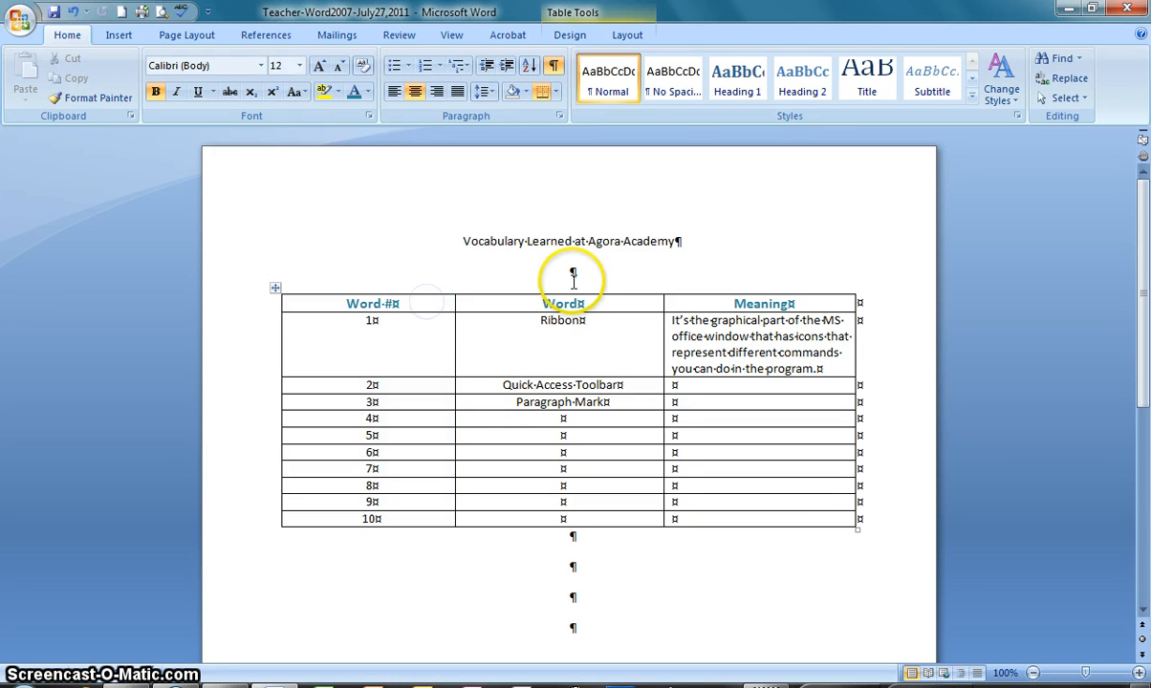
left_click(1143, 142)
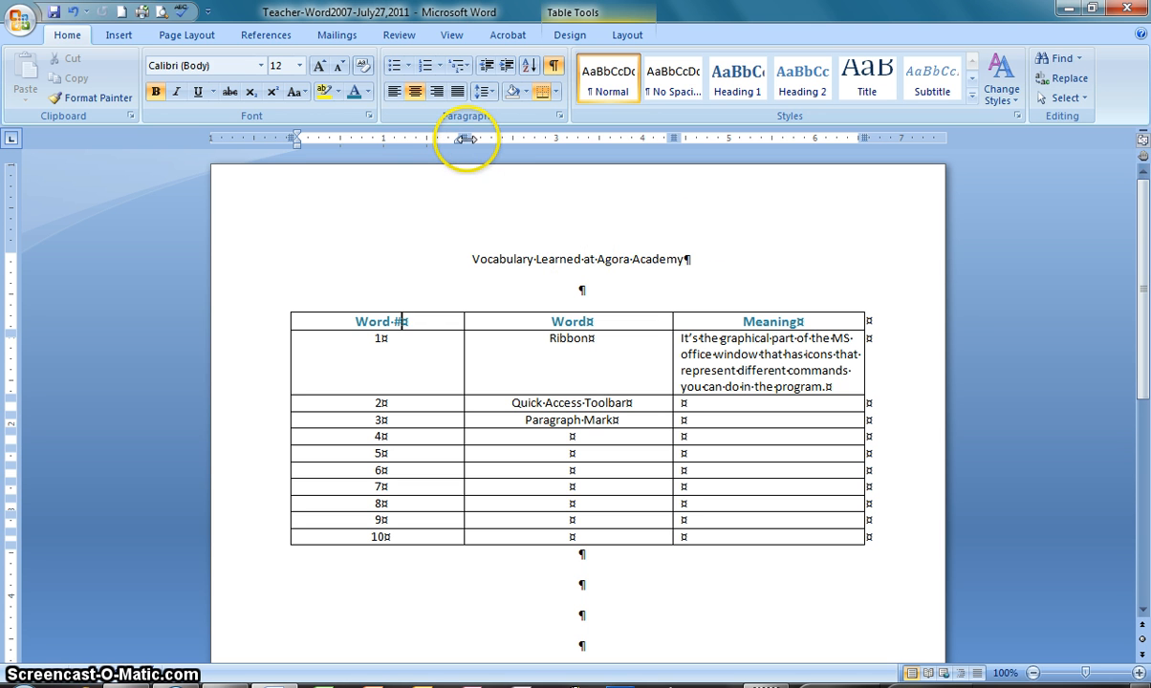
mouse_move(466, 139)
left_mouse_down()
mouse_move(347, 152)
mouse_move(366, 152)
mouse_move(367, 139)
mouse_move(349, 138)
left_mouse_up()
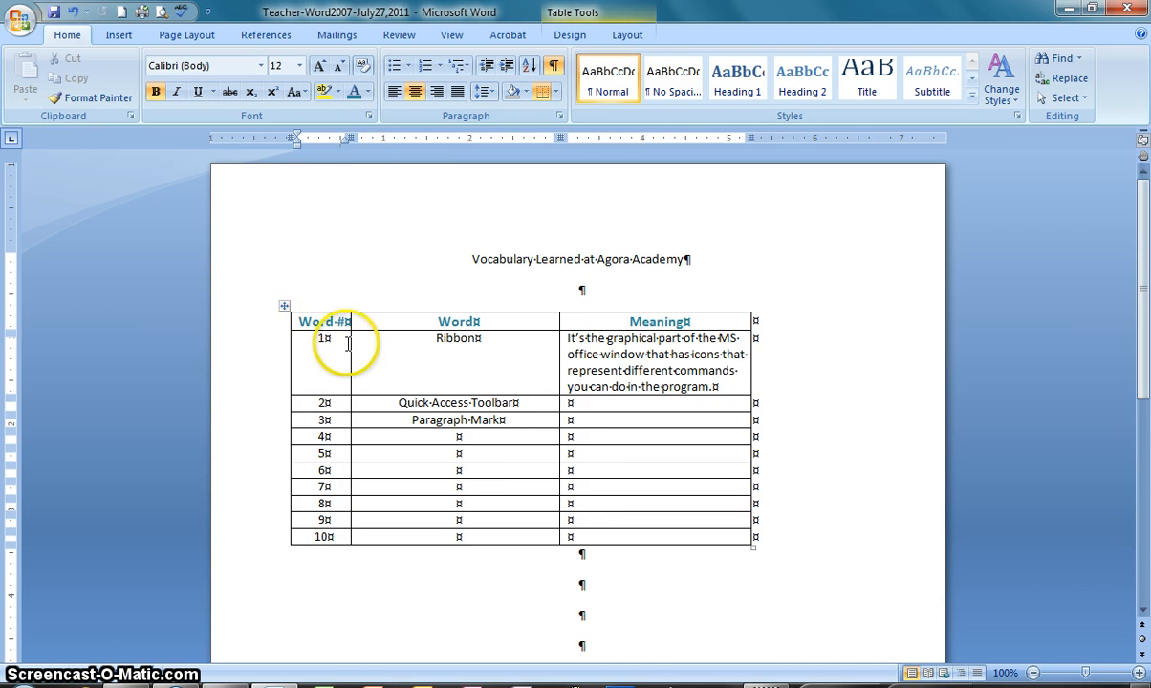
Narrow the "Word" column to about 1.6 inches so "Quick Access Toolbar" just fits on one line
left_click(409, 361)
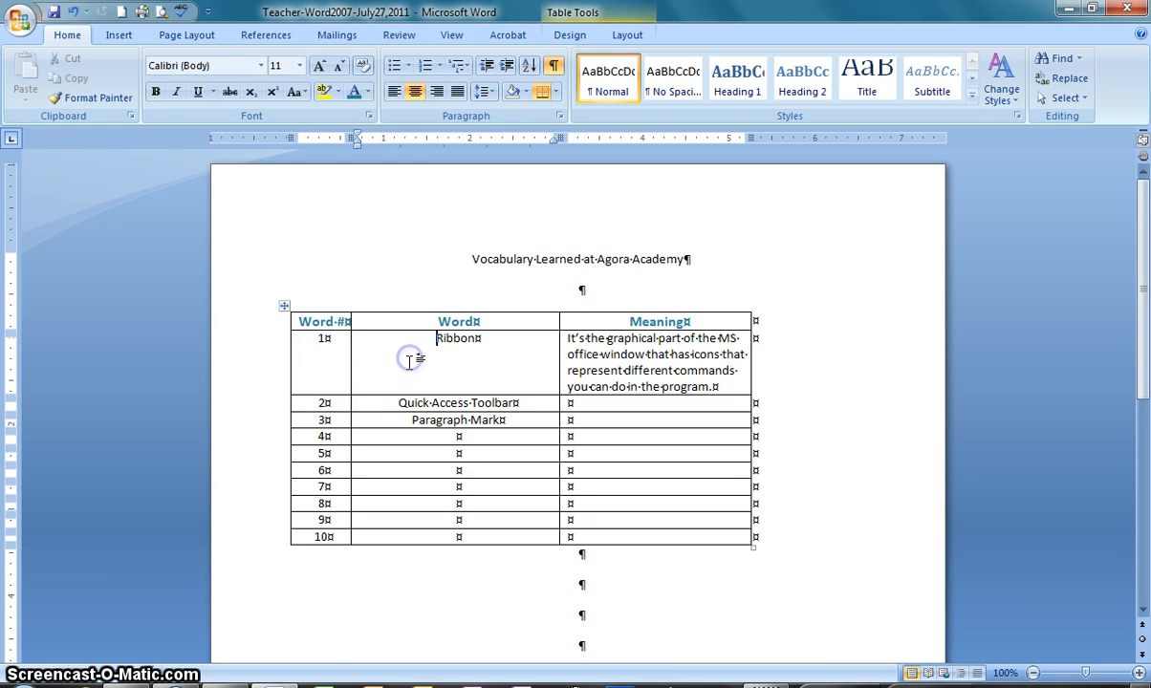
left_click(439, 321)
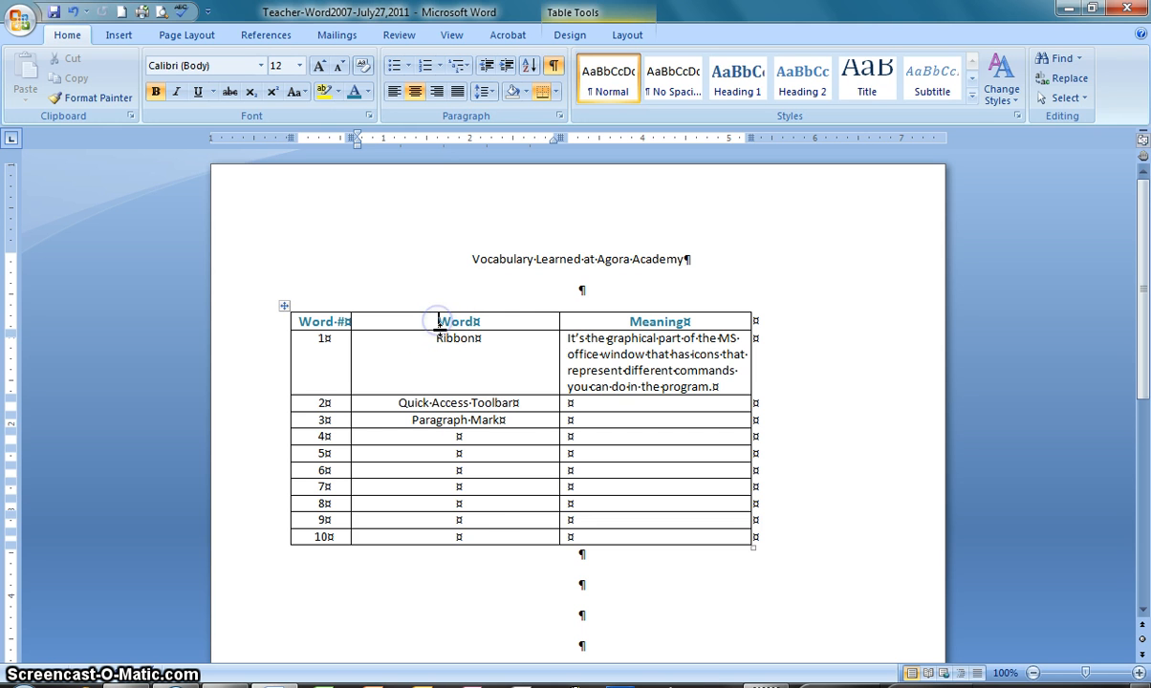
left_click(477, 536, "shift")
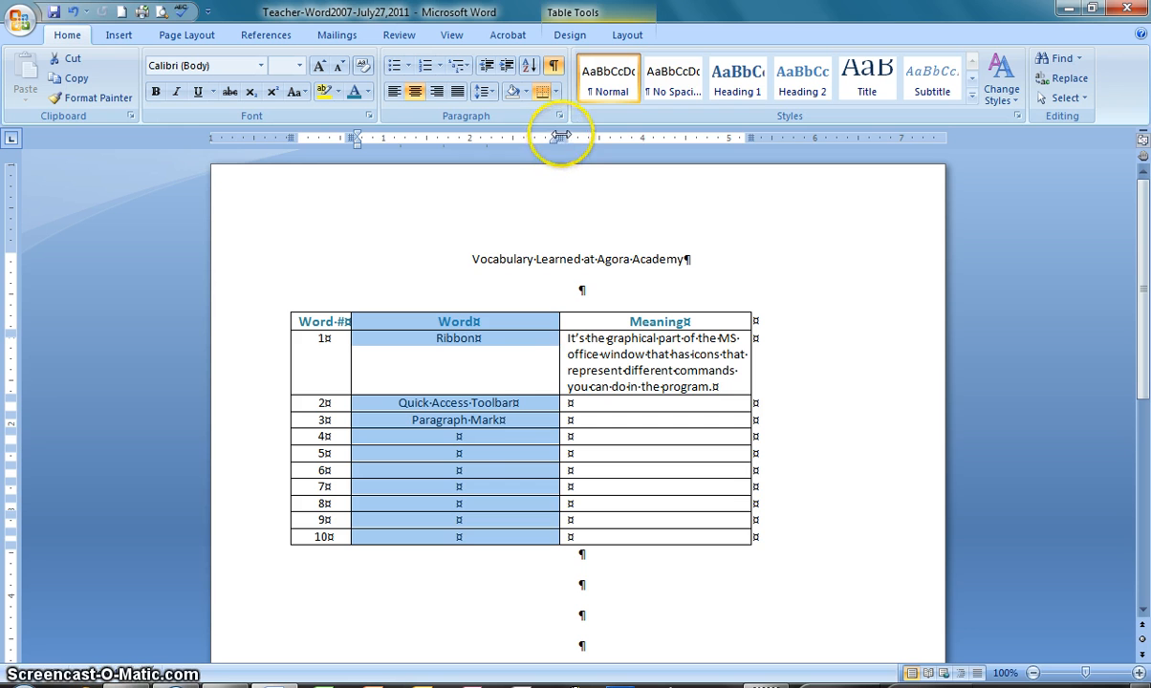
mouse_move(558, 138)
left_mouse_down()
mouse_move(451, 138)
mouse_move(485, 137)
left_mouse_up()
left_click(572, 355)
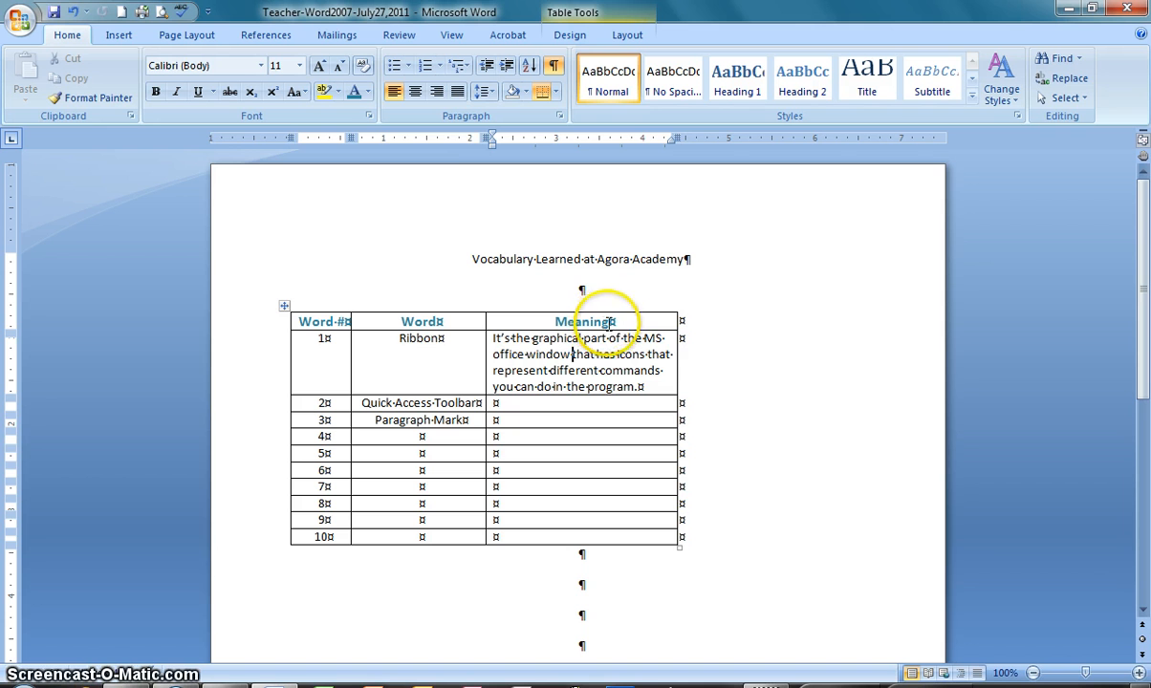
Widen the "Meaning" column to about 4 inches, extending the table's right edge towards the page margin
left_click(609, 323)
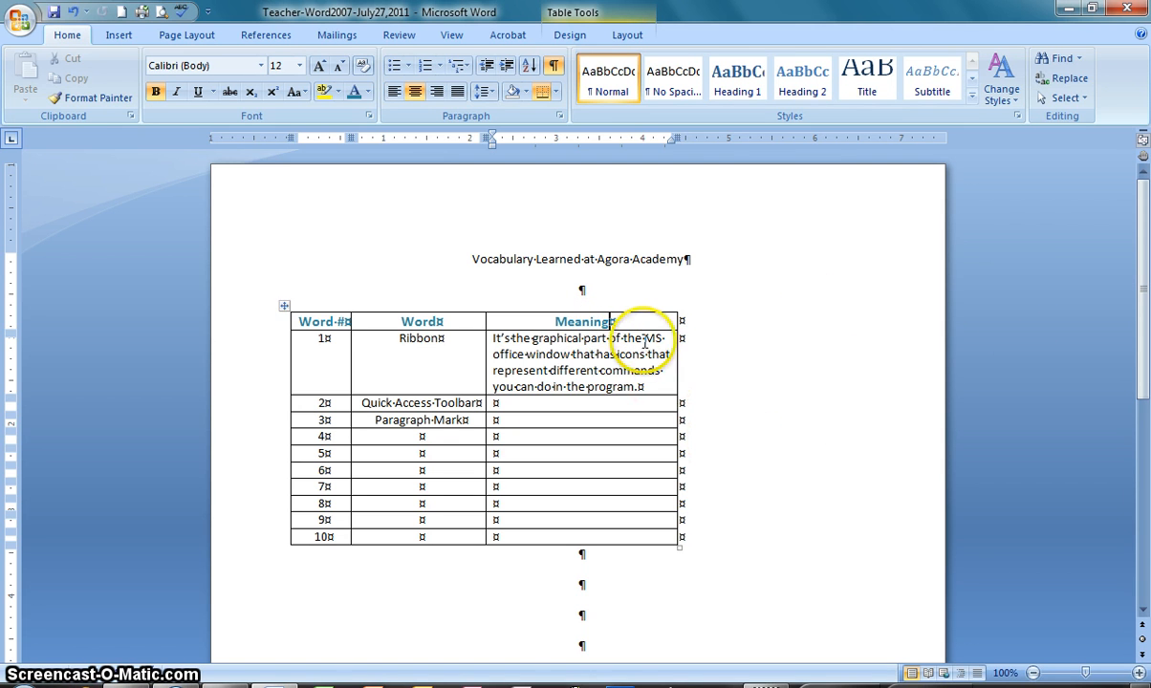
left_click(611, 321)
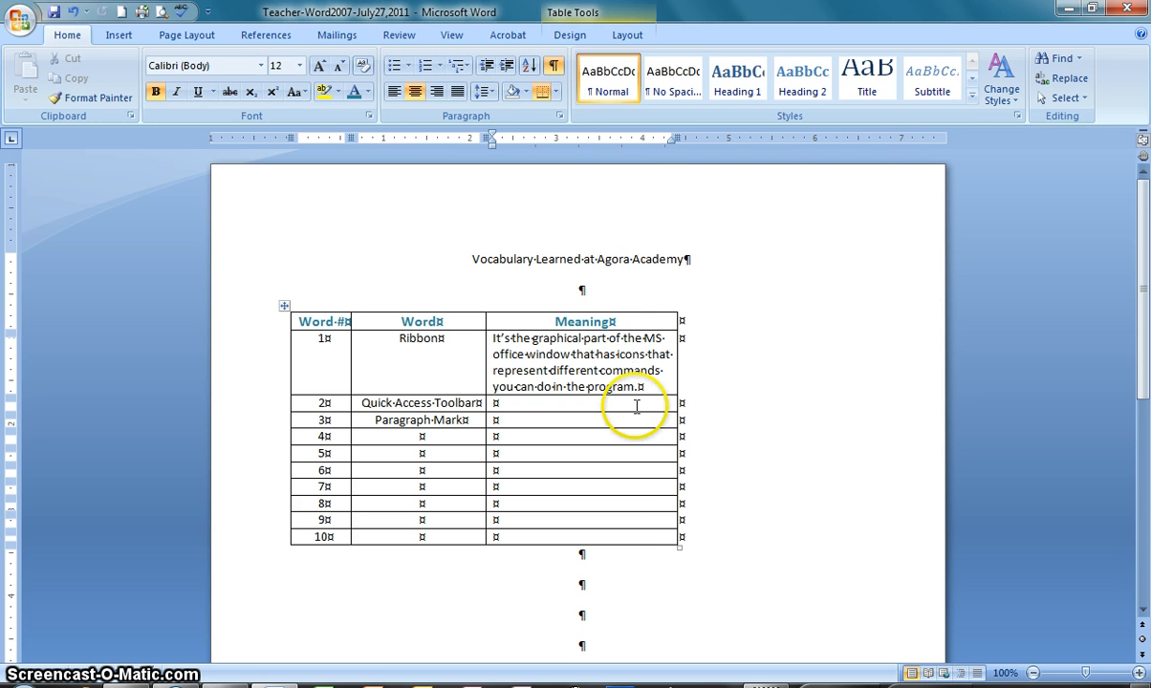
left_click(621, 548, "shift")
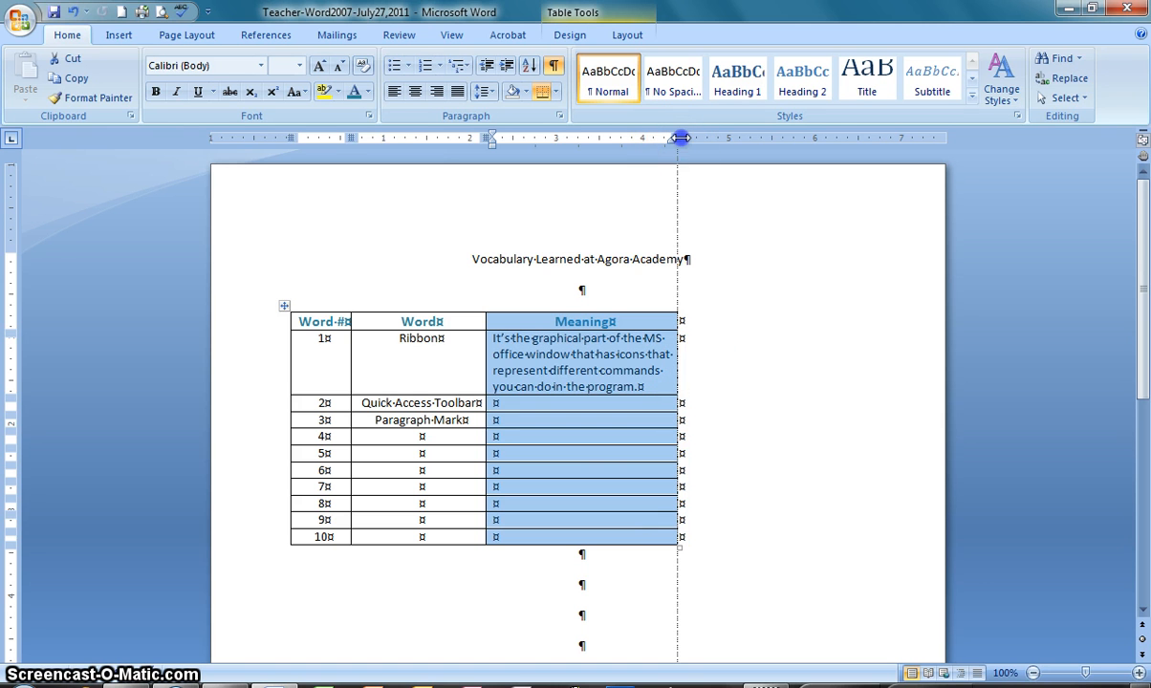
left_click_drag(680, 138, 836, 141)
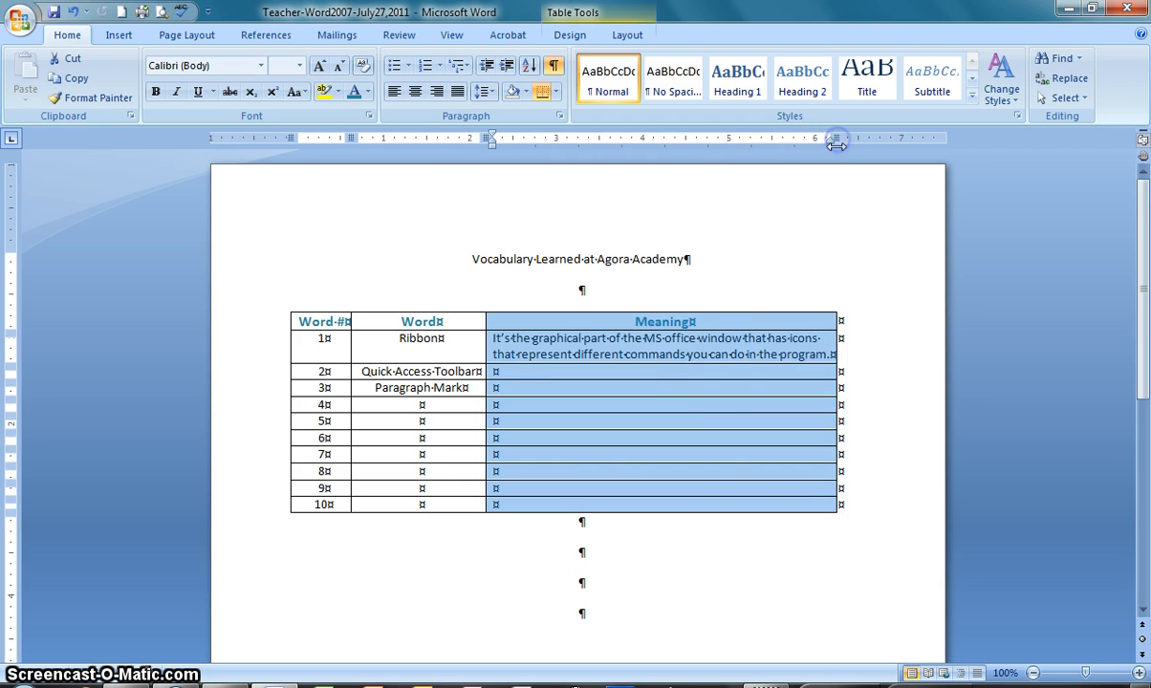
left_click(712, 353)
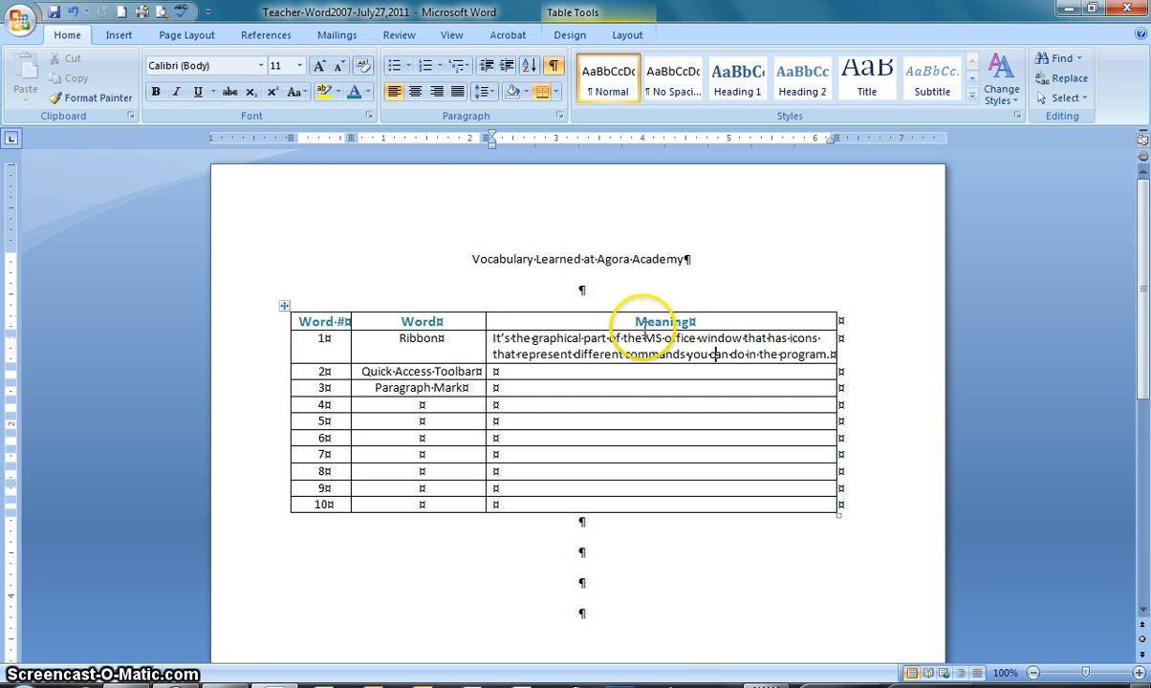
left_click(625, 353)
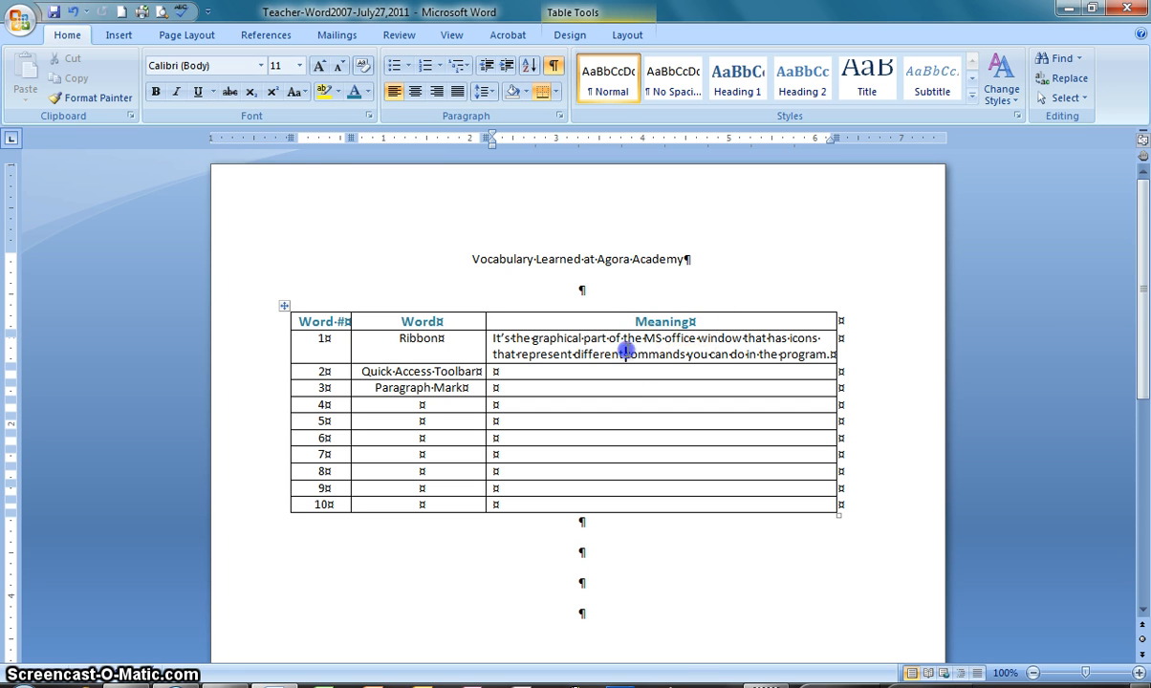
Set the top, bottom, left and right page margins to 0.4 inches for the whole document, ignoring the printable-area warning
left_click(187, 37)
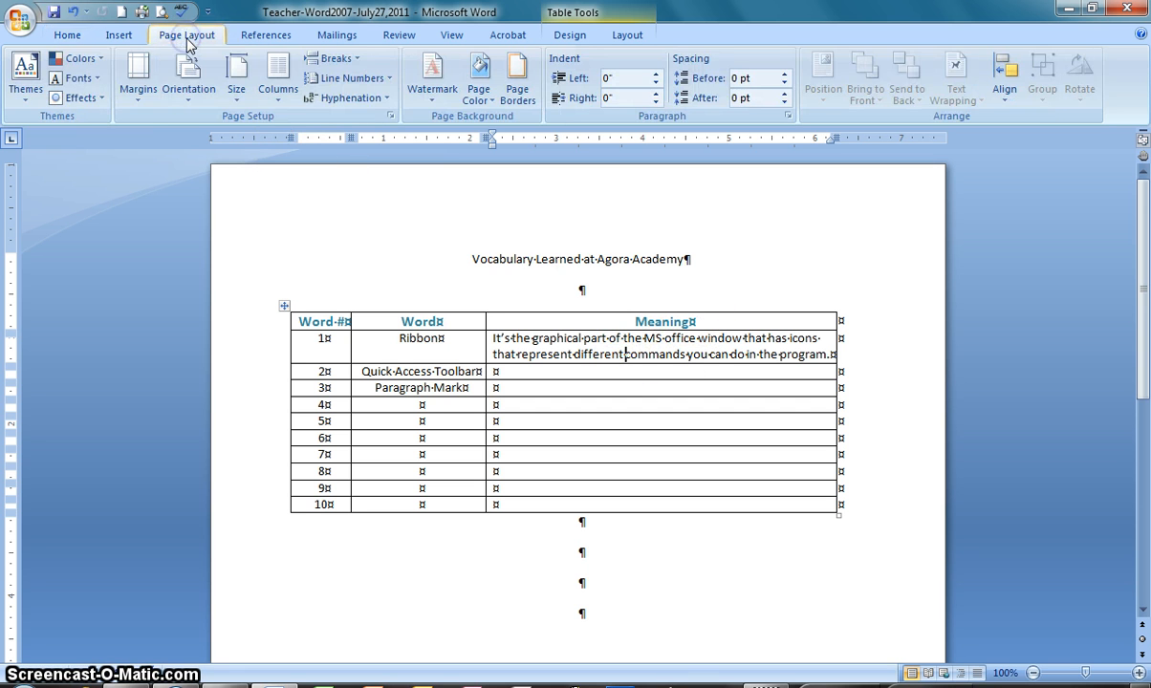
left_click(142, 99)
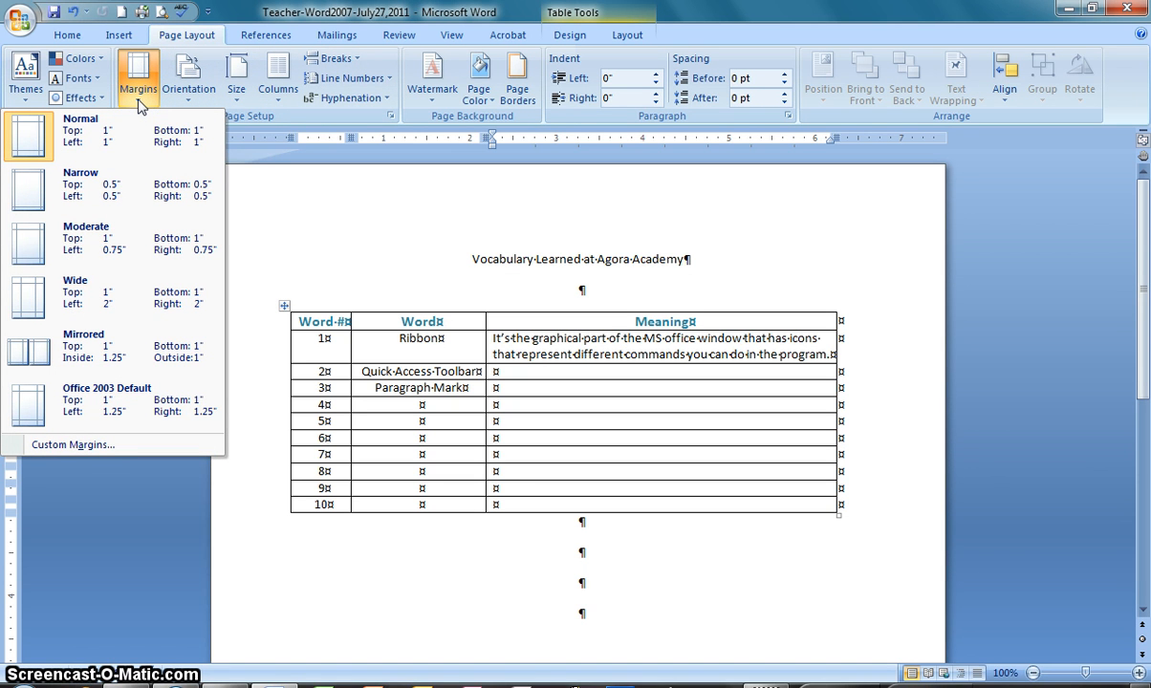
left_click(86, 446)
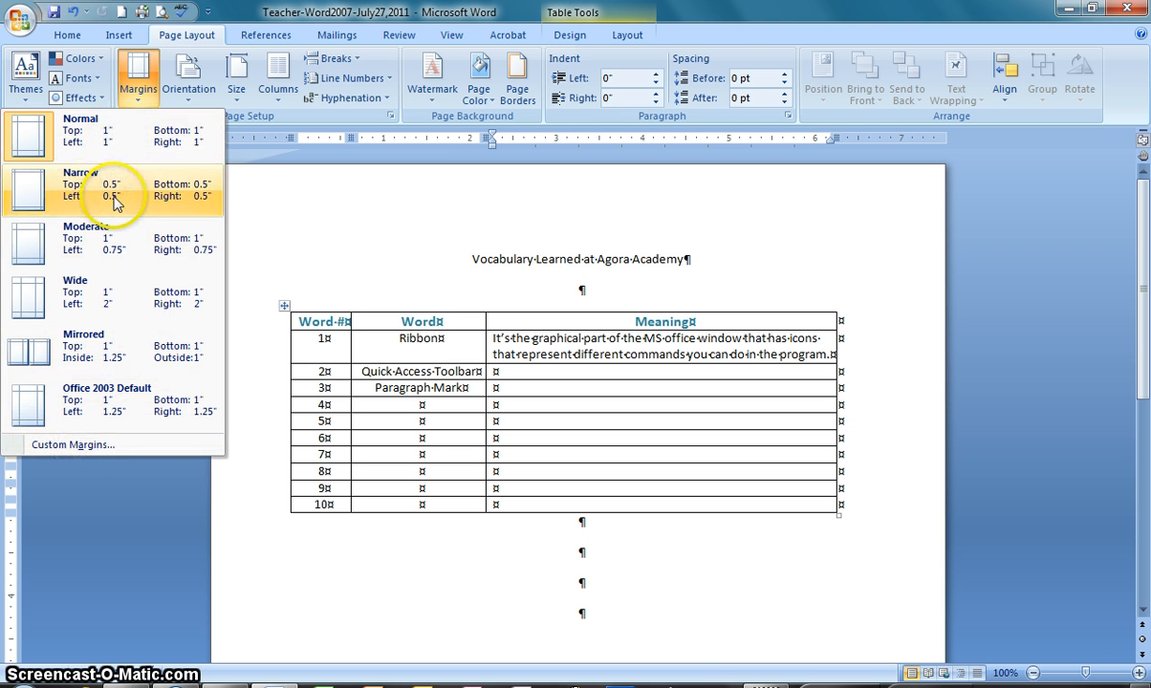
left_click(95, 455)
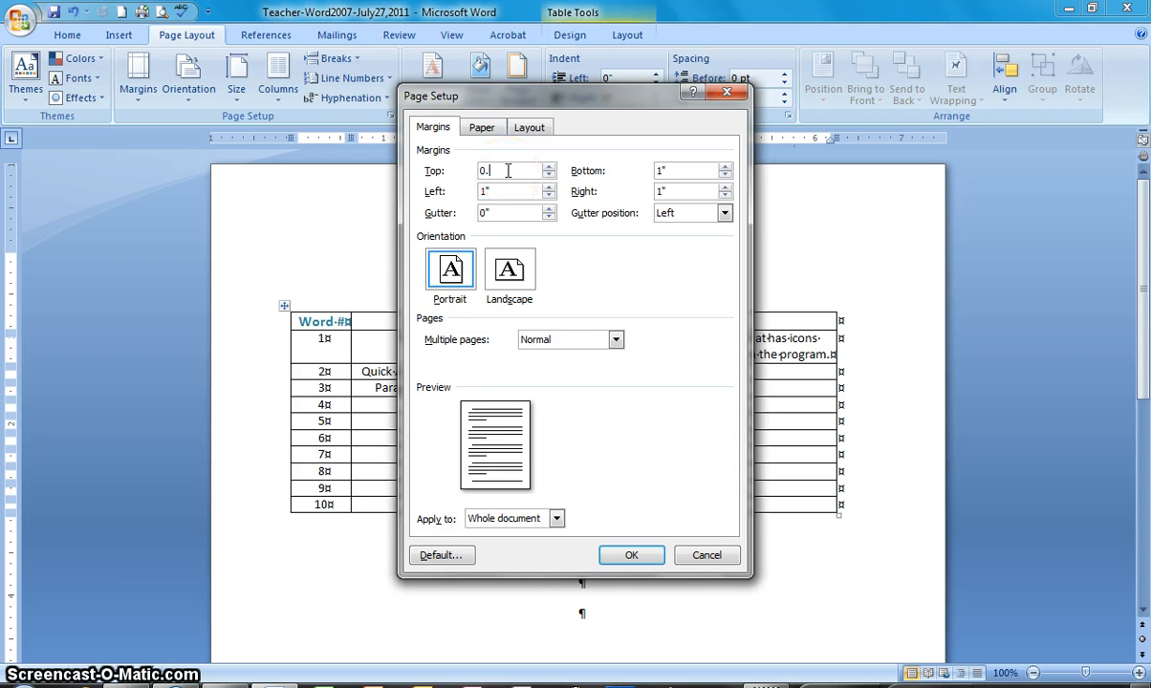
double_click(661, 171)
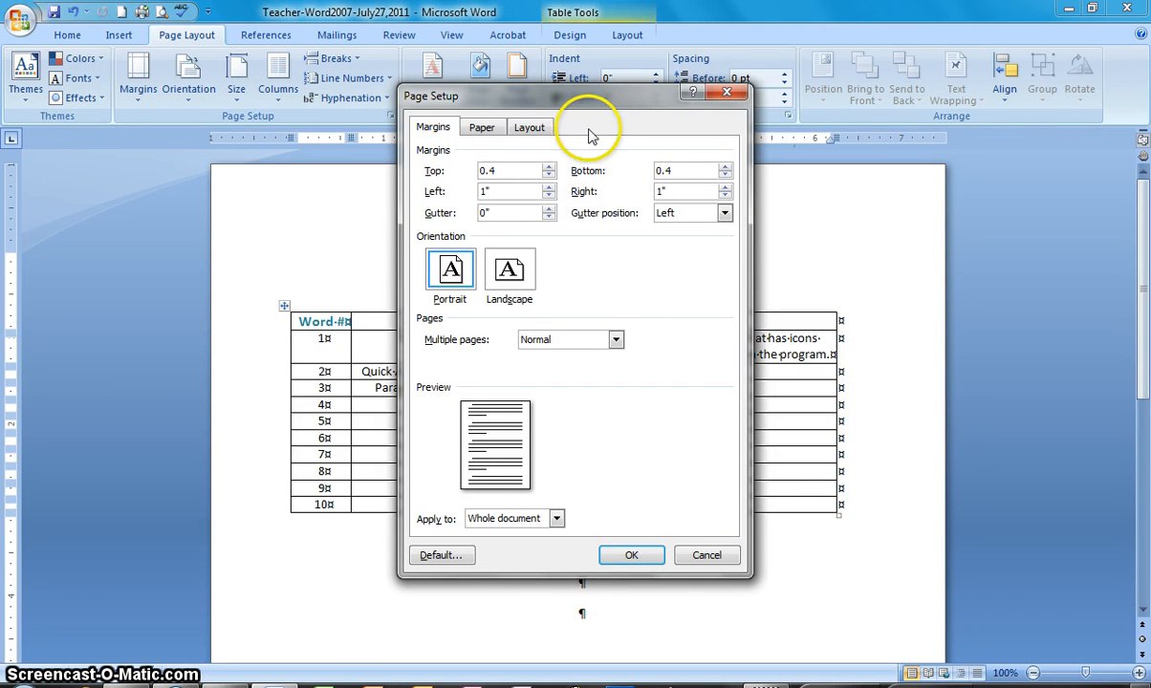
left_click(496, 192)
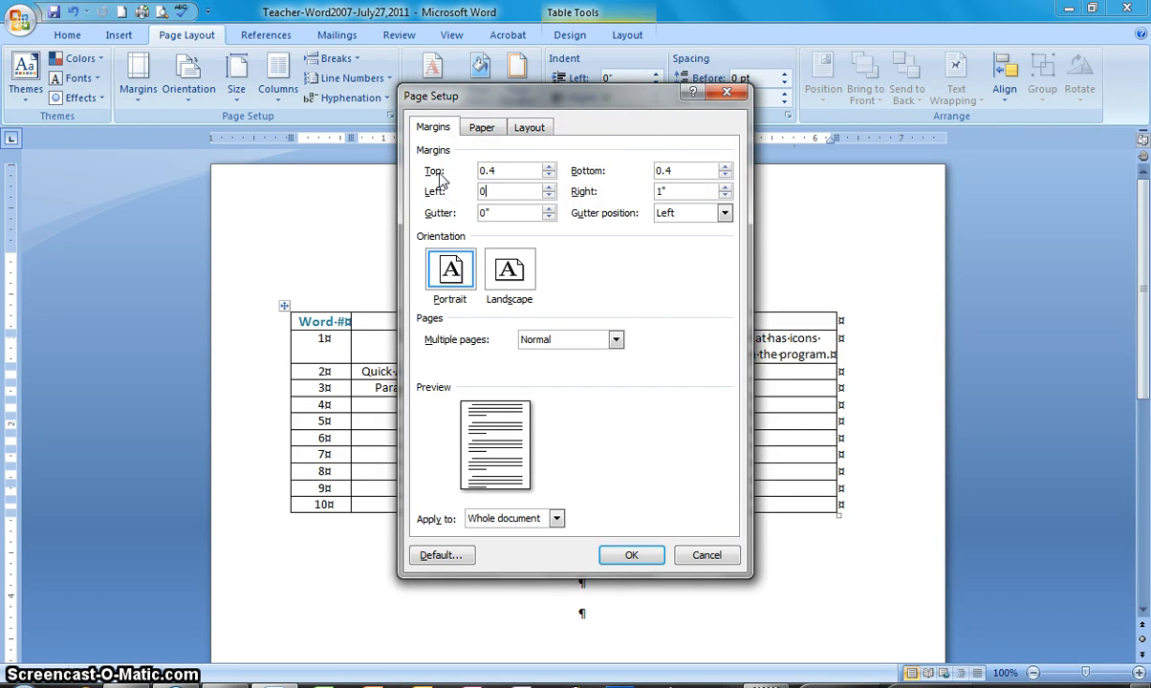
type("0.4")
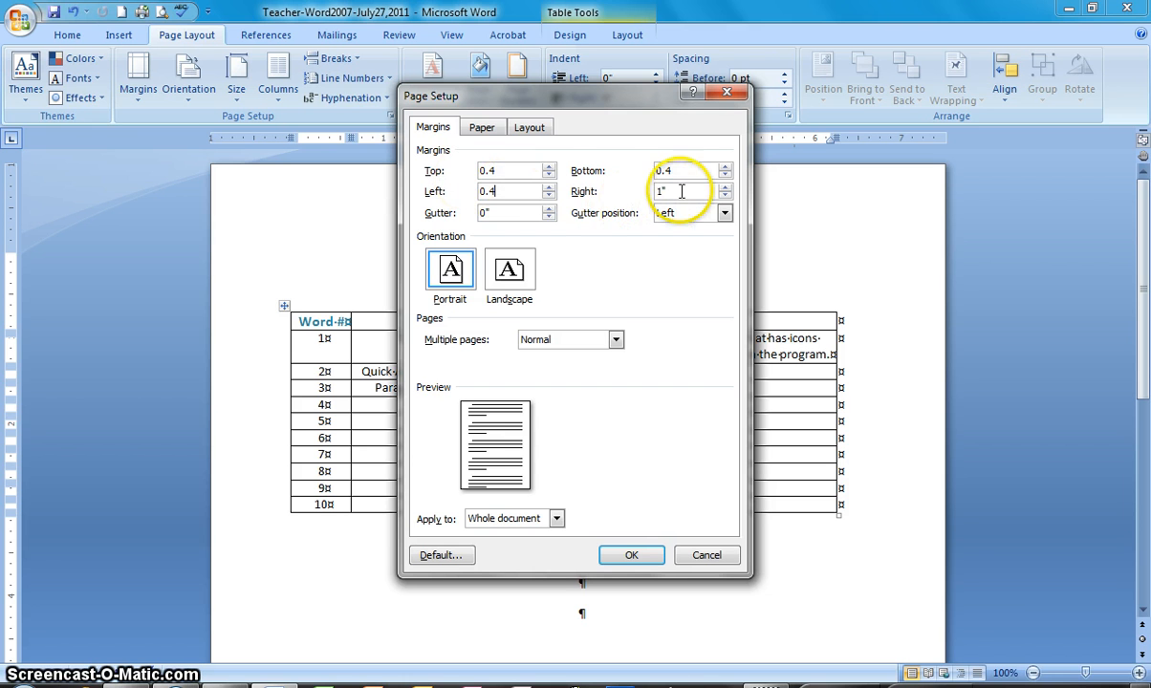
left_click_drag(678, 191, 634, 186)
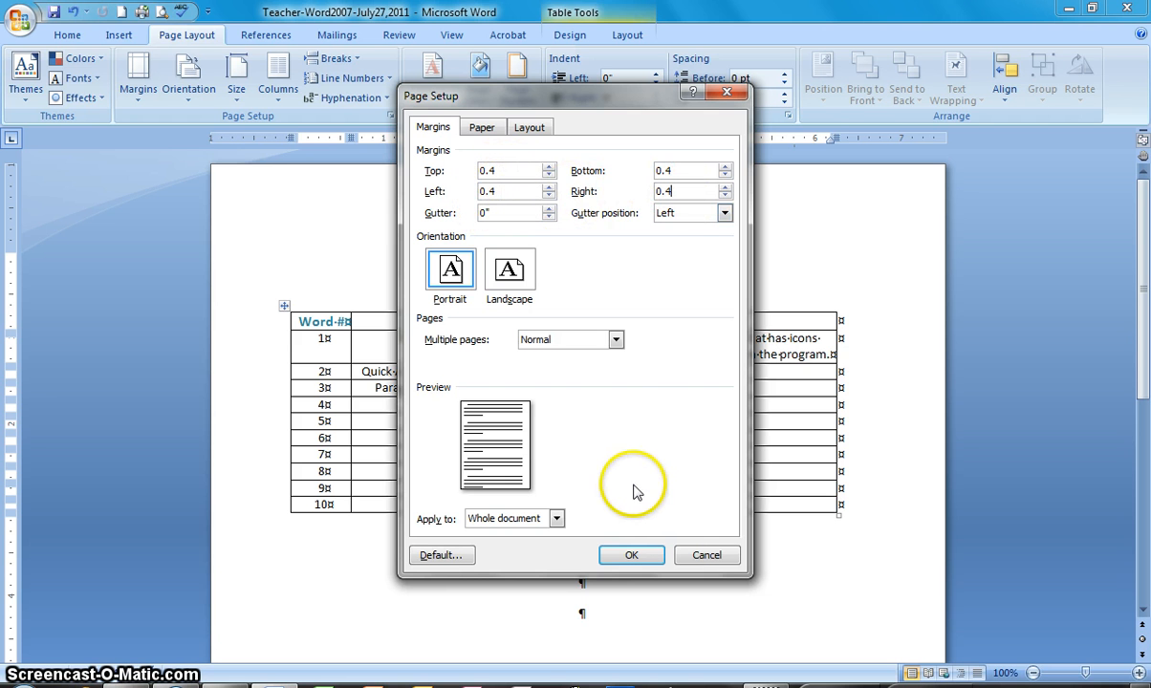
left_click(631, 554)
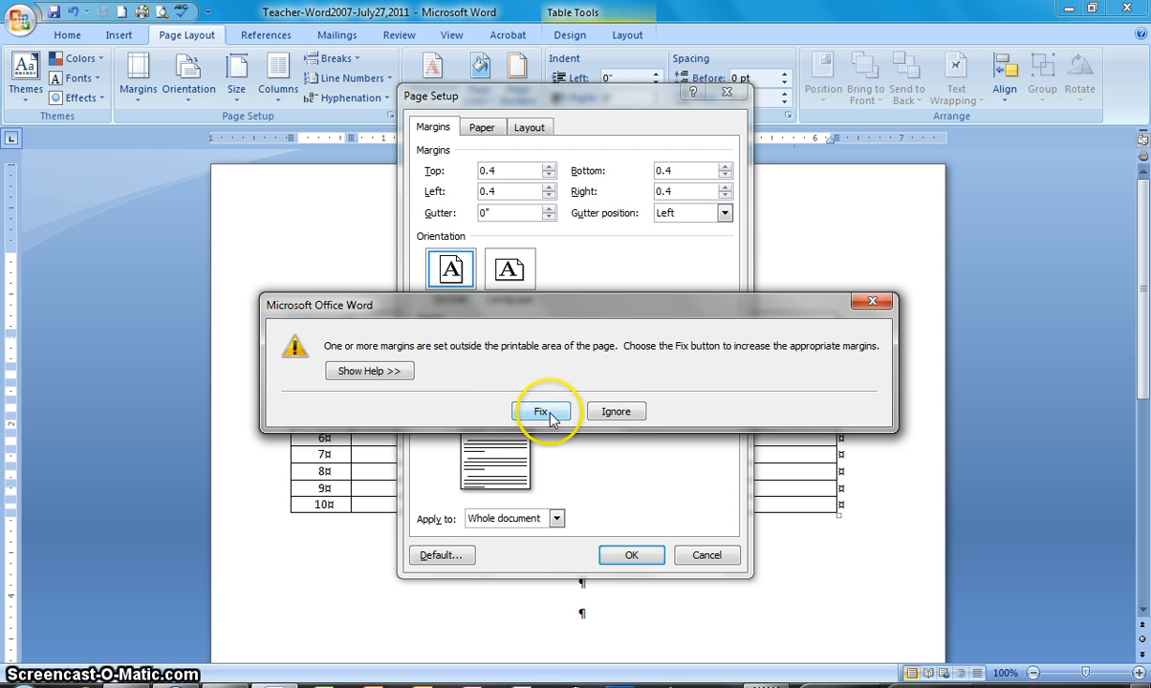
left_click(607, 413)
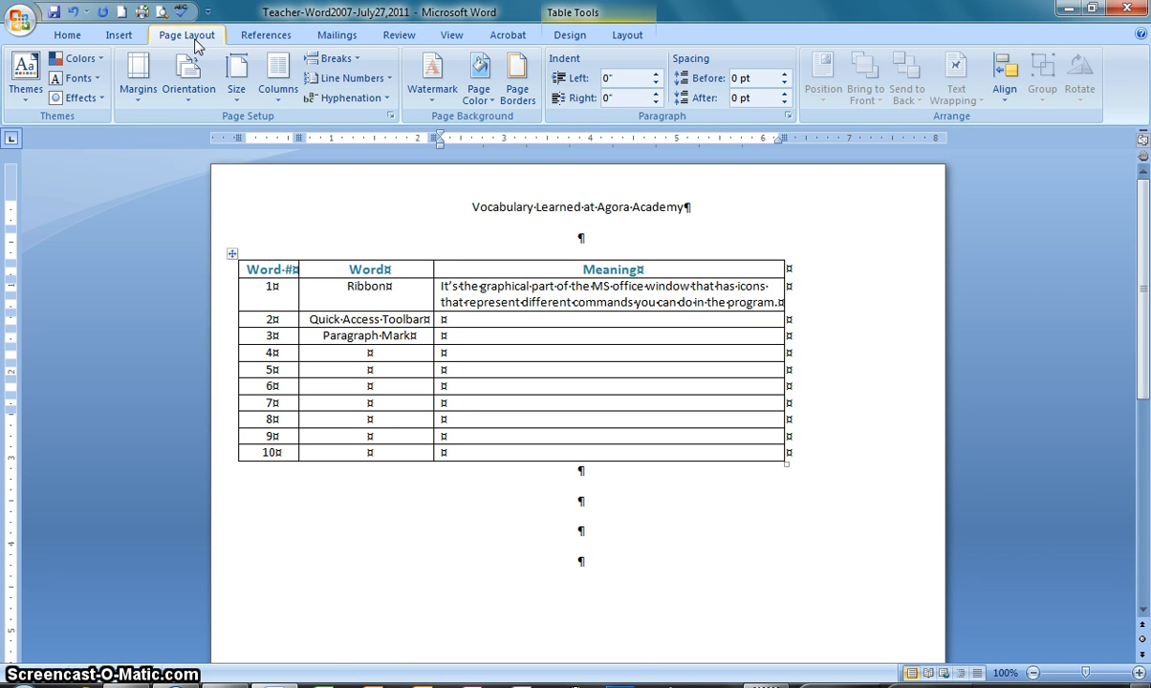
Change the page orientation to landscape
left_click(190, 105)
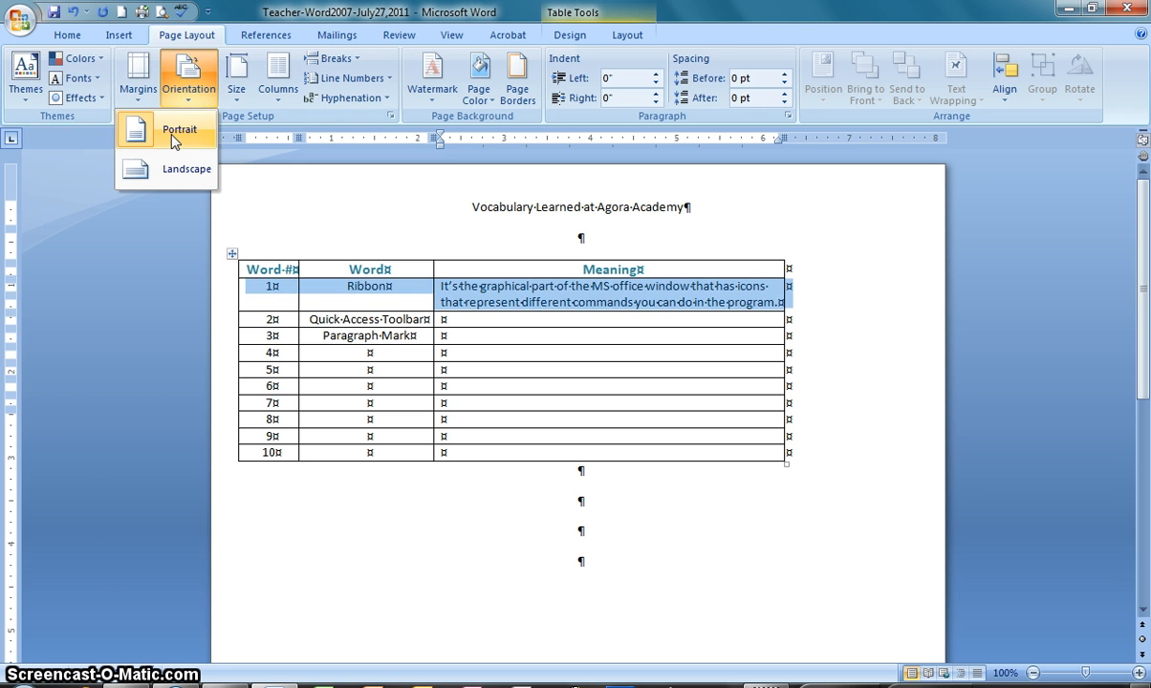
left_click(172, 168)
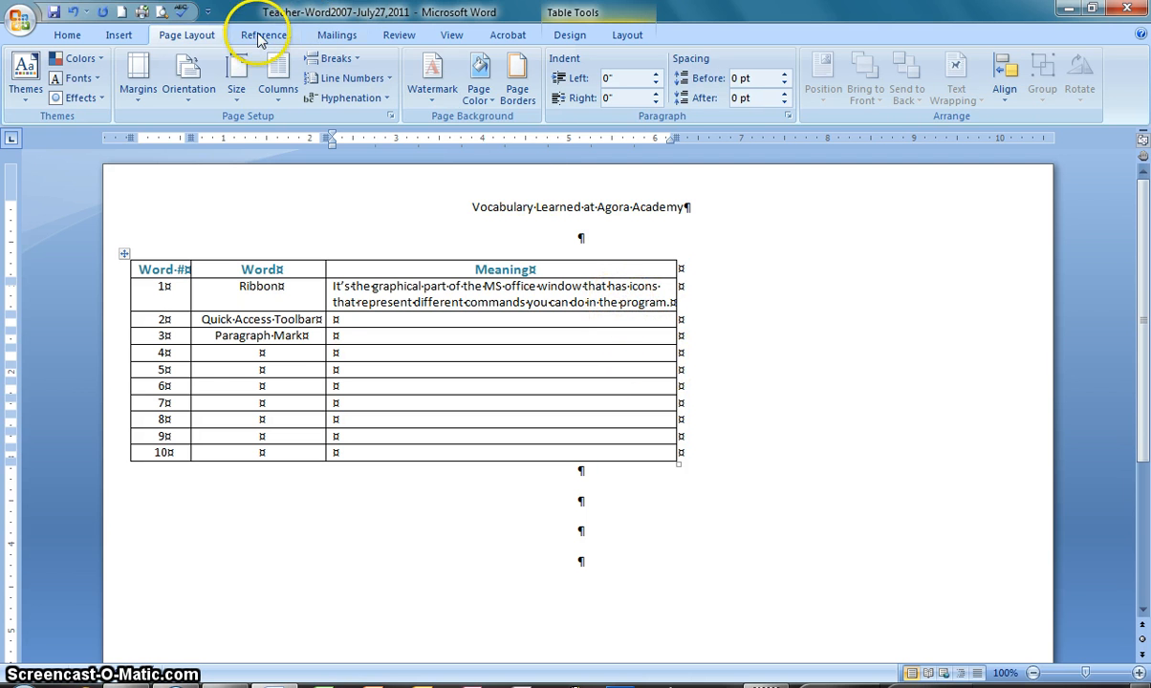
Insert a Bold Numbers 2 page number at the bottom of the page and add "Teacher, July 27, 2007" on the footer line below it
left_click(117, 35)
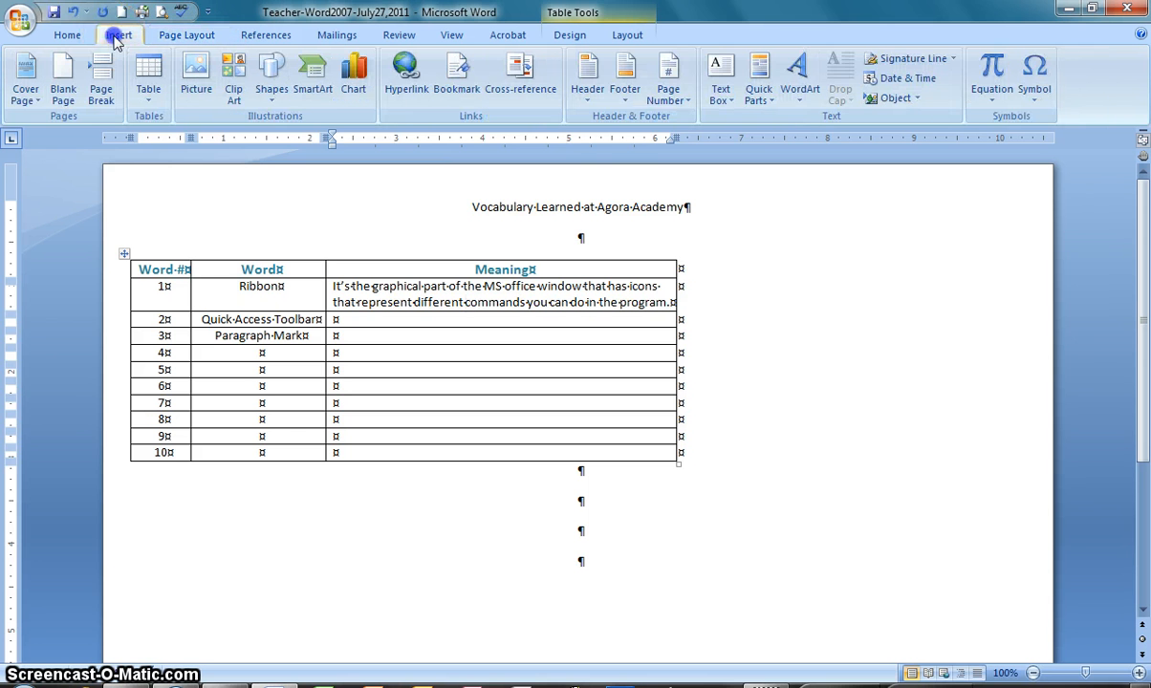
left_click(674, 87)
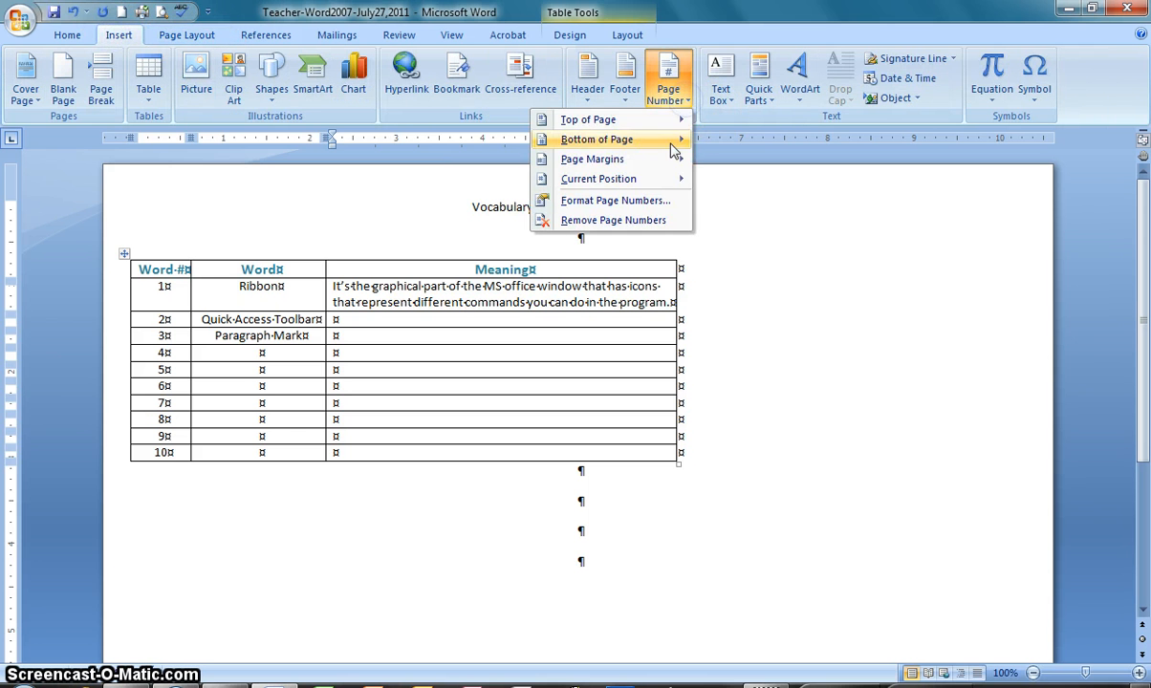
mouse_move(666, 144)
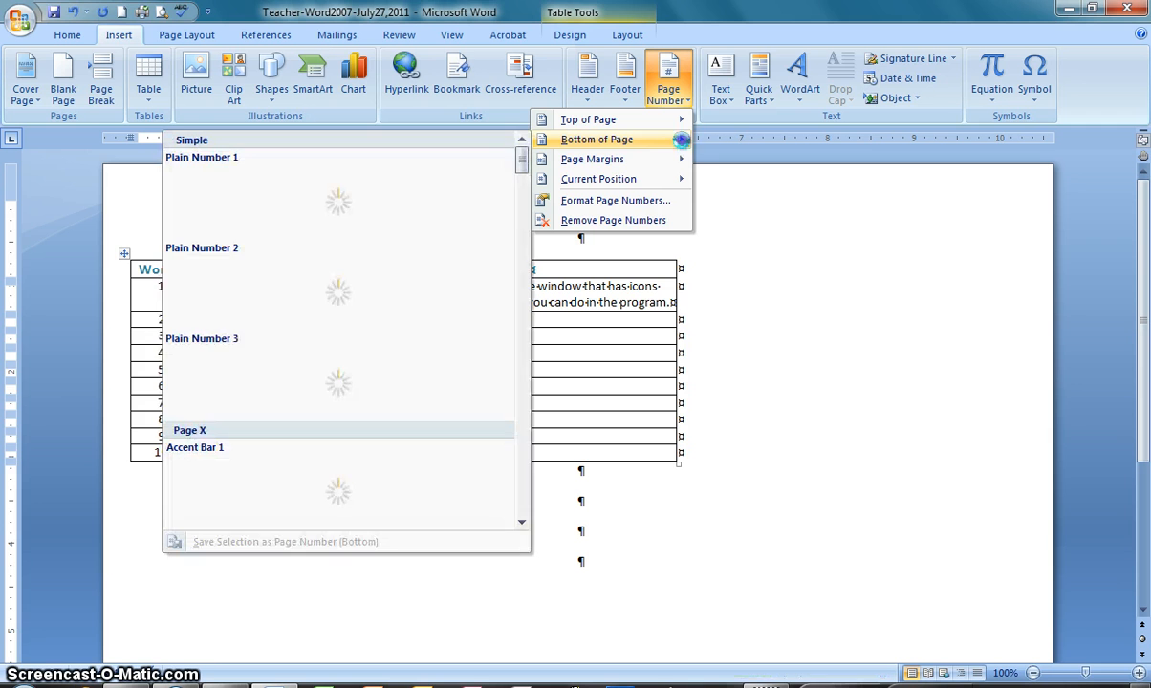
left_click(525, 499)
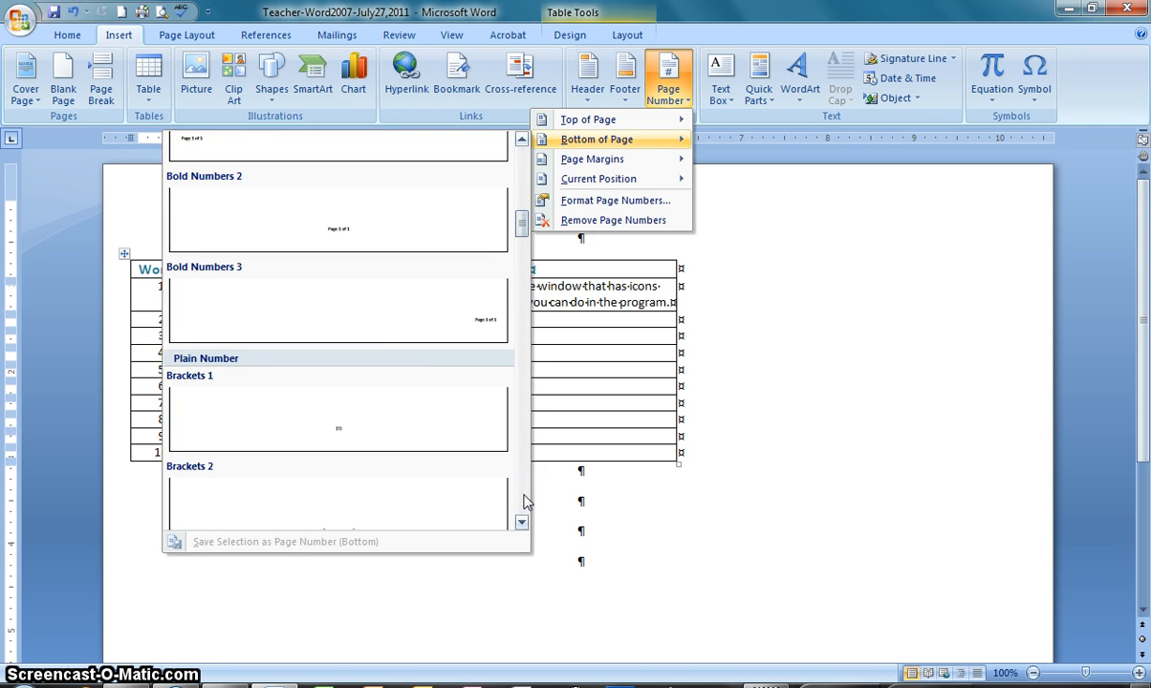
left_click(381, 237)
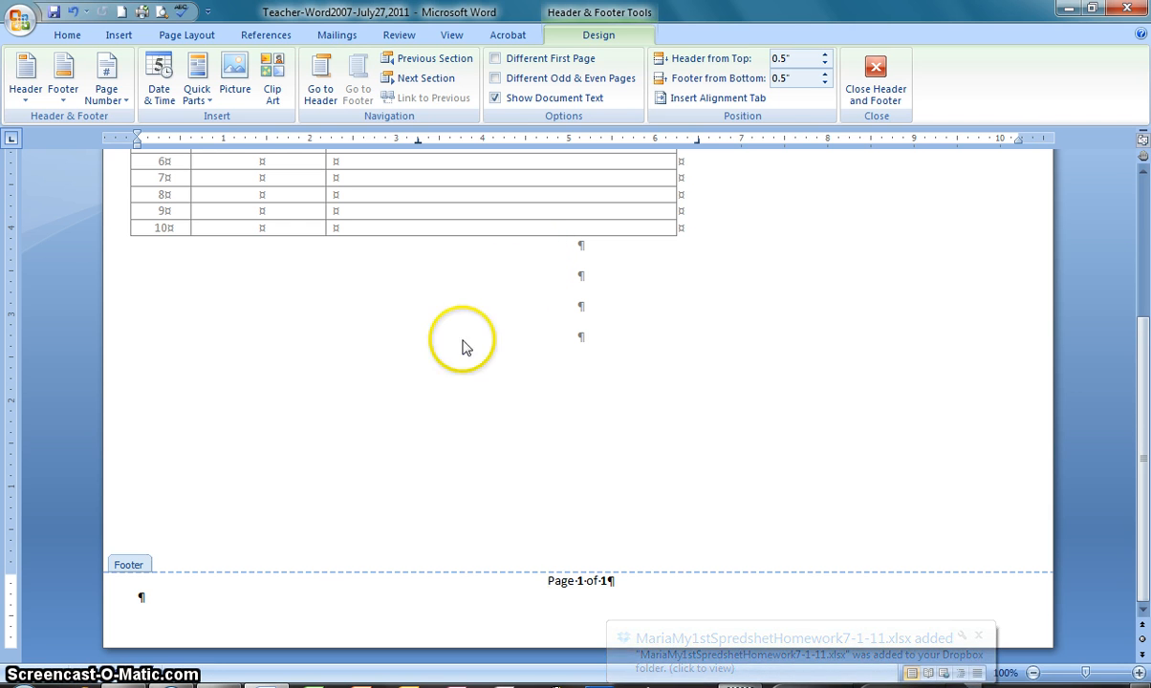
left_click(203, 602)
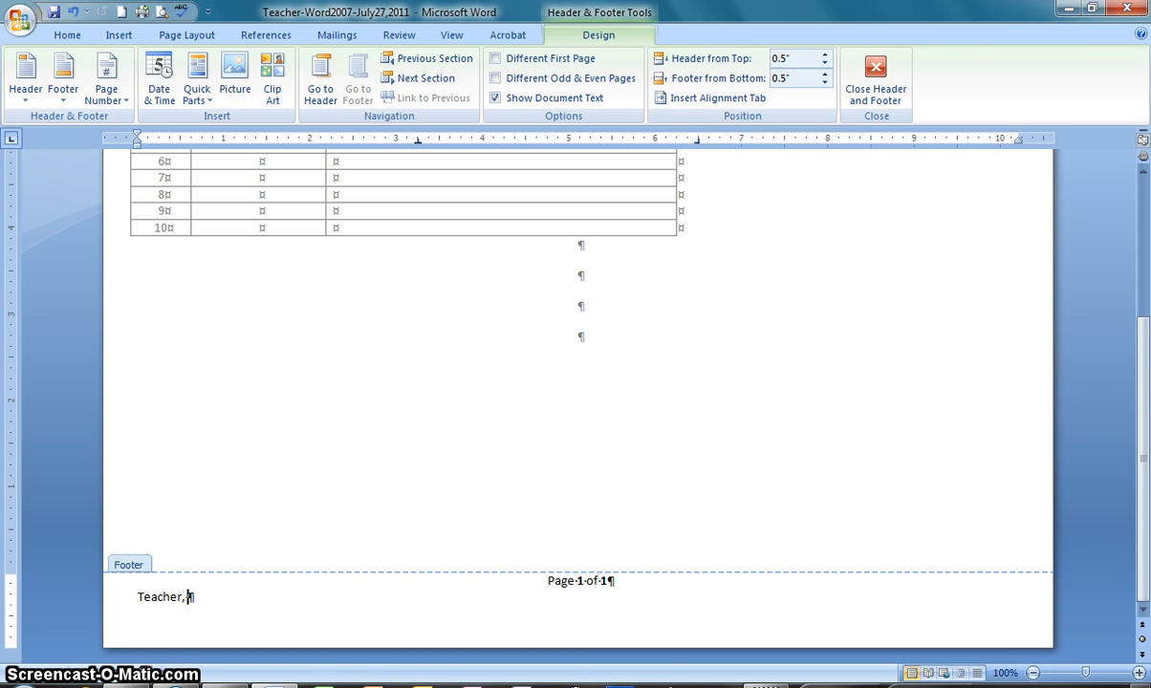
type("ly 27, 2007")
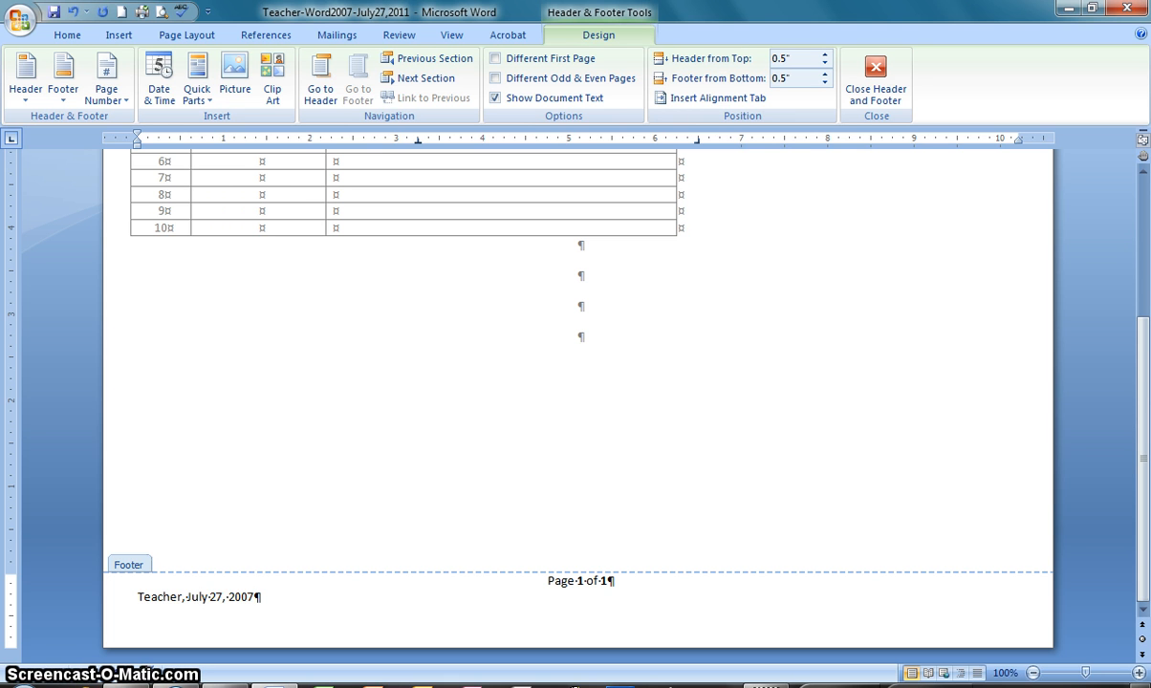
Enter "Microsift Word 2007, Agora Career Academy" as the page header text and save the document
scroll(231, 642, "up", 5)
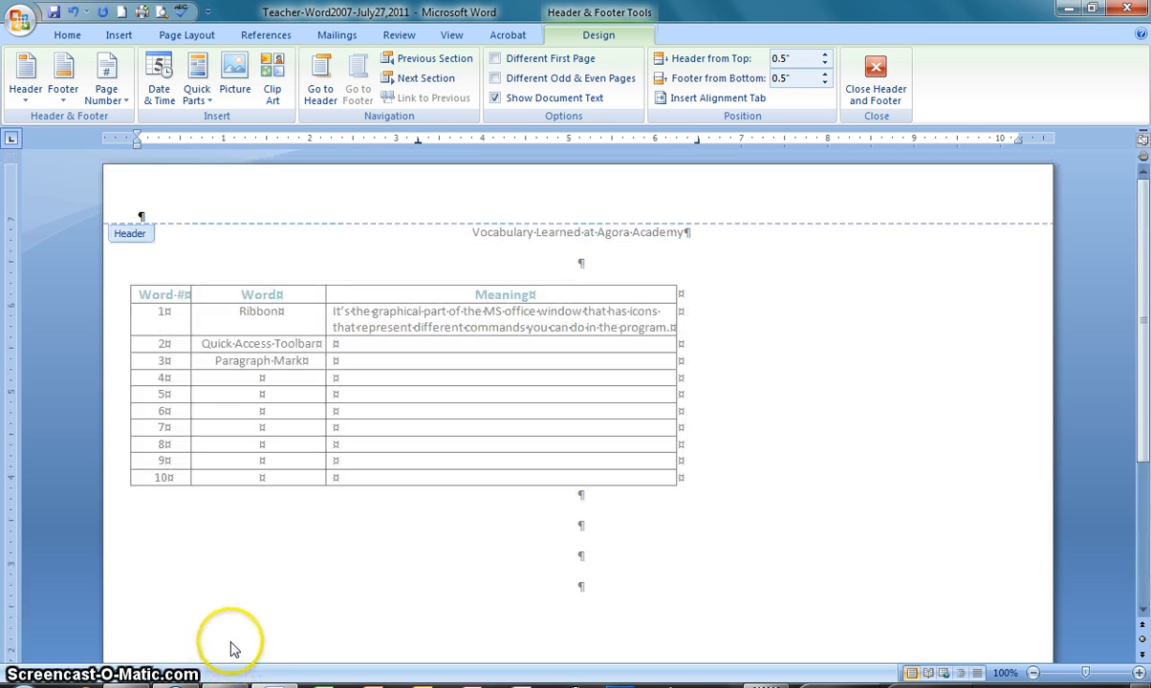
left_click(185, 206)
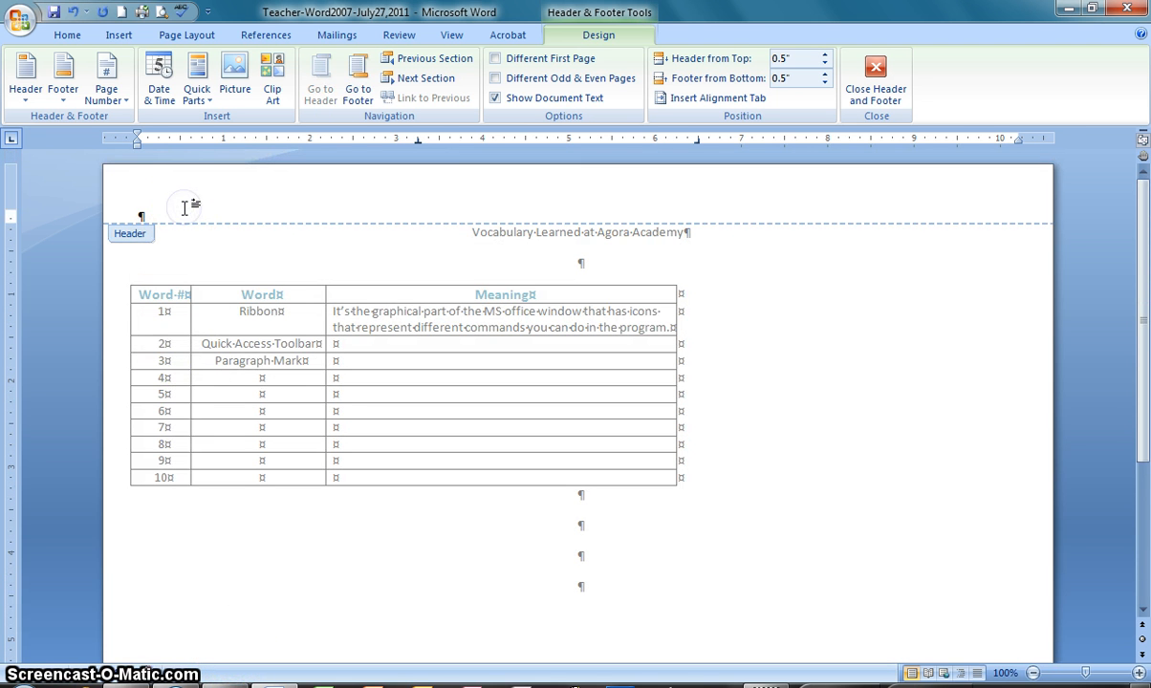
type("Microsof")
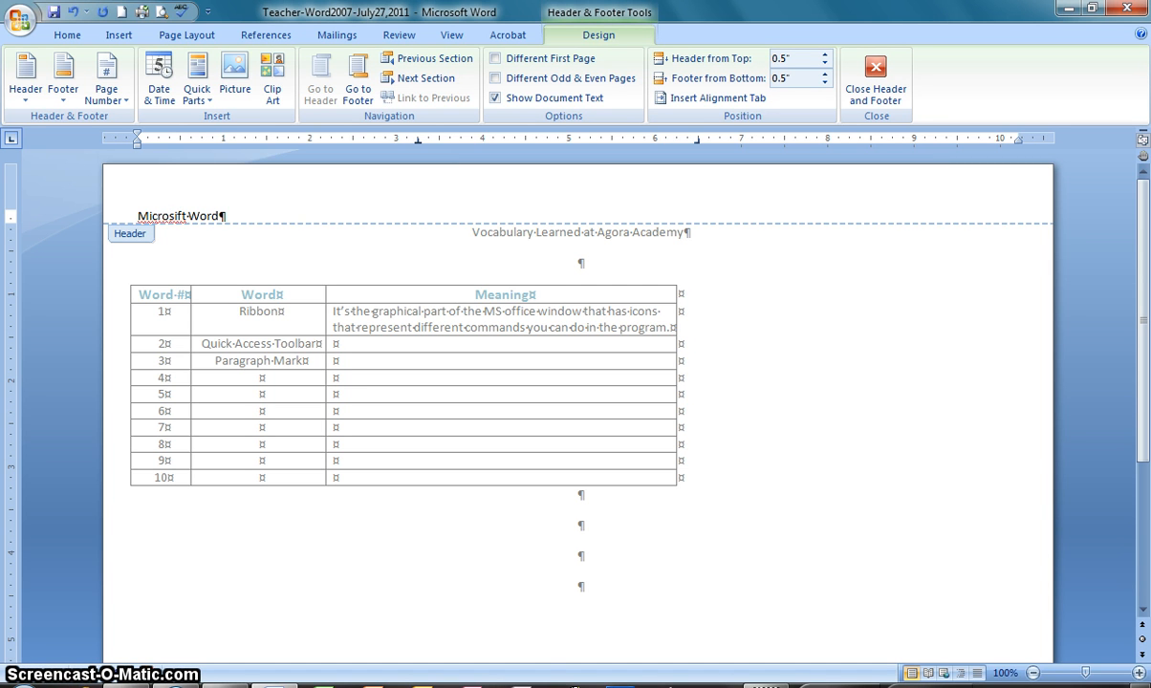
type("t Word 2007, Agora Career Academy")
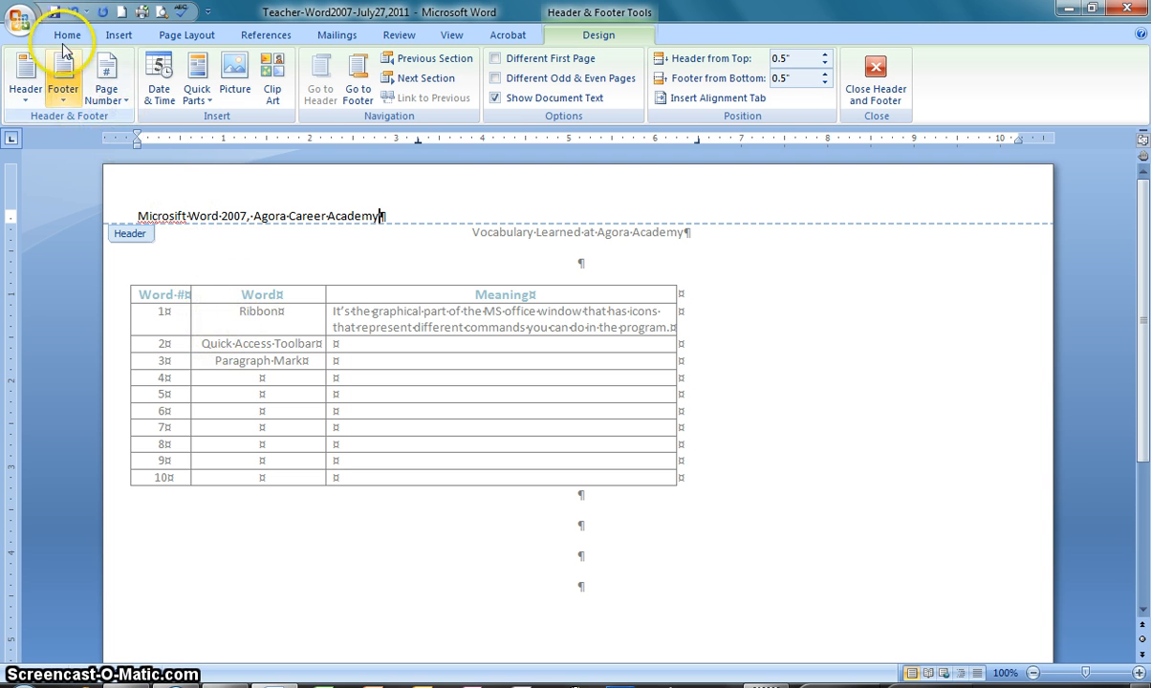
left_click(56, 13)
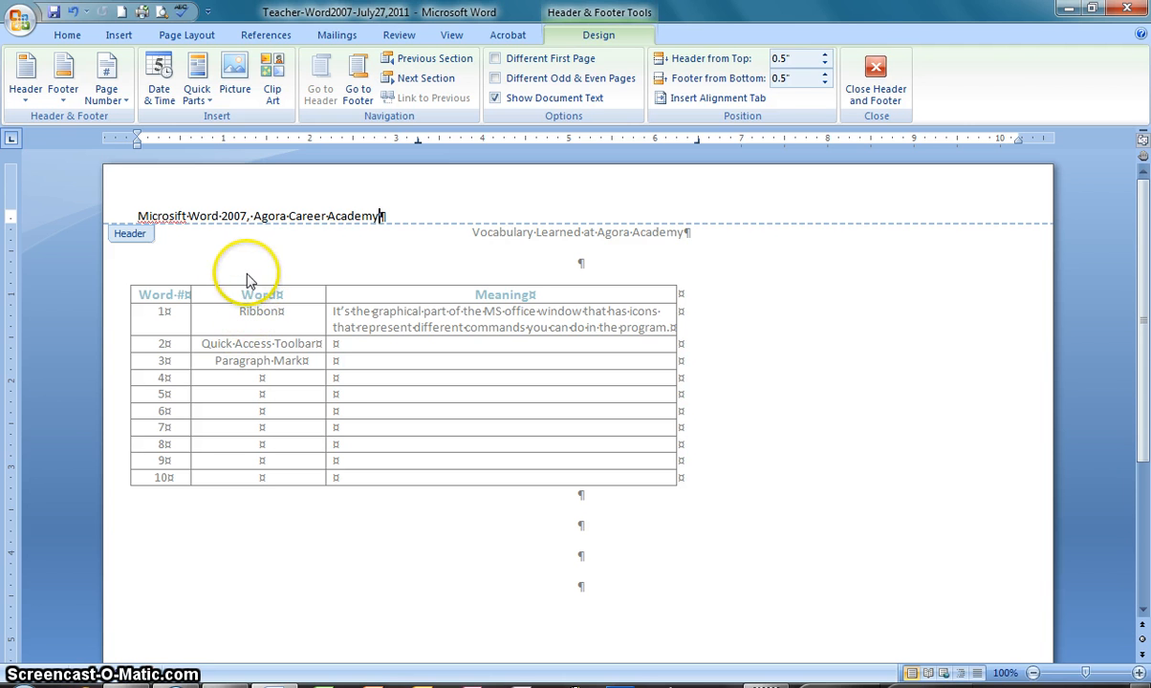
Correct "Microsift" to "Microsoft" in the header and return to editing the document body
left_click_drag(160, 216, 168, 216)
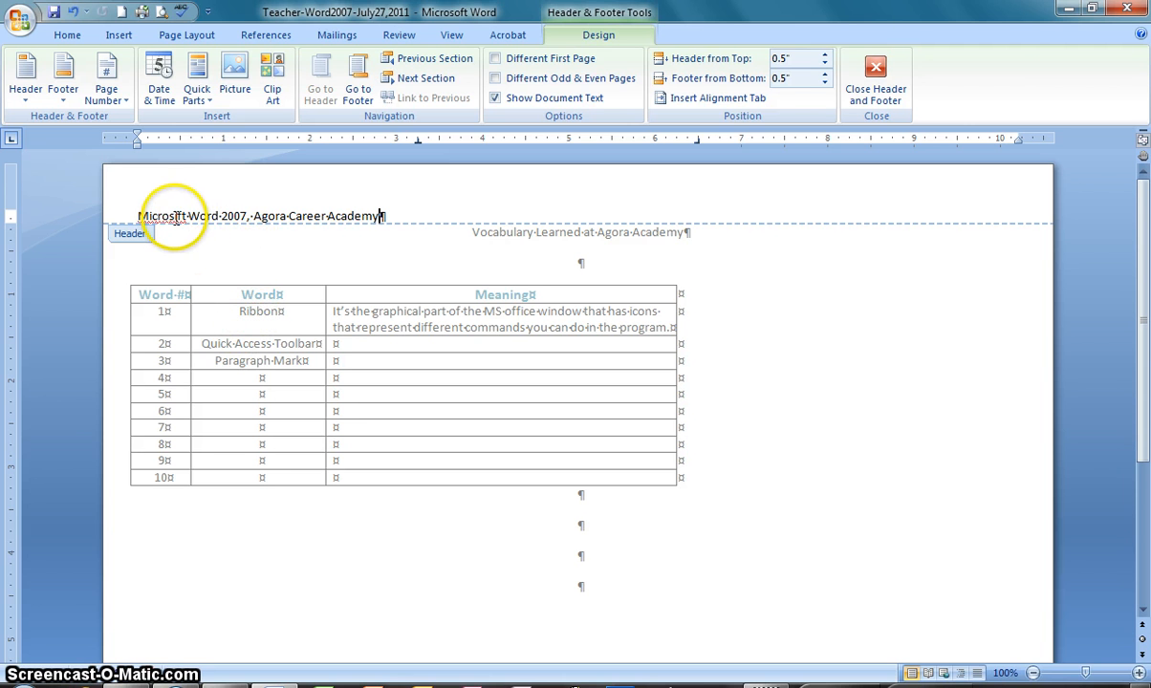
type("o")
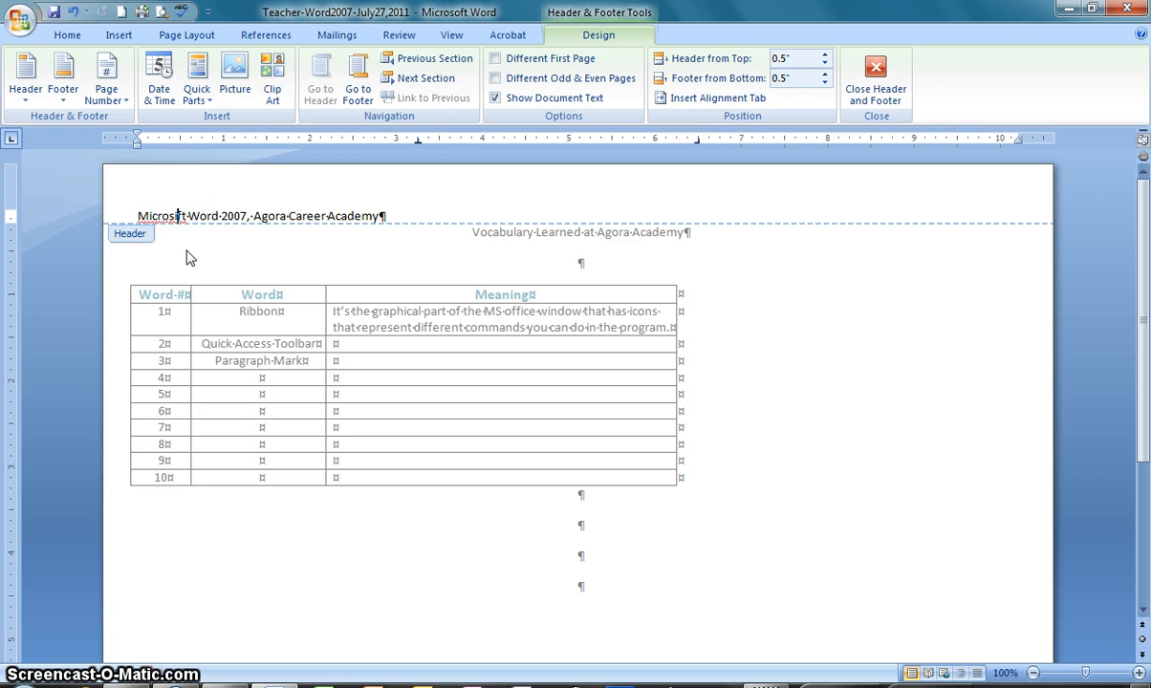
key("ctrl+z")
type("o")
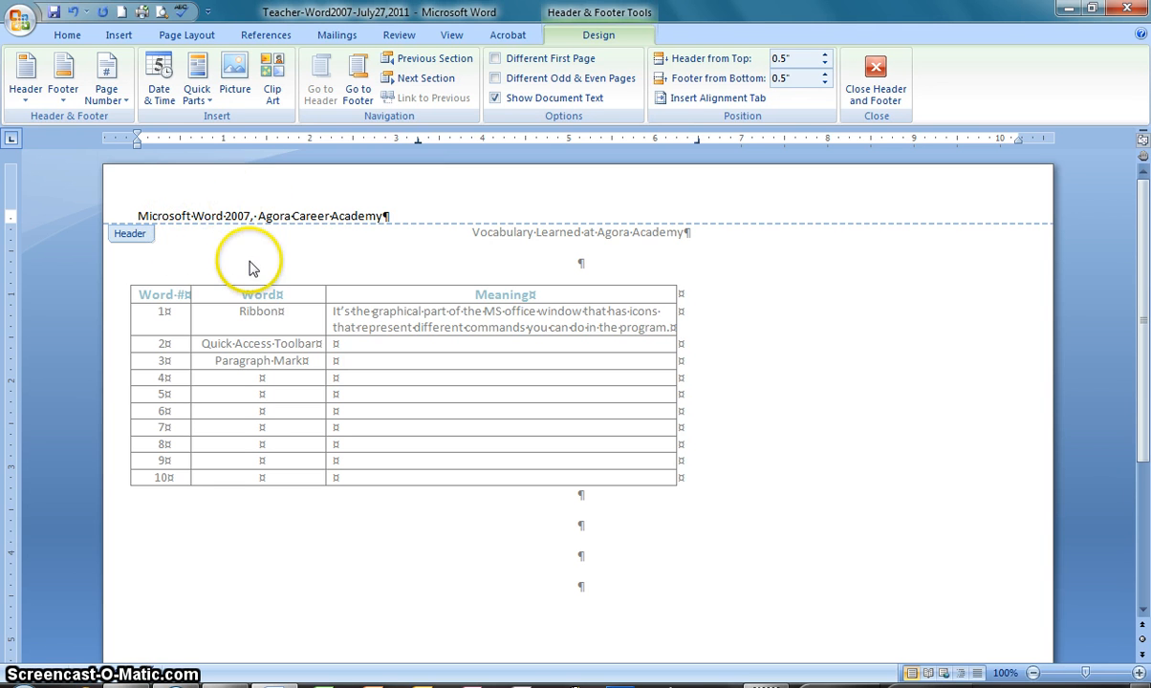
scroll(282, 444, "down", 1)
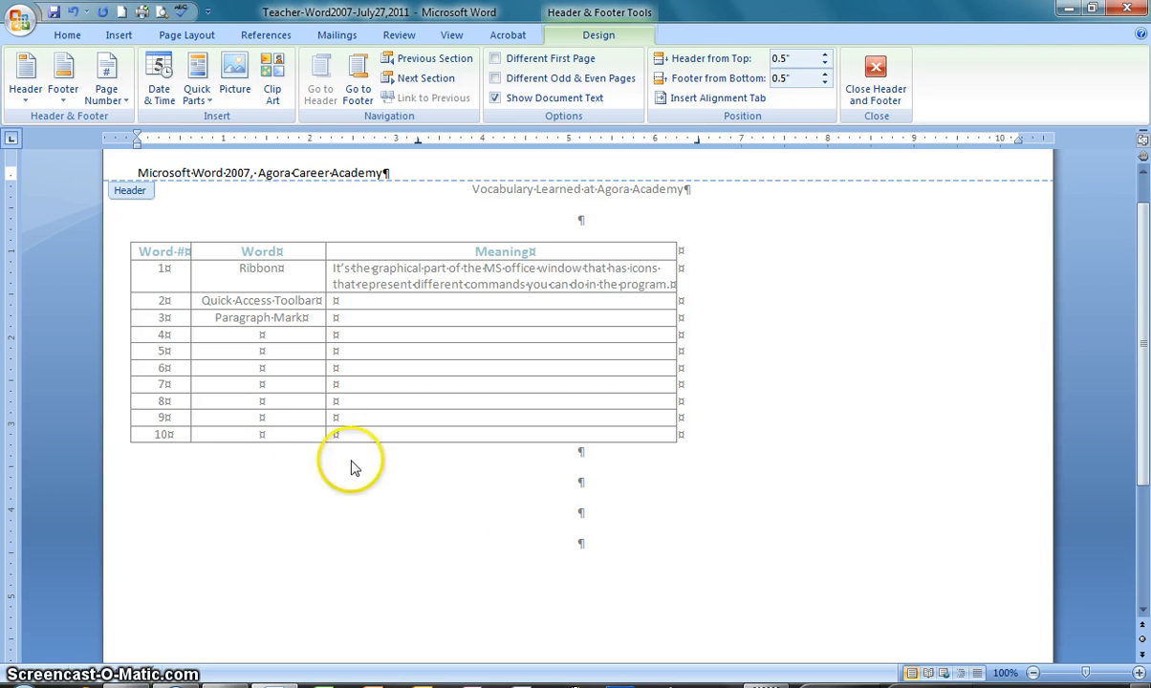
double_click(590, 484)
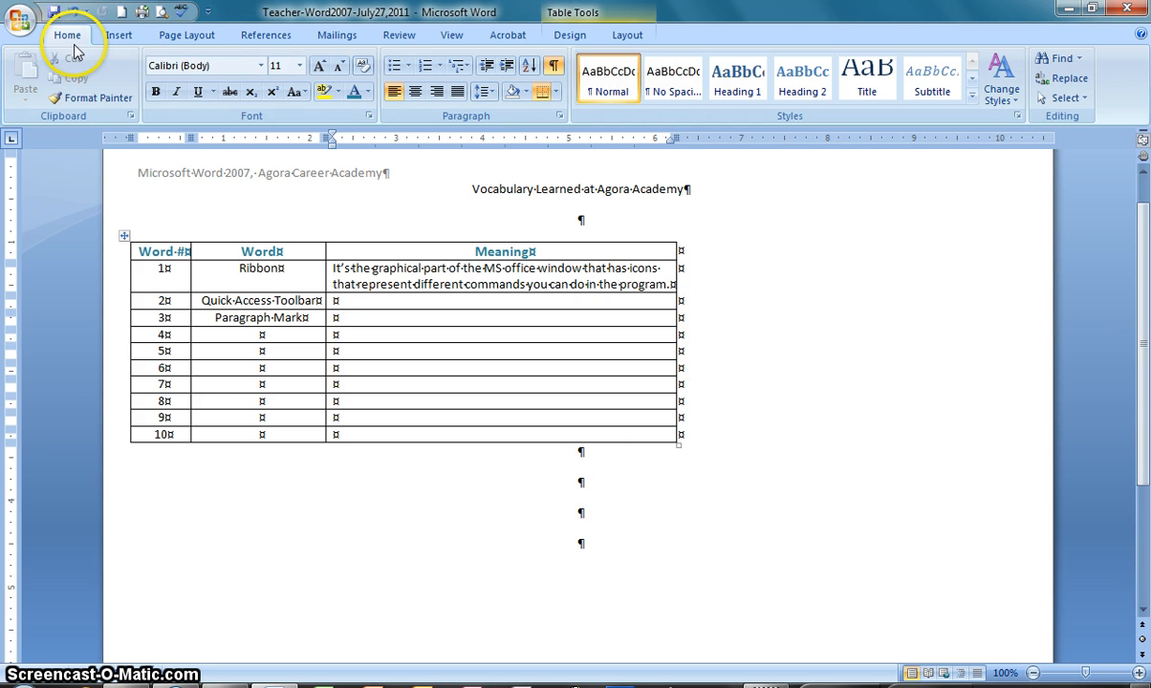
Replace all occurrences of "Meaning" with "Definition" in the document and close the Find and Replace dialog
left_click(1070, 84)
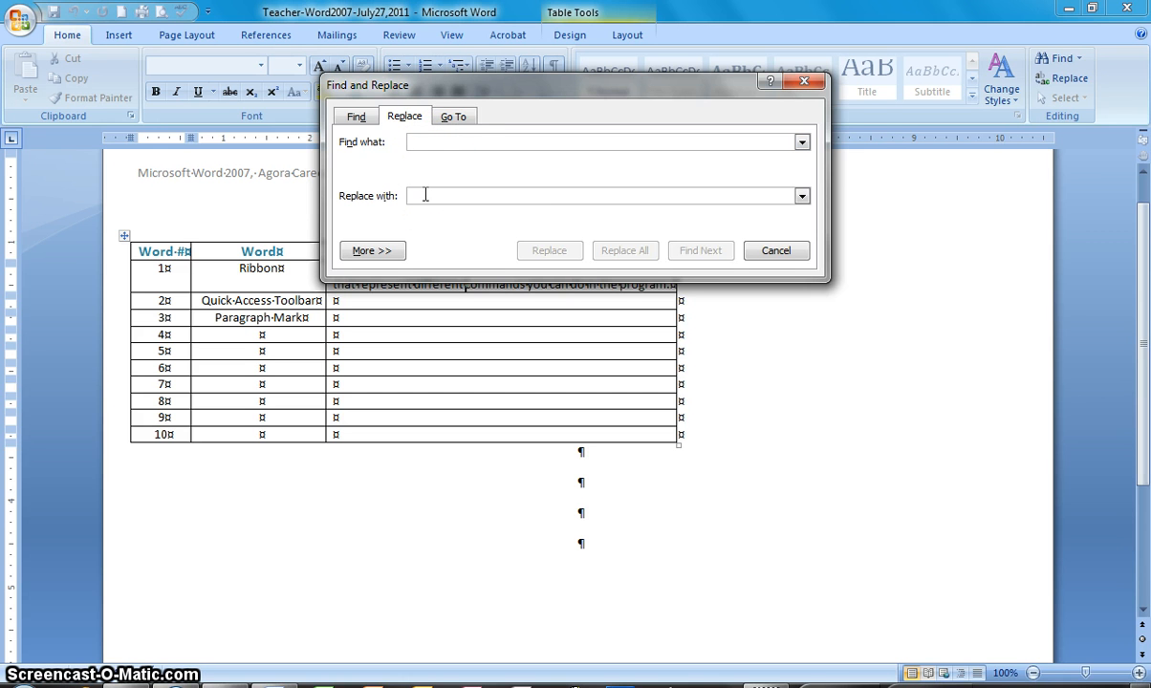
type("Meaning")
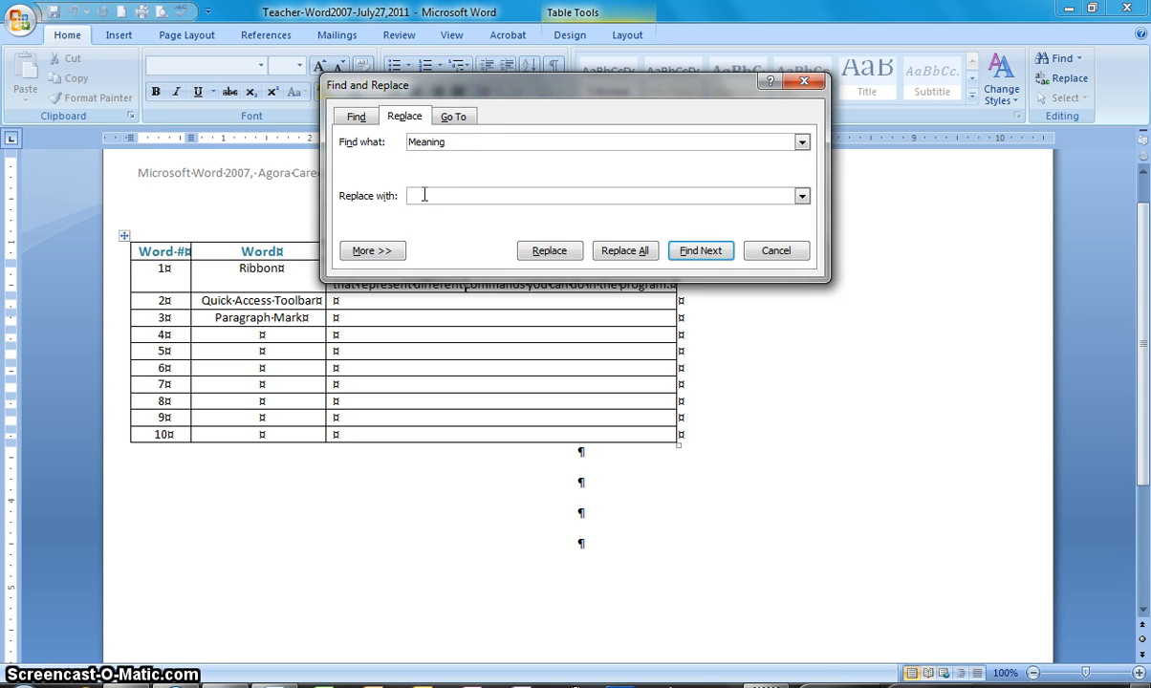
left_click(425, 195)
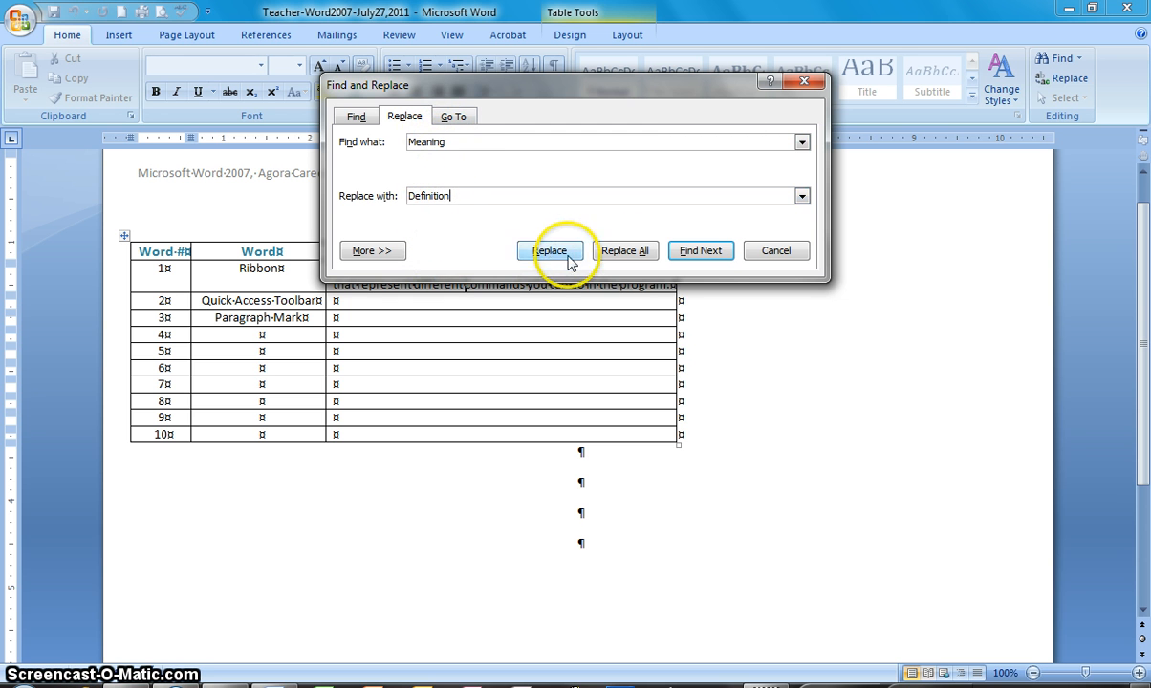
left_click(619, 252)
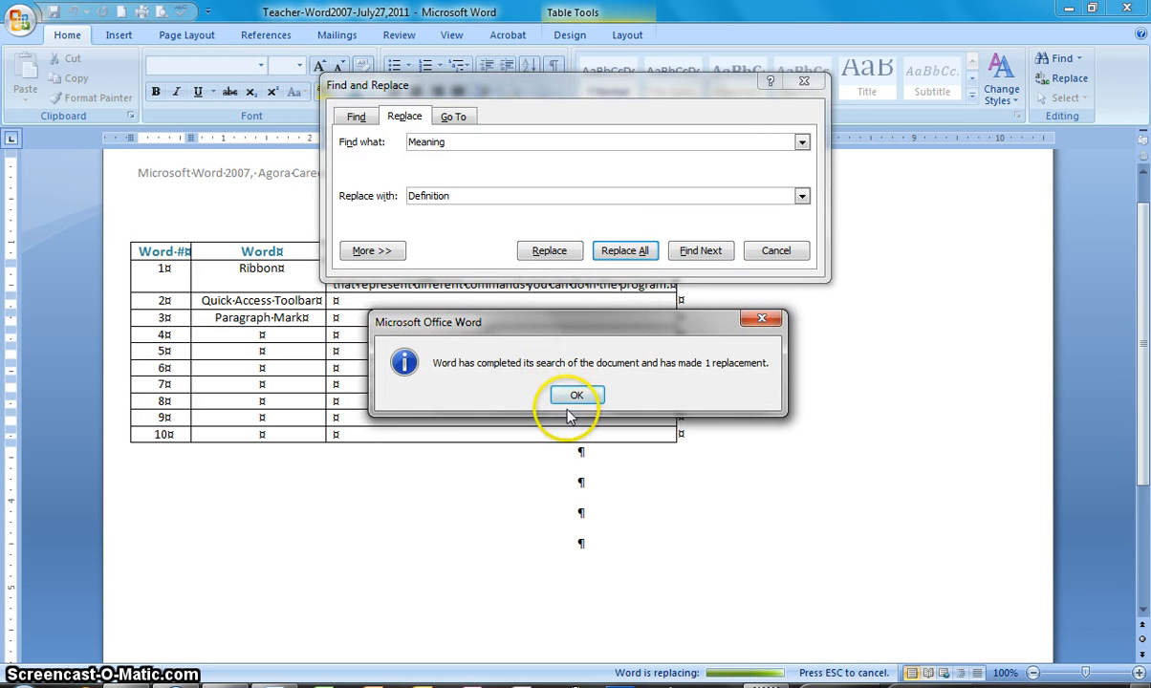
left_click(576, 395)
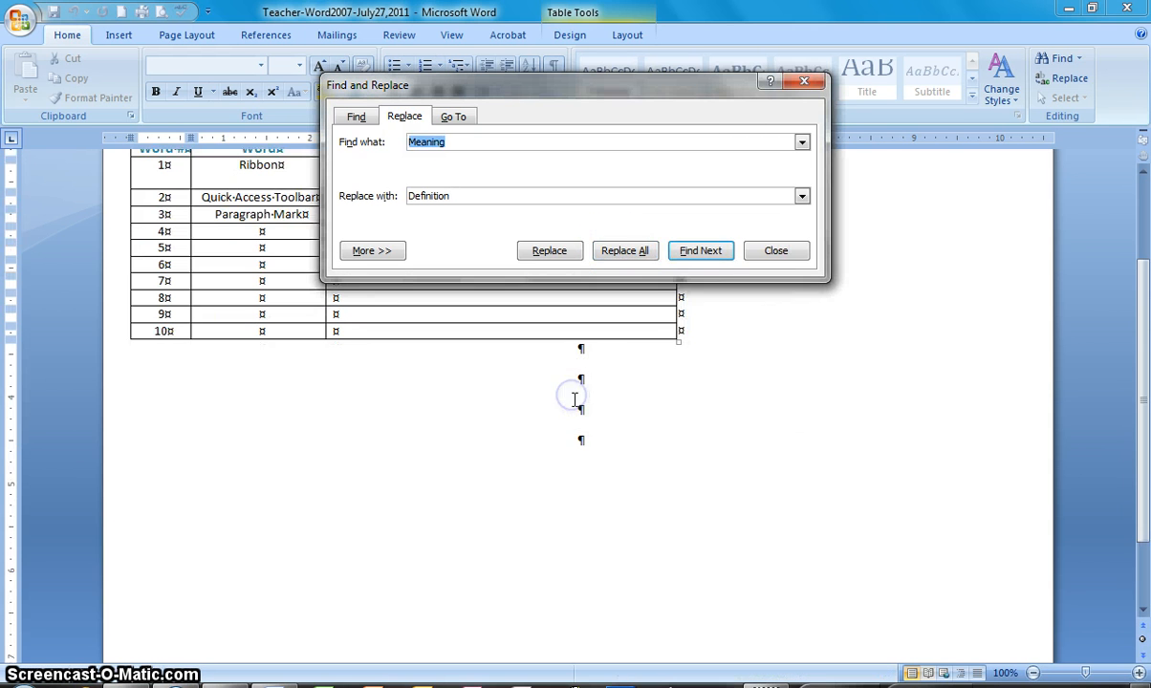
left_click(775, 252)
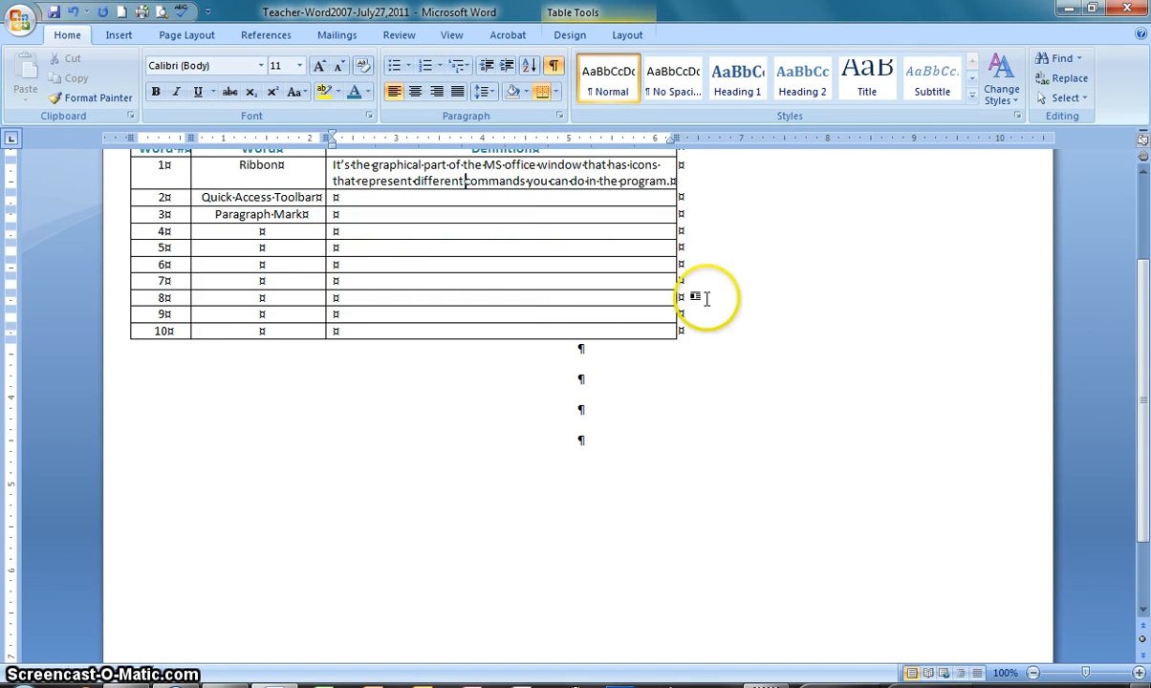
Set the page background color to Olive Green, Accent 3, Lighter 80%
scroll(621, 305, "up", 2)
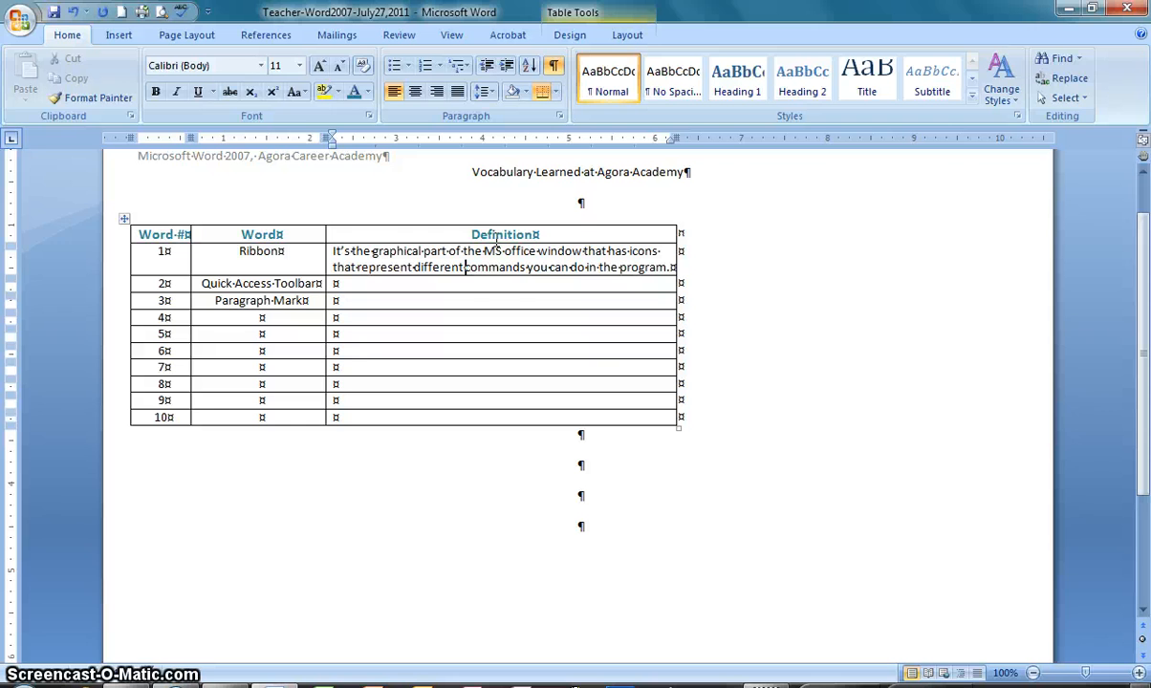
left_click(190, 36)
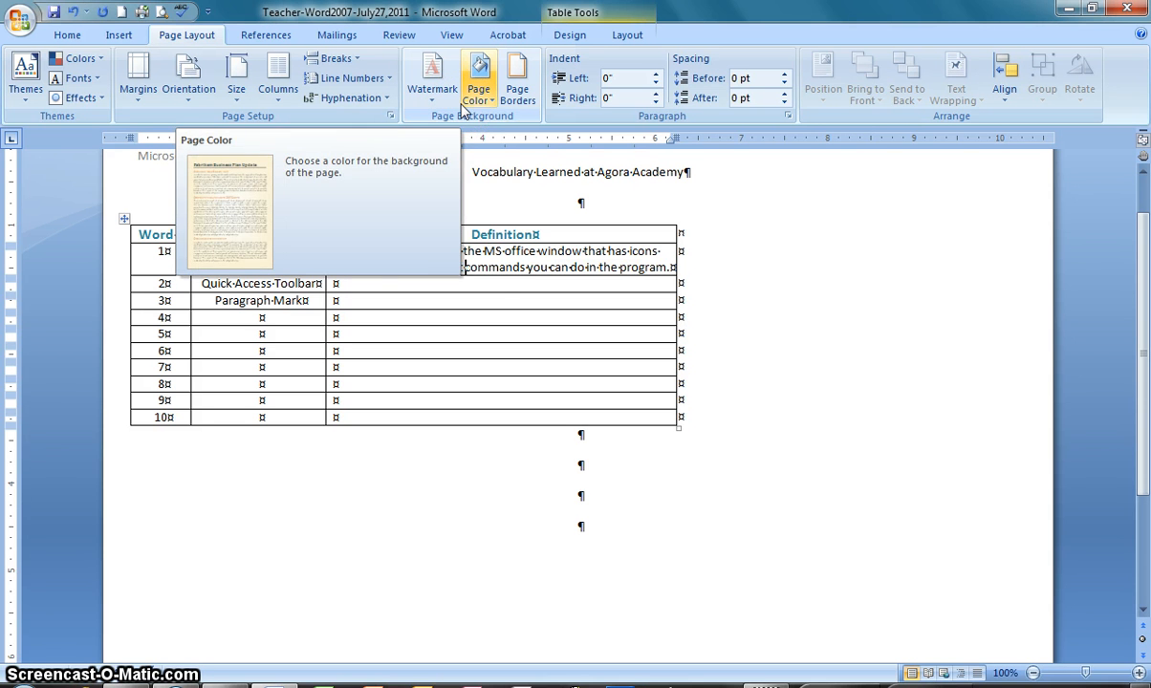
left_click(492, 106)
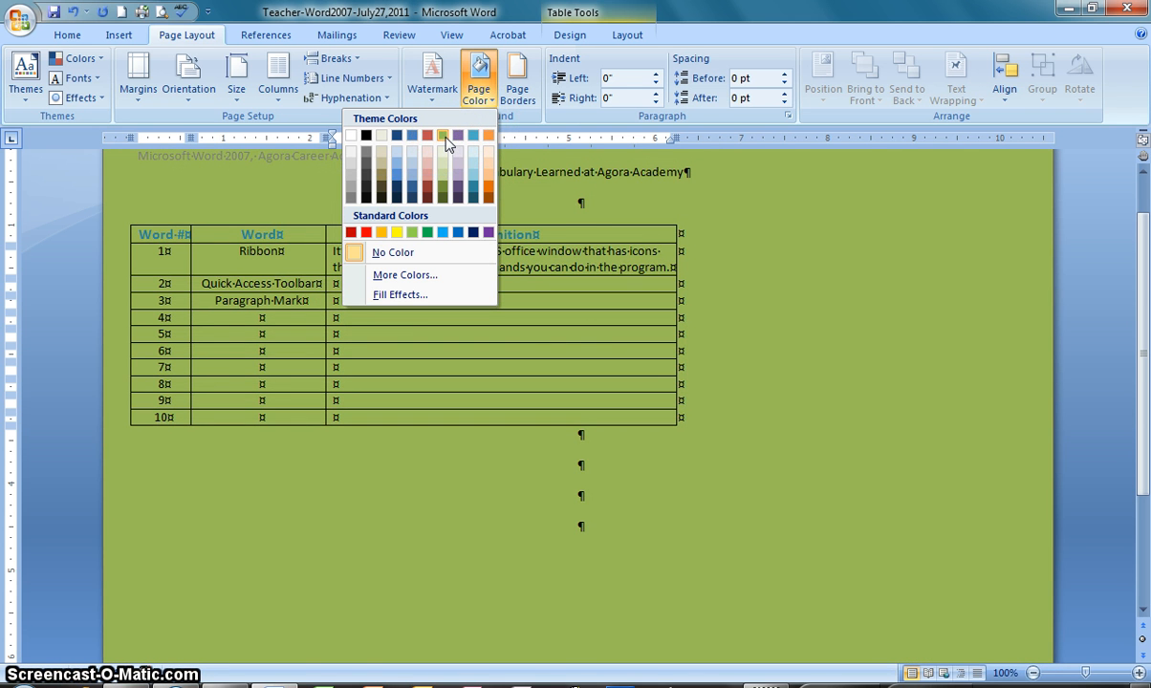
left_click(445, 145)
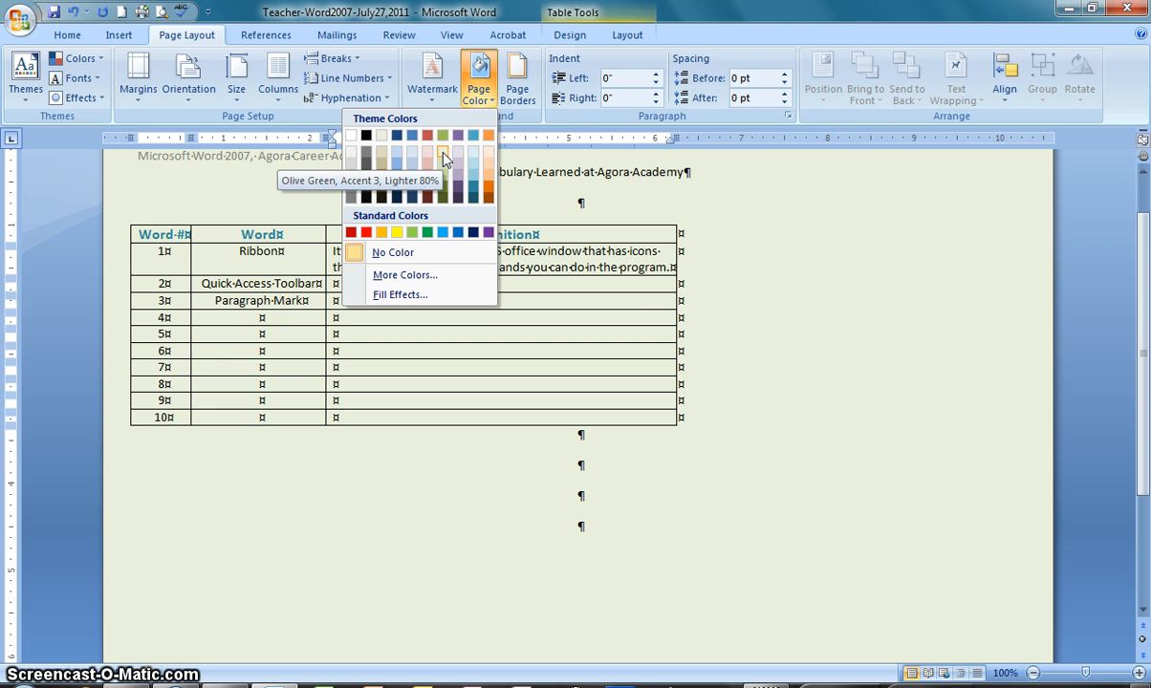
left_click(444, 154)
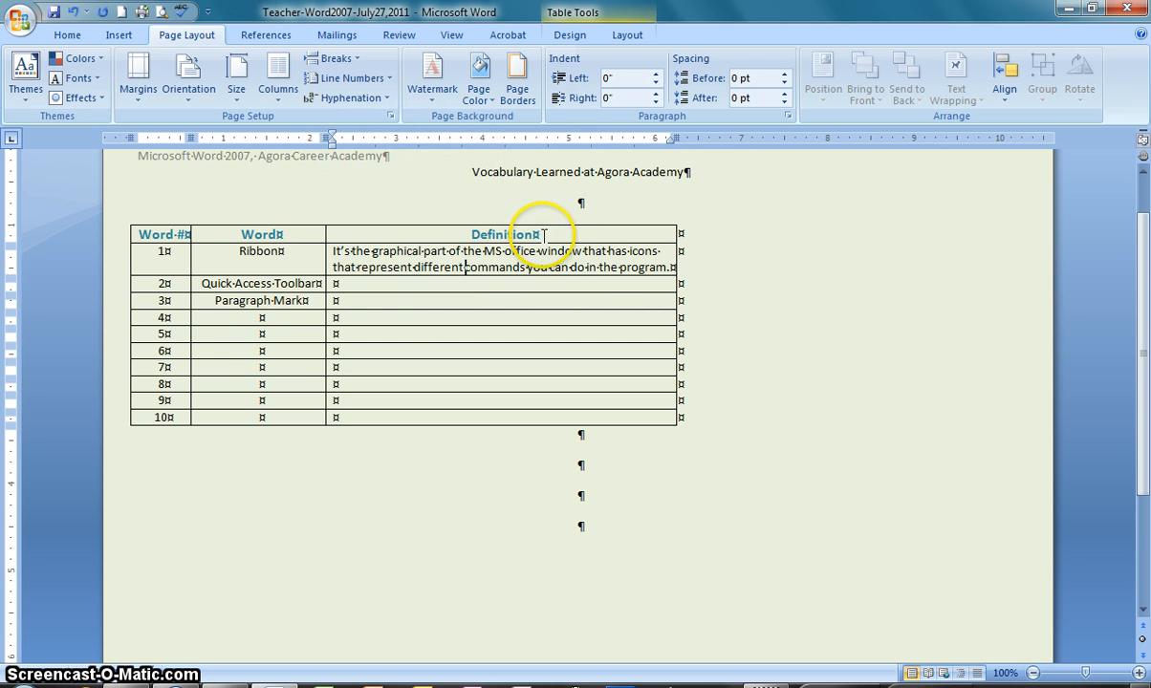
Add a custom diagonal text watermark reading "Agora Class Glossary" and save the document
left_click(432, 106)
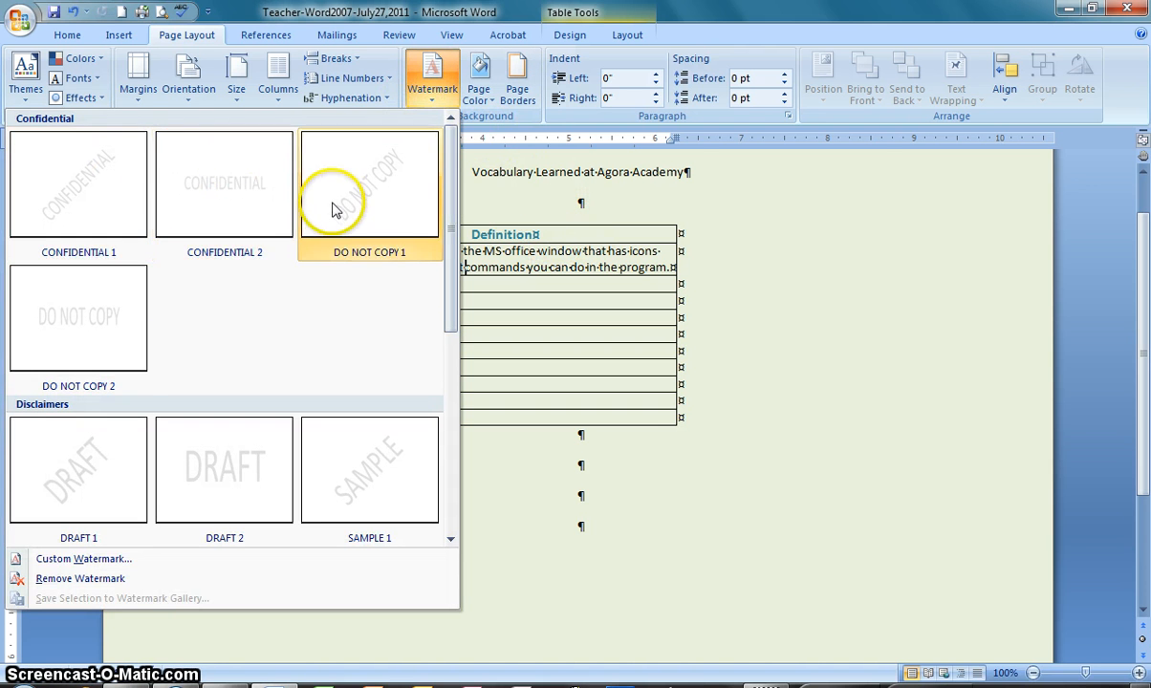
left_click(60, 561)
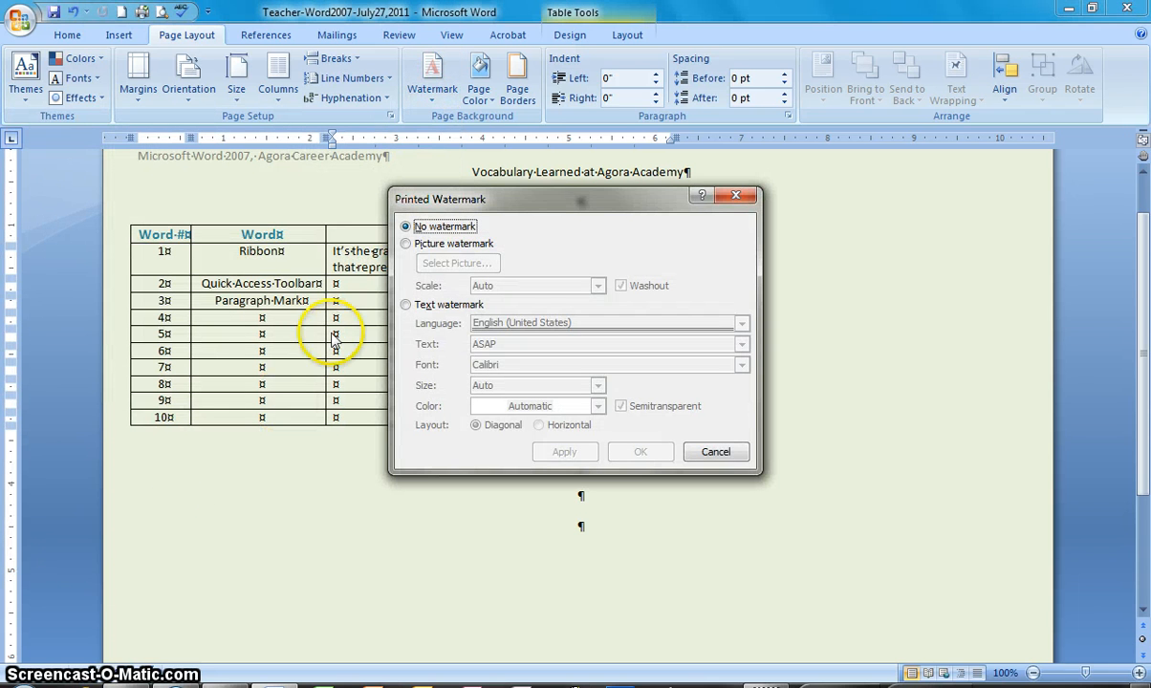
left_click(406, 305)
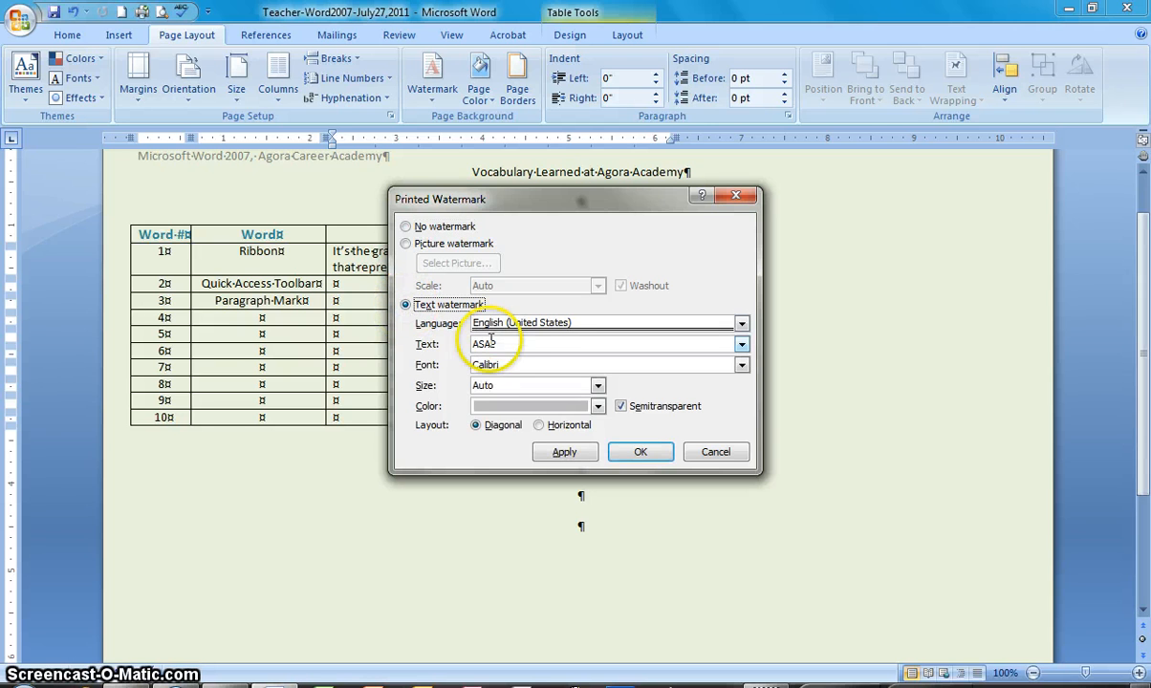
left_click_drag(504, 342, 460, 343)
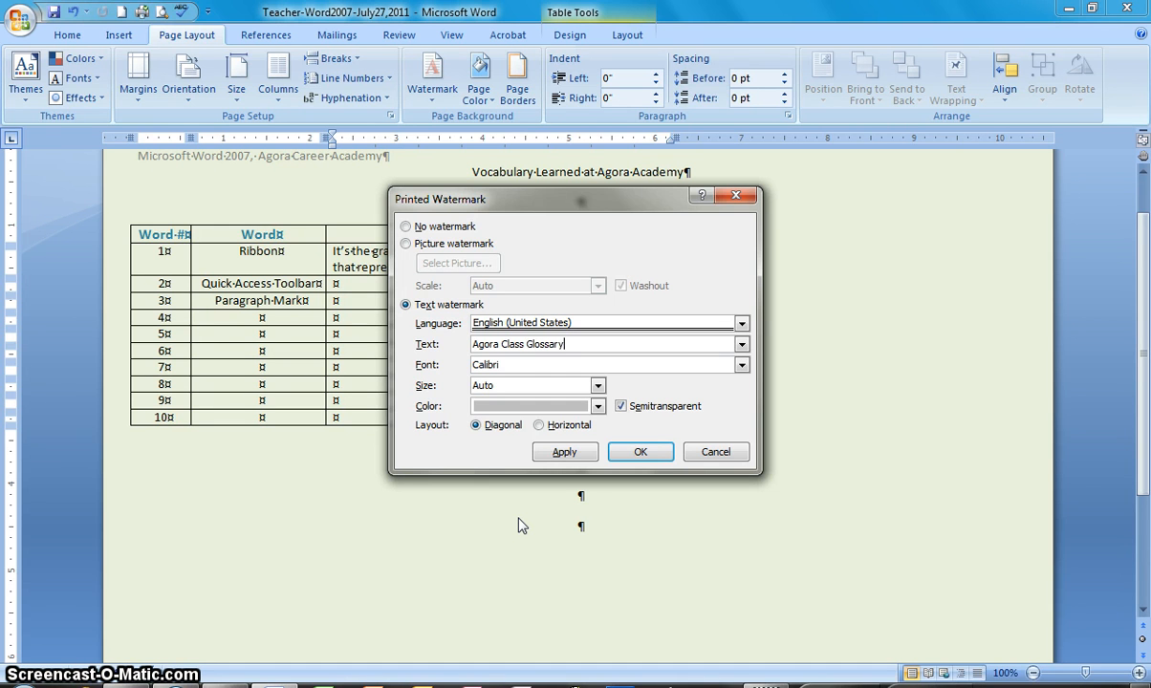
left_click(639, 455)
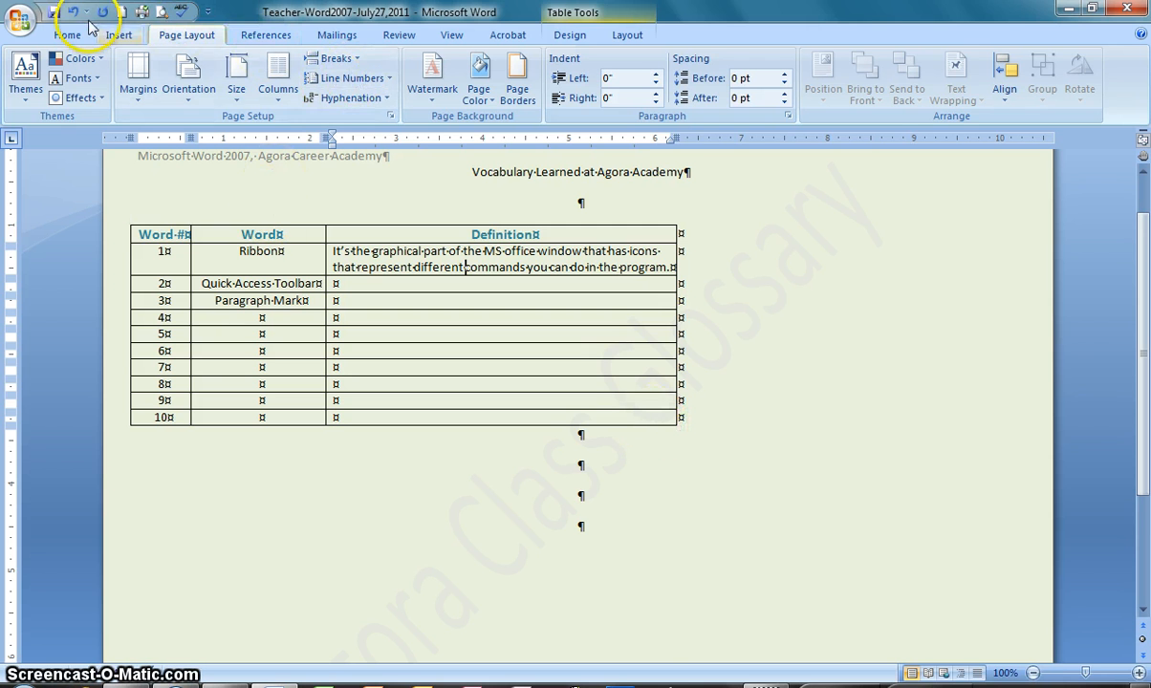
left_click(54, 12)
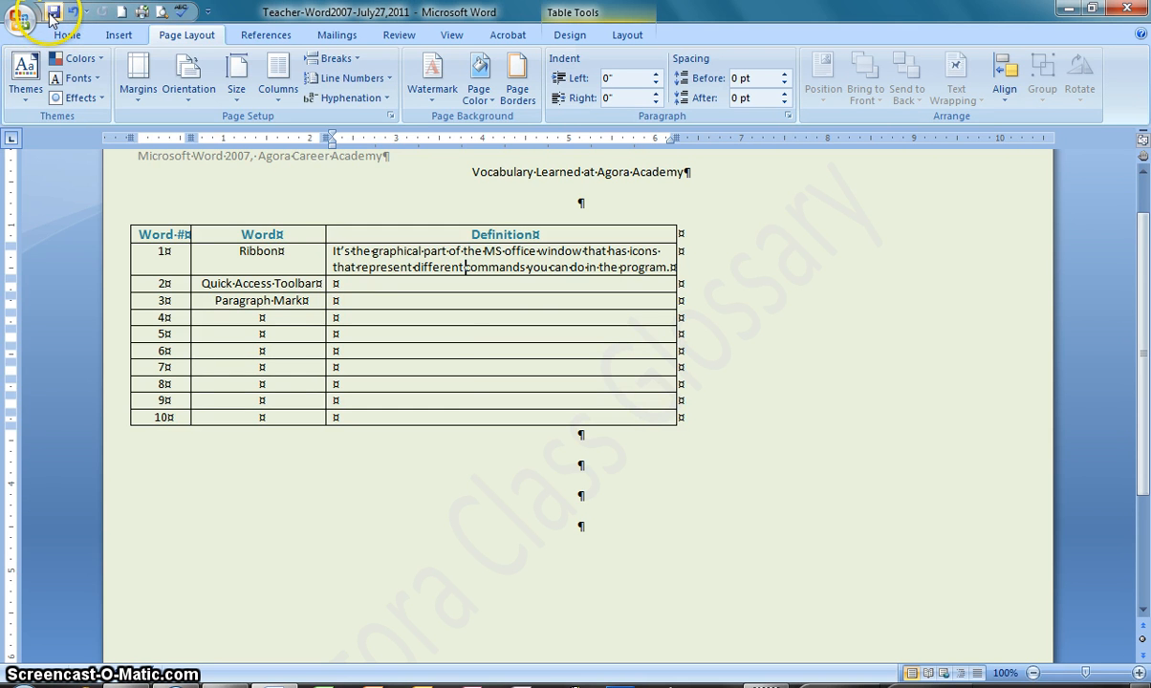
Save a copy as a Word Template named "Teacher-Word2007-July27,2011TEMPLATE" in the Teacher folder
left_click(19, 19)
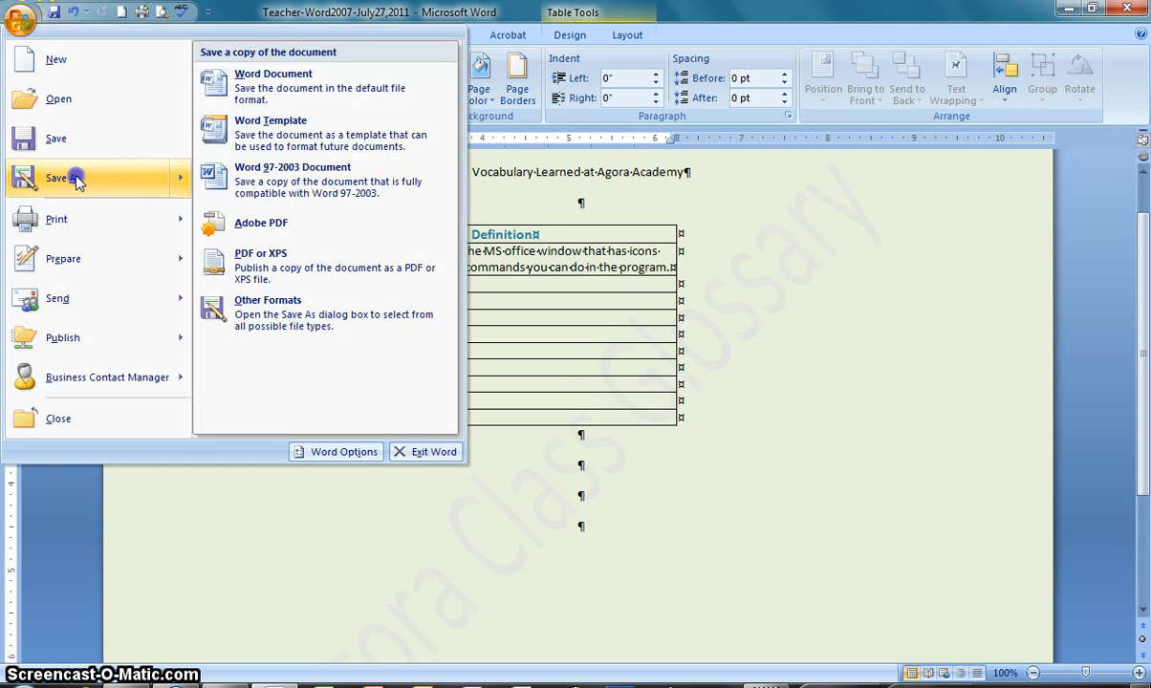
left_click(77, 182)
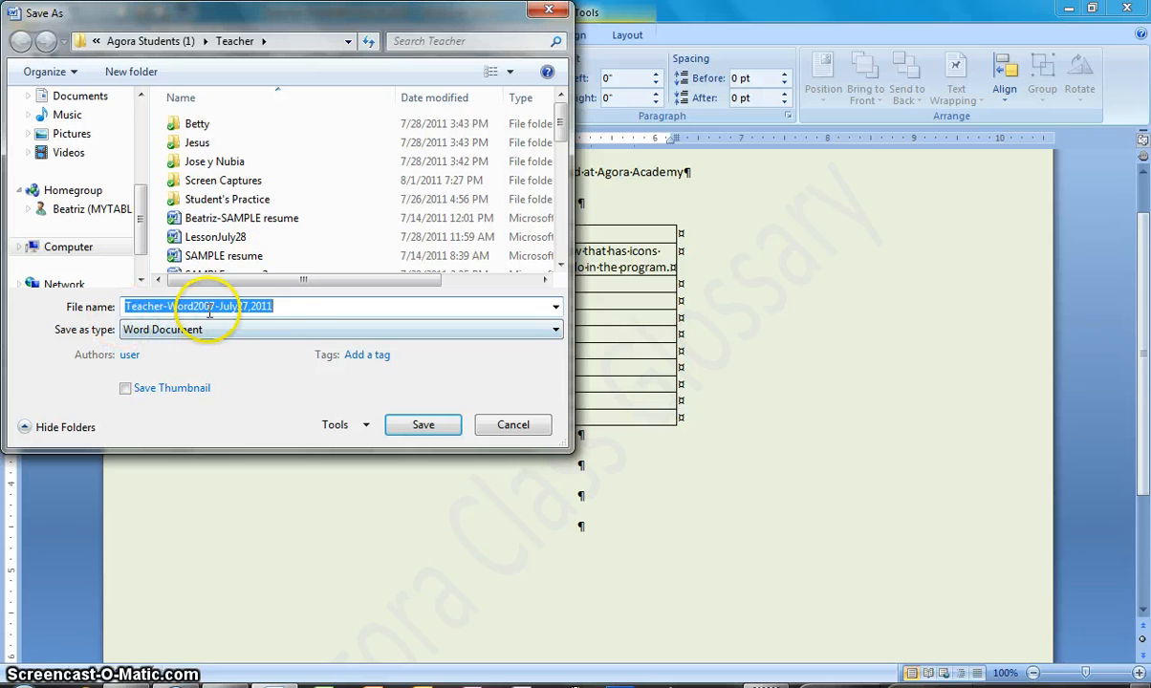
left_click(296, 307)
left_click(287, 315)
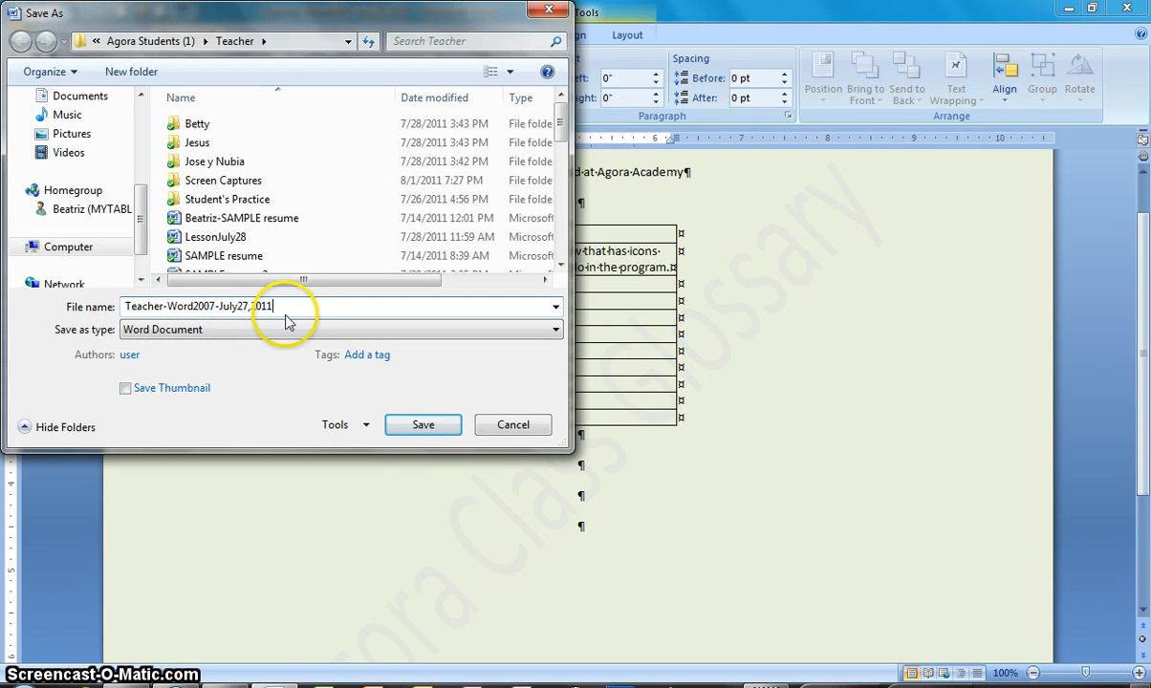
type("TEMPLATE")
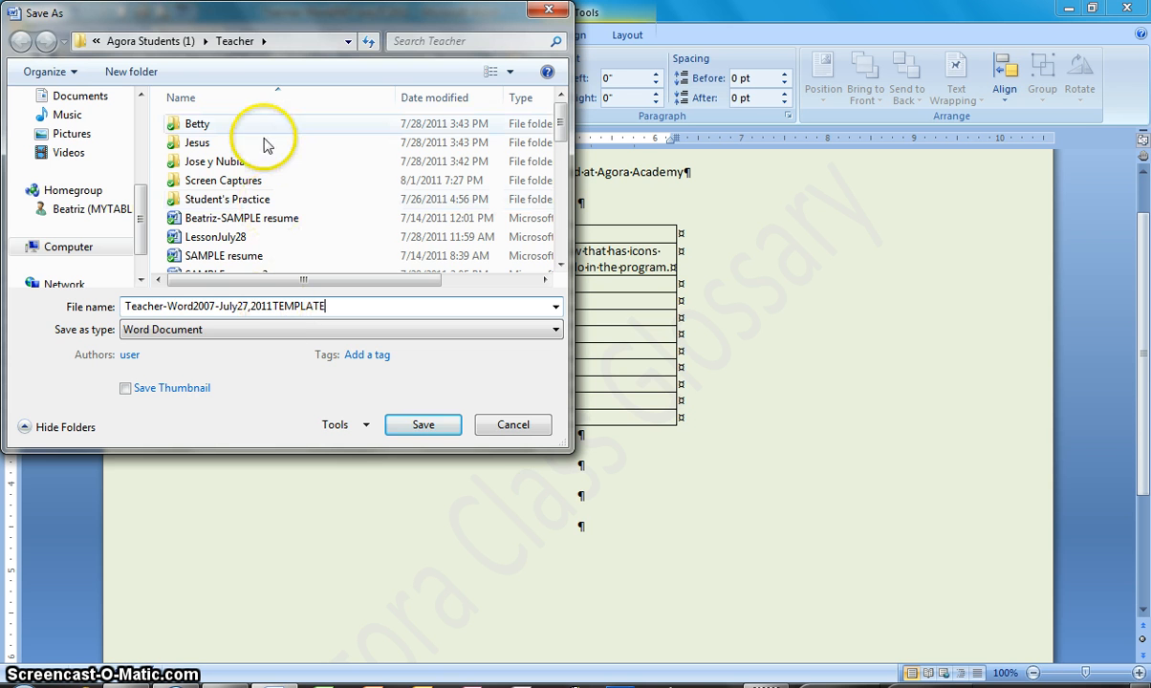
left_click(193, 334)
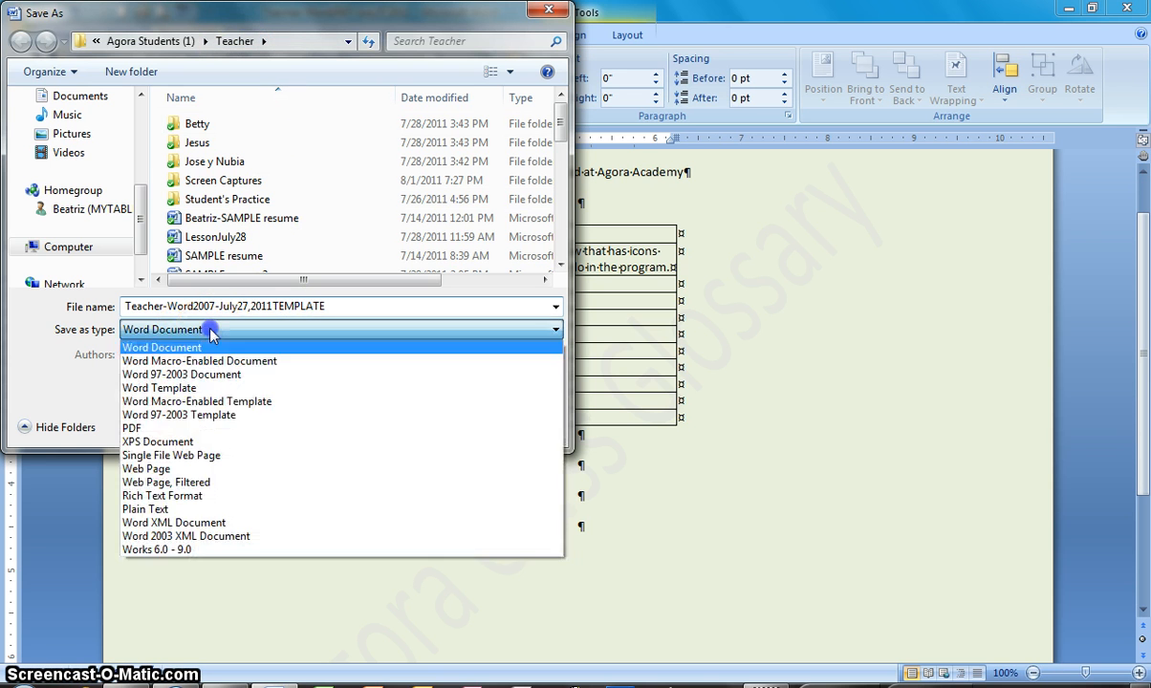
left_click(168, 390)
left_click(394, 423)
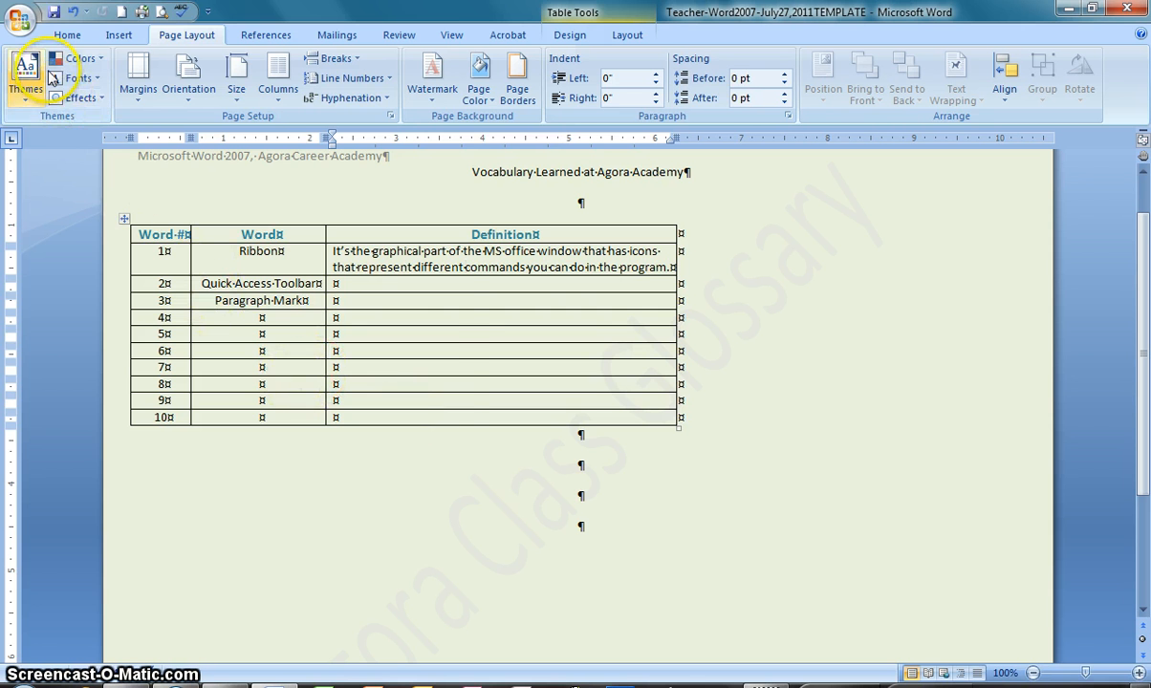
Save a PDF copy of the document named "Teacher-Word2007-July27,2011" in the Teacher folder
left_click(26, 29)
left_click(71, 186)
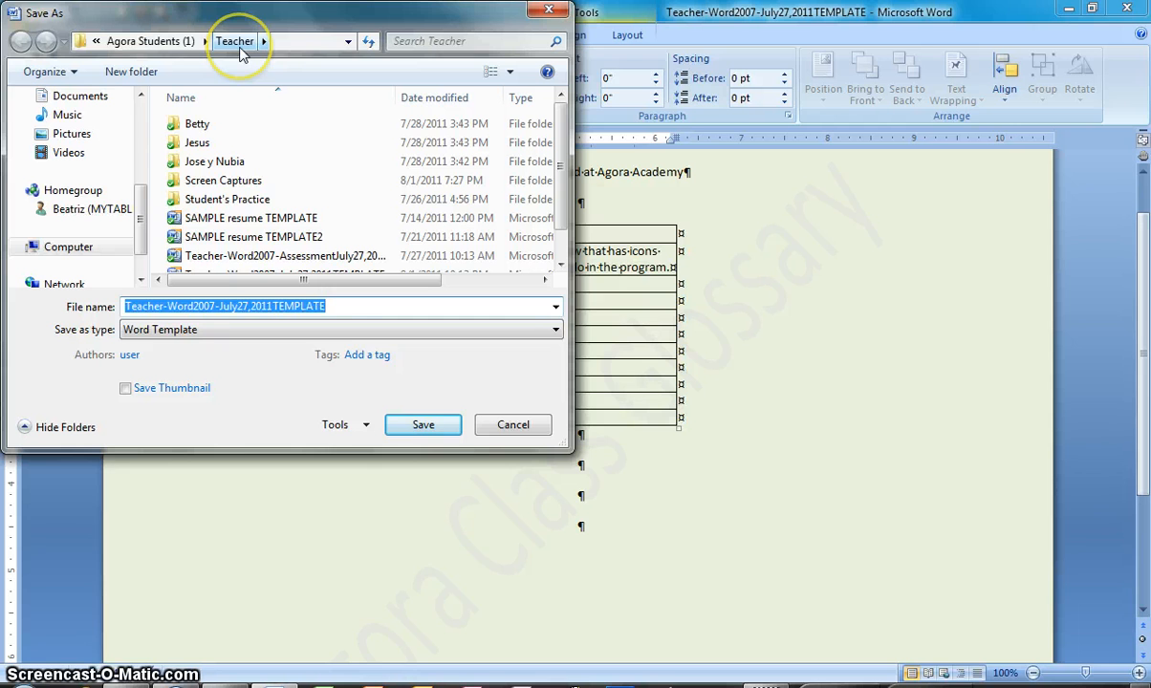
left_click(334, 306)
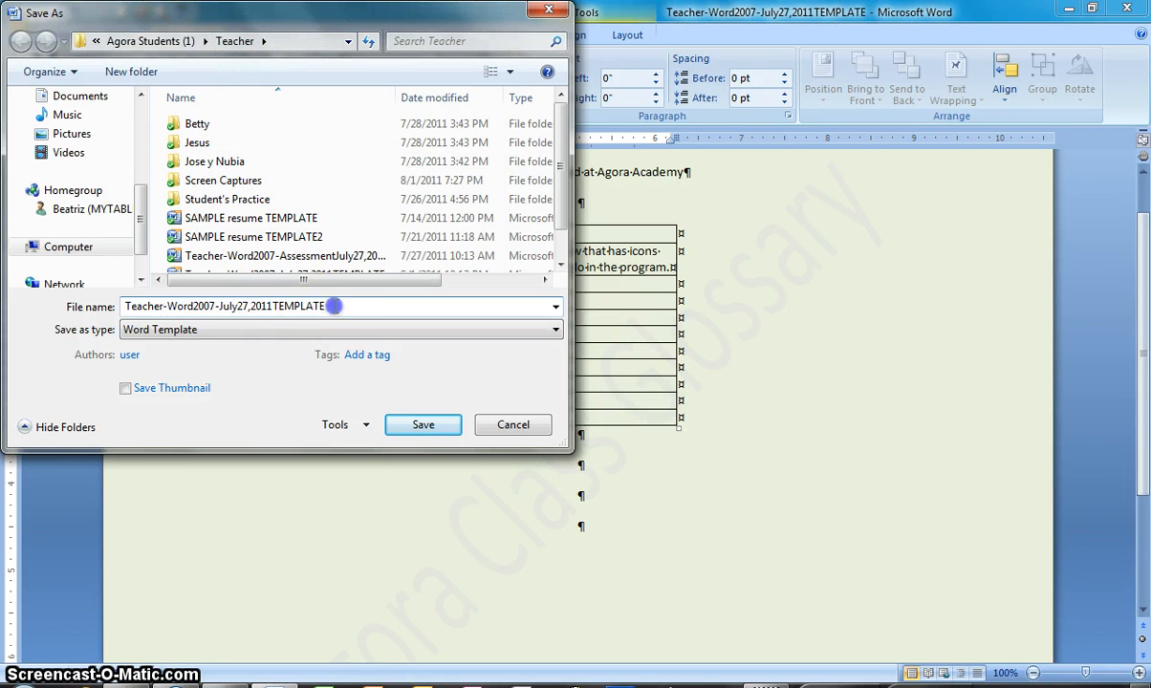
key("BackSpace")
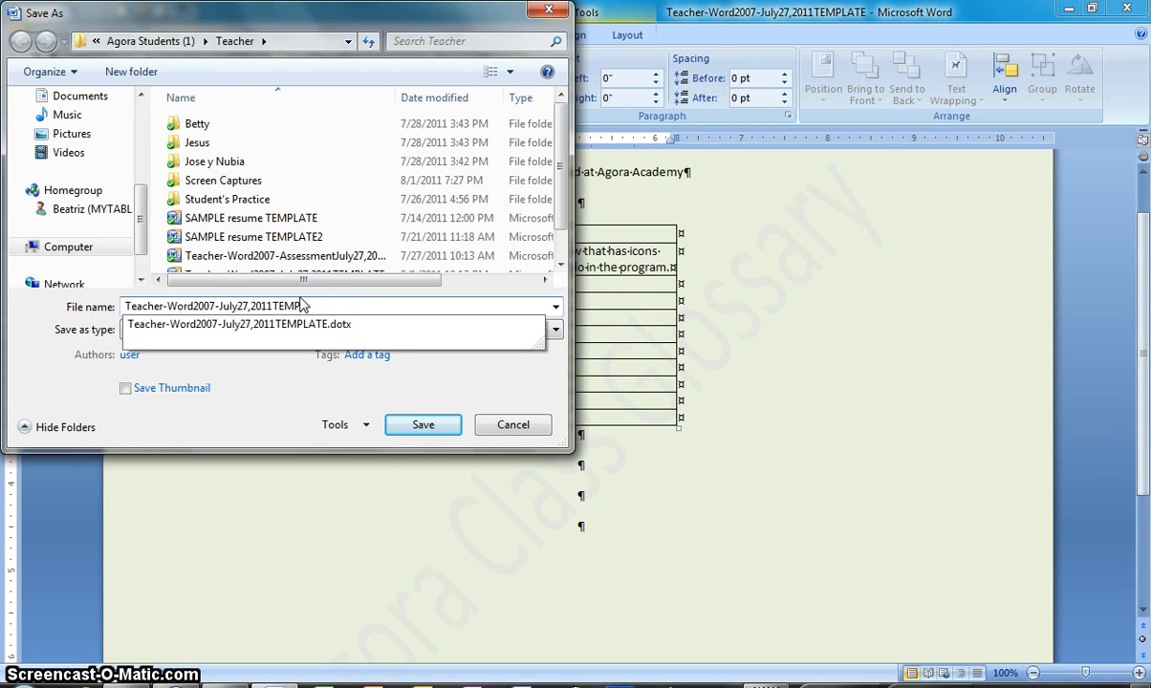
key("BackSpace")
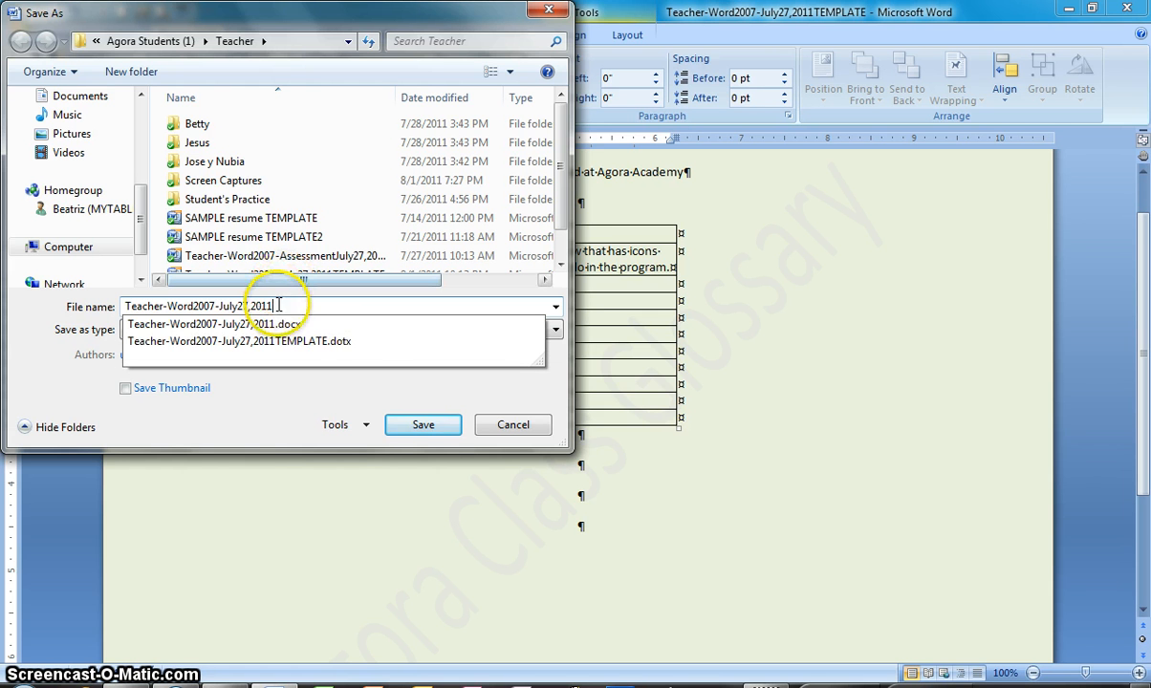
left_click(67, 360)
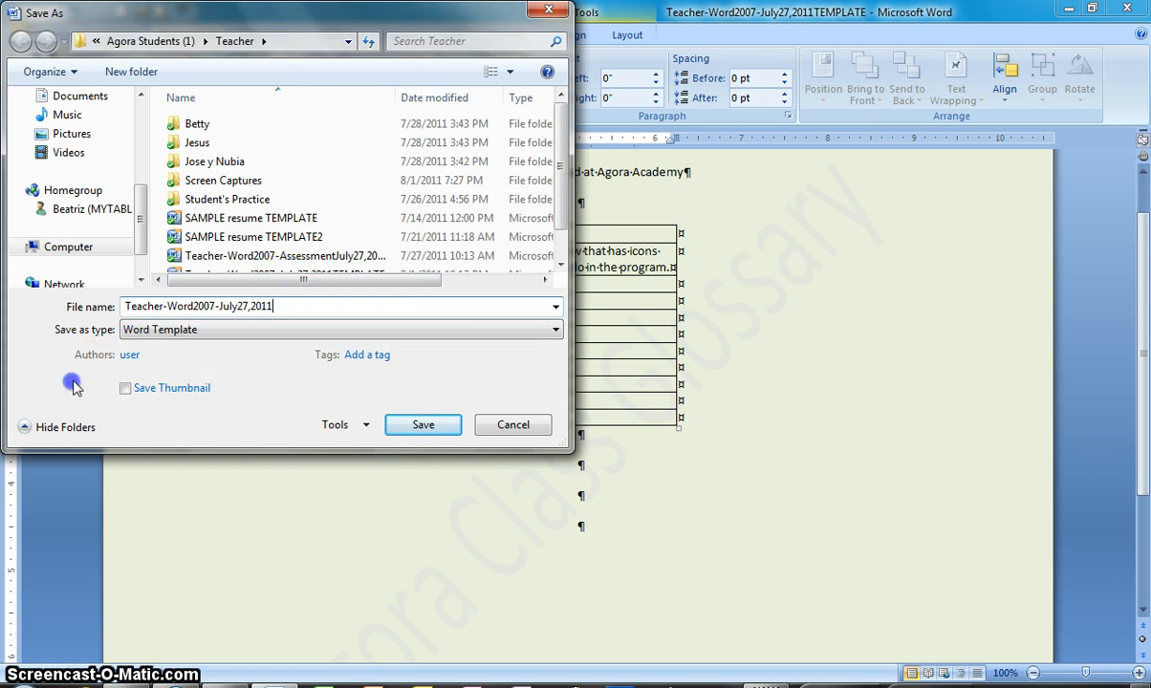
left_click(159, 329)
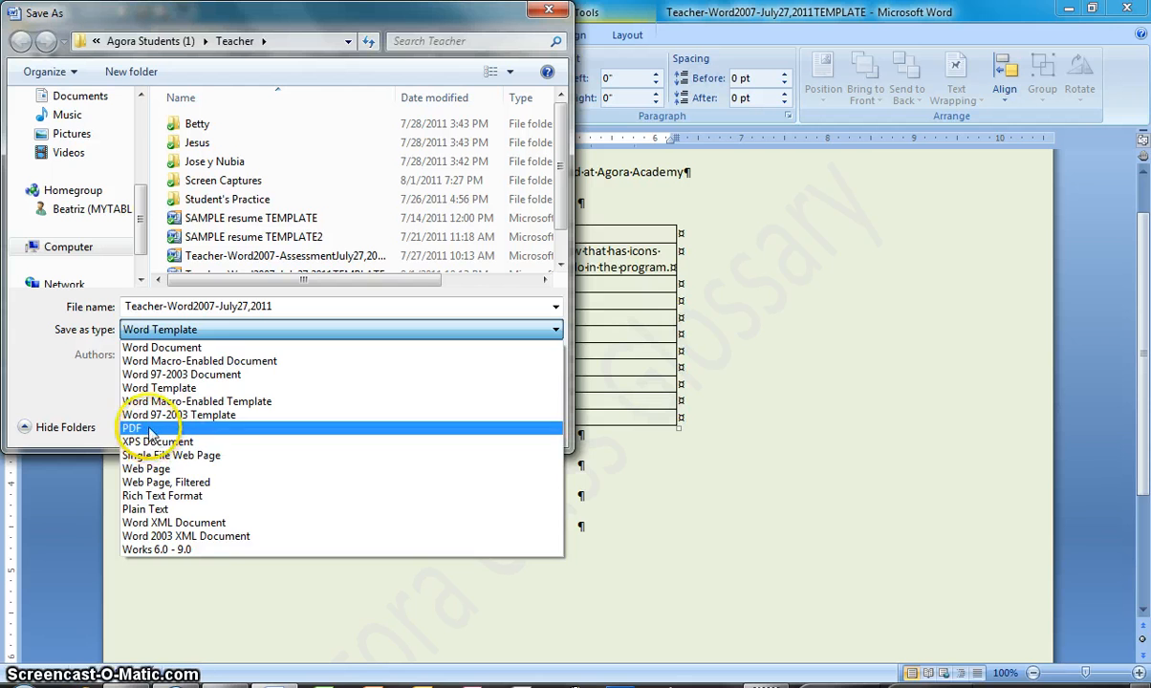
left_click(148, 429)
left_click(411, 472)
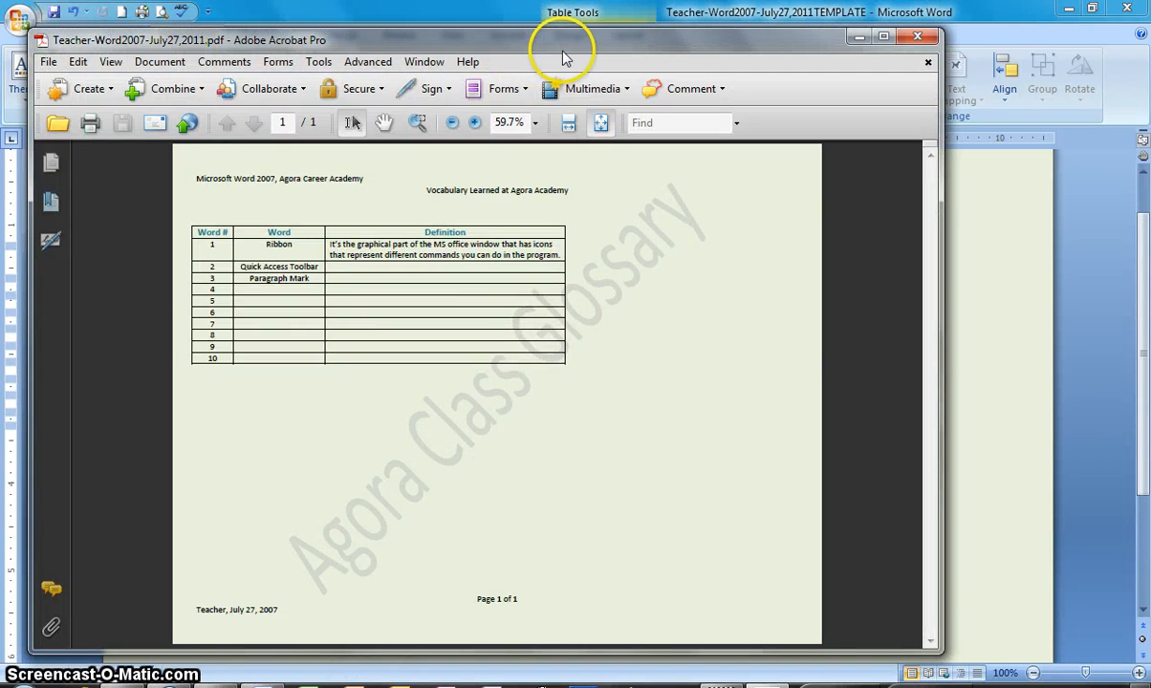
Close the PDF copy in Acrobat and exit Word
left_click(920, 38)
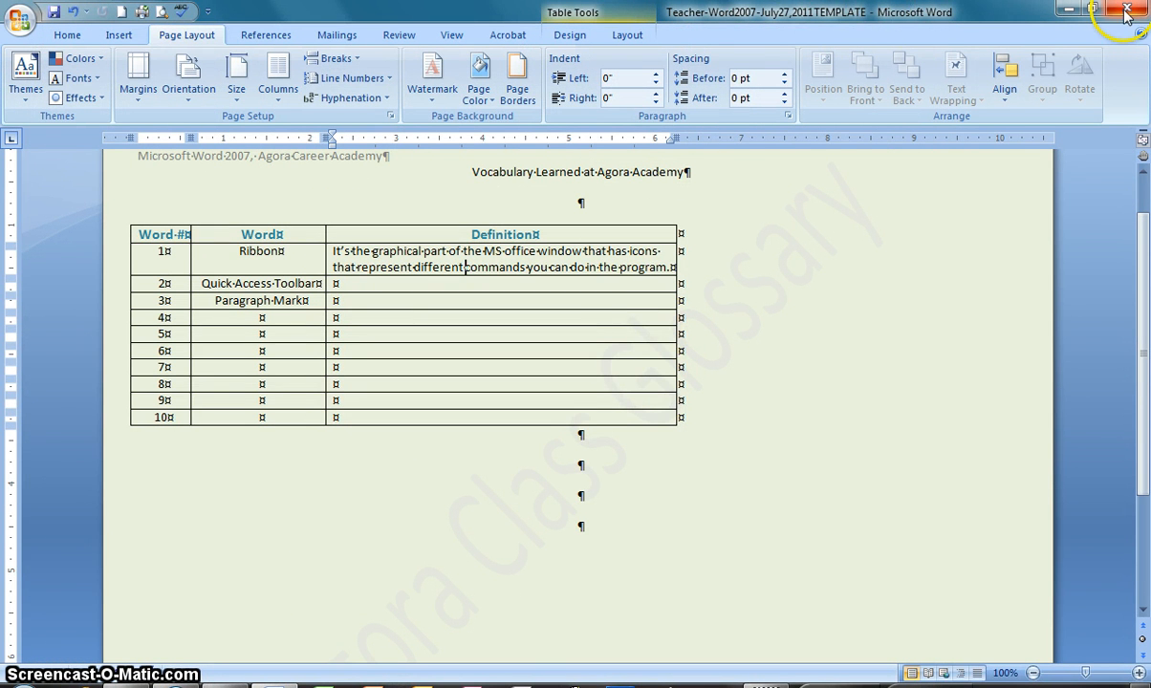
left_click(23, 21)
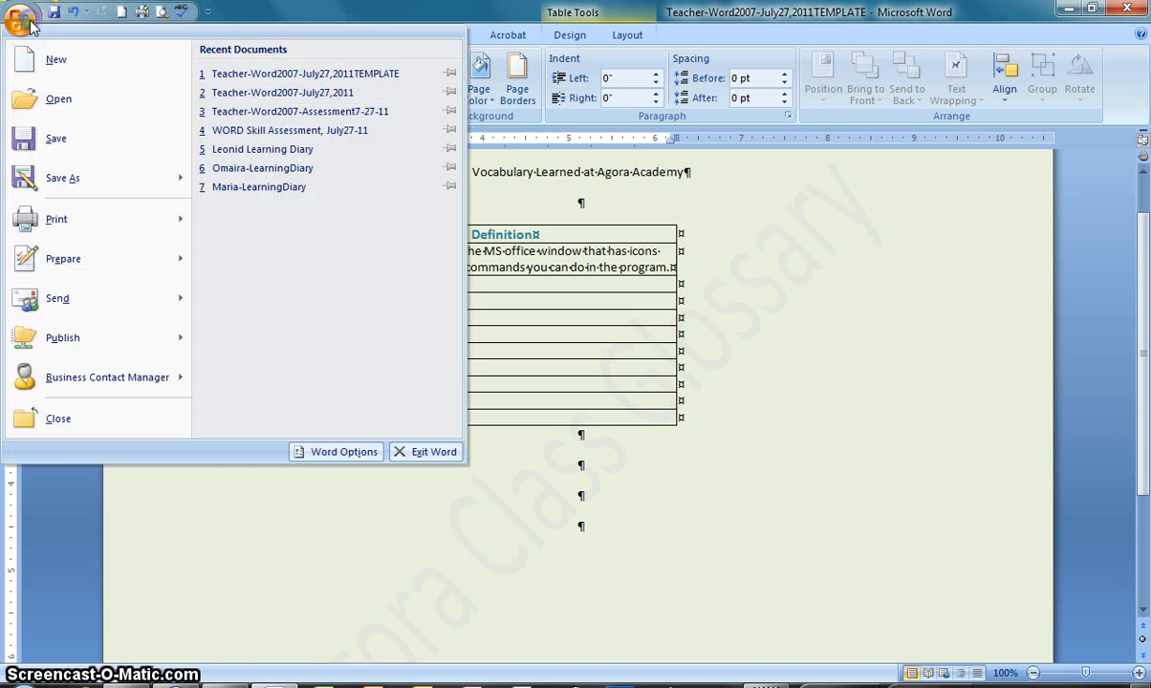
left_click(425, 451)
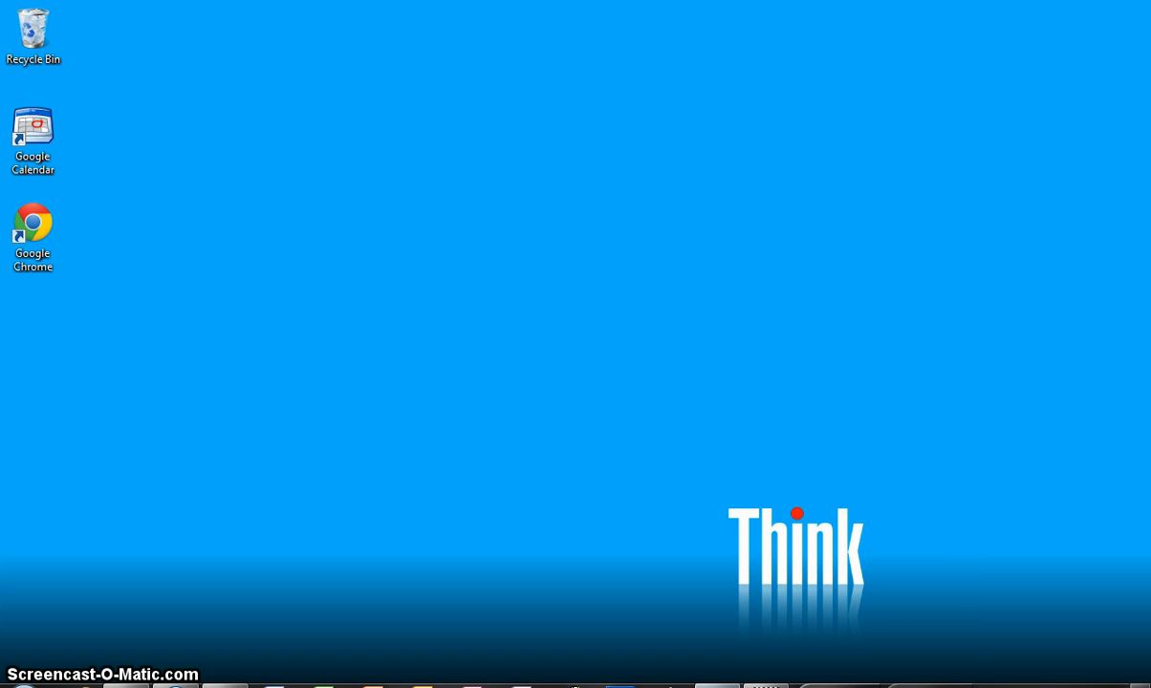
Switch to Windows Explorer and open the Teacher folder inside Agora Students (1) in Dropbox
left_click(225, 686)
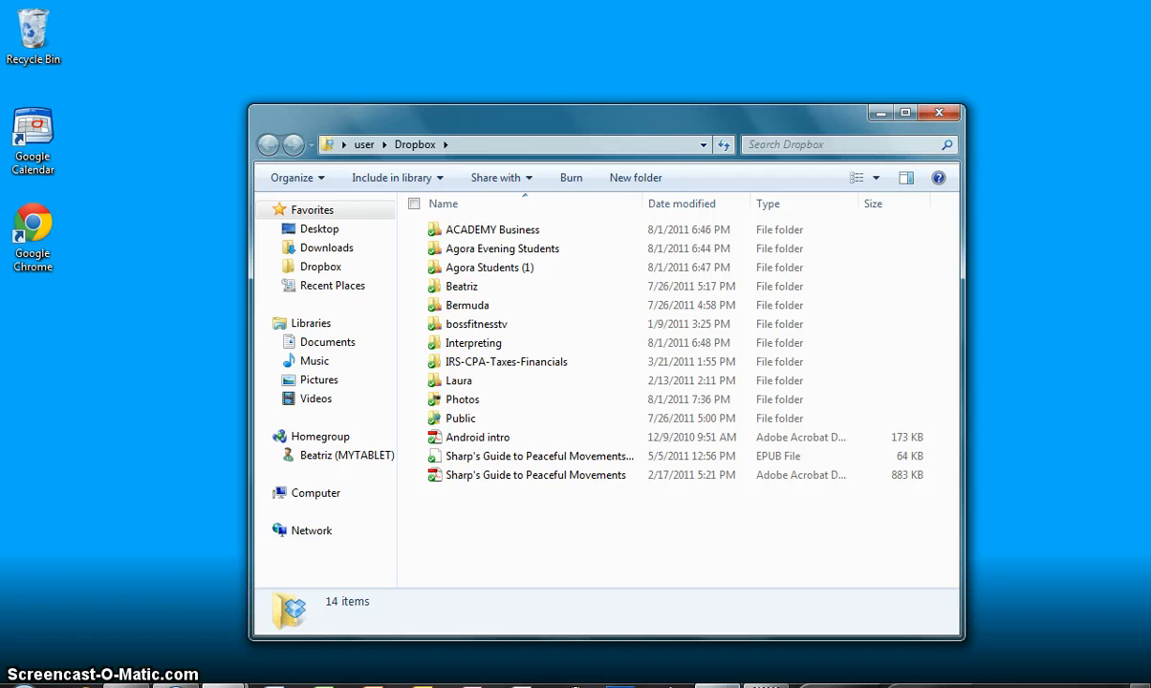
double_click(483, 267)
left_click(465, 383)
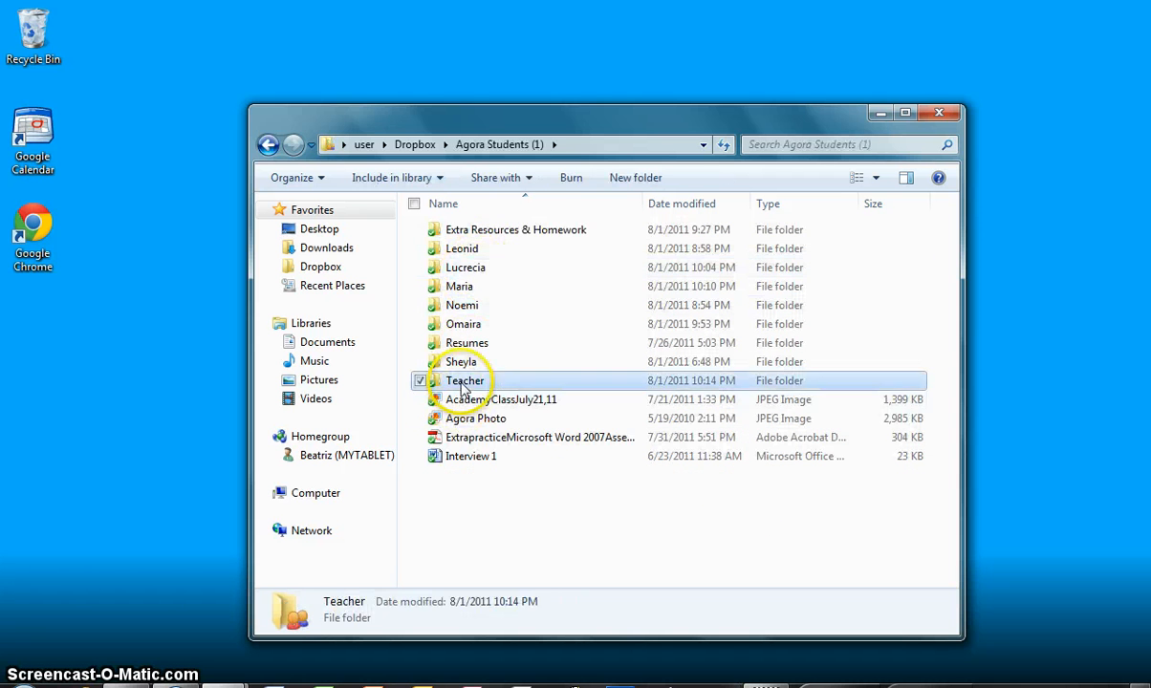
double_click(465, 382)
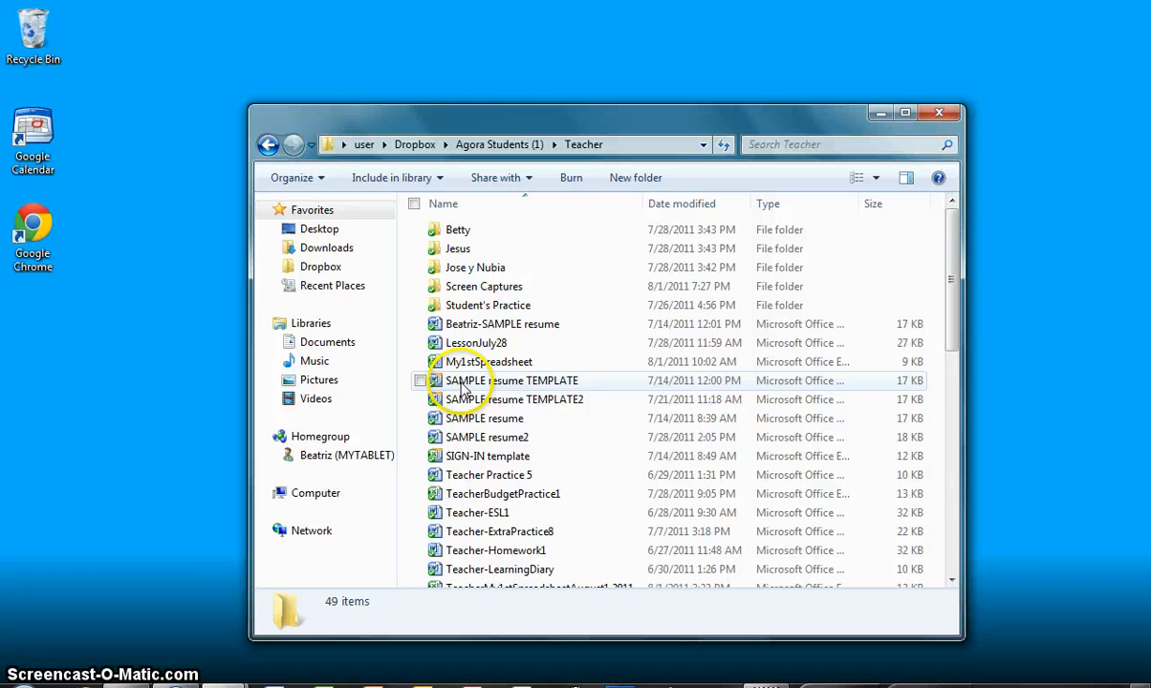
Sort the files by date modified with the Type column widened, and open the Teacher-Word2007-July27,2011TEMPLATE file
left_click(677, 206)
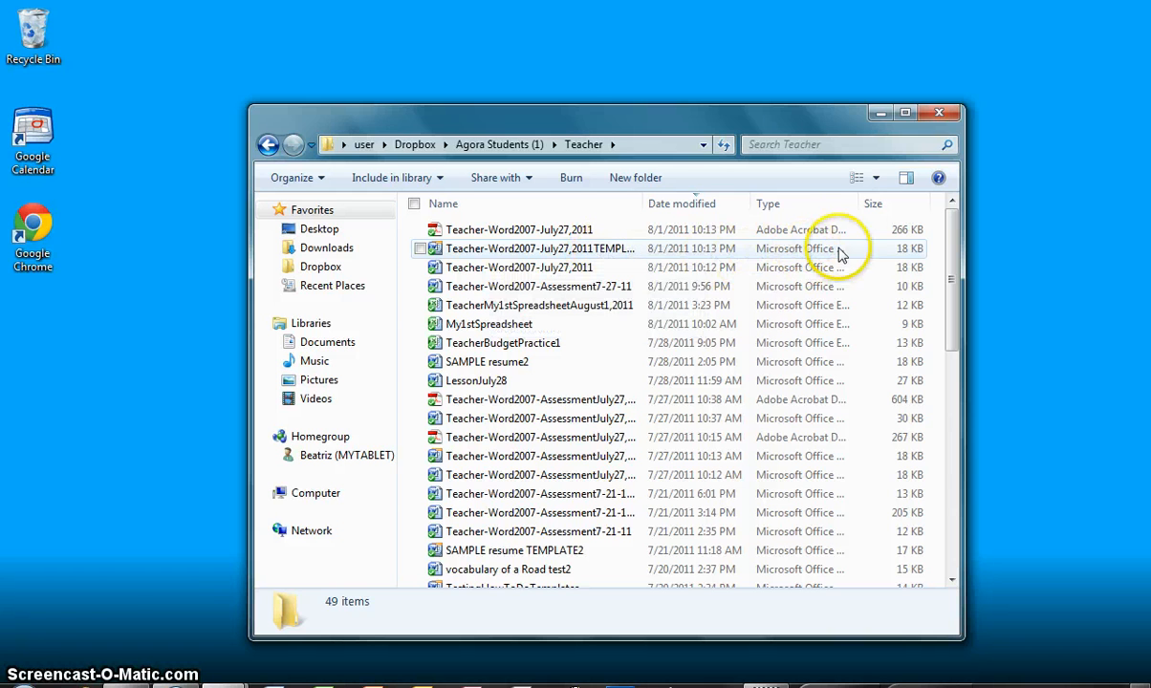
left_click_drag(860, 202, 922, 209)
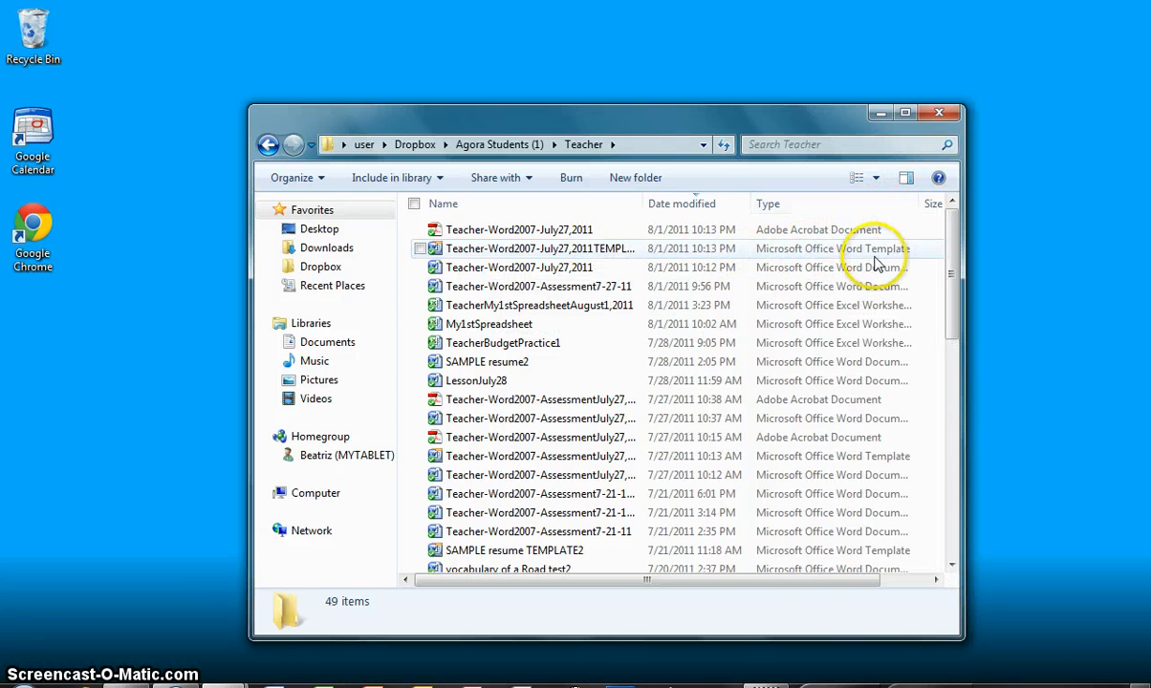
left_click(525, 256)
double_click(526, 254)
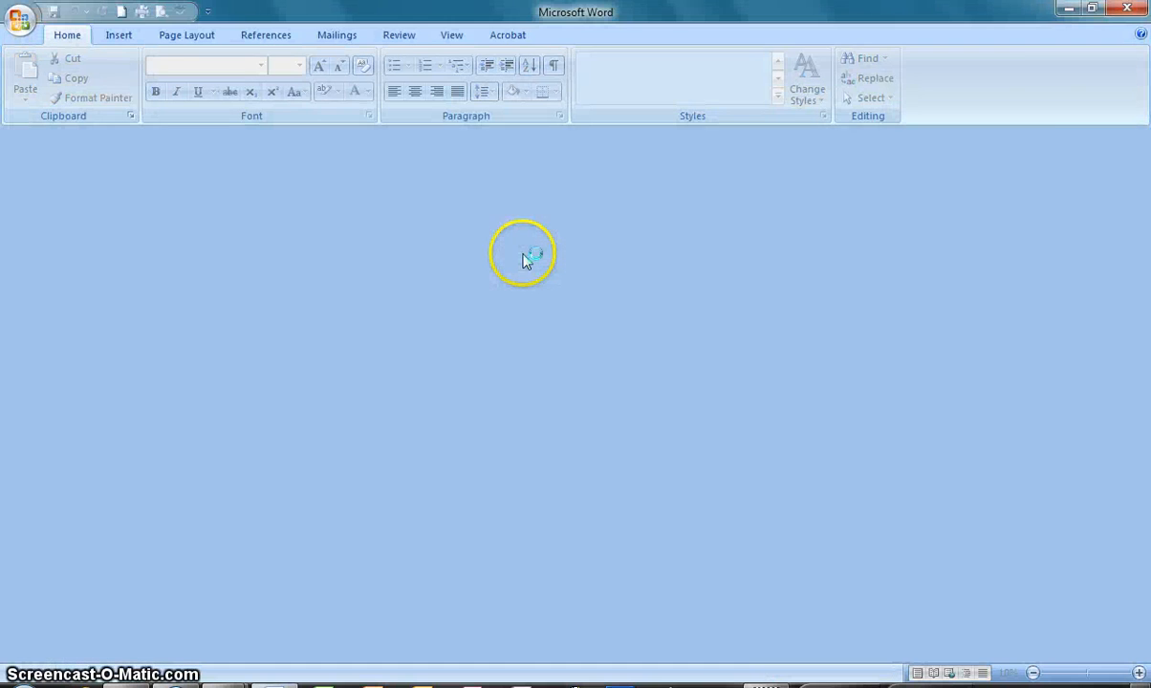